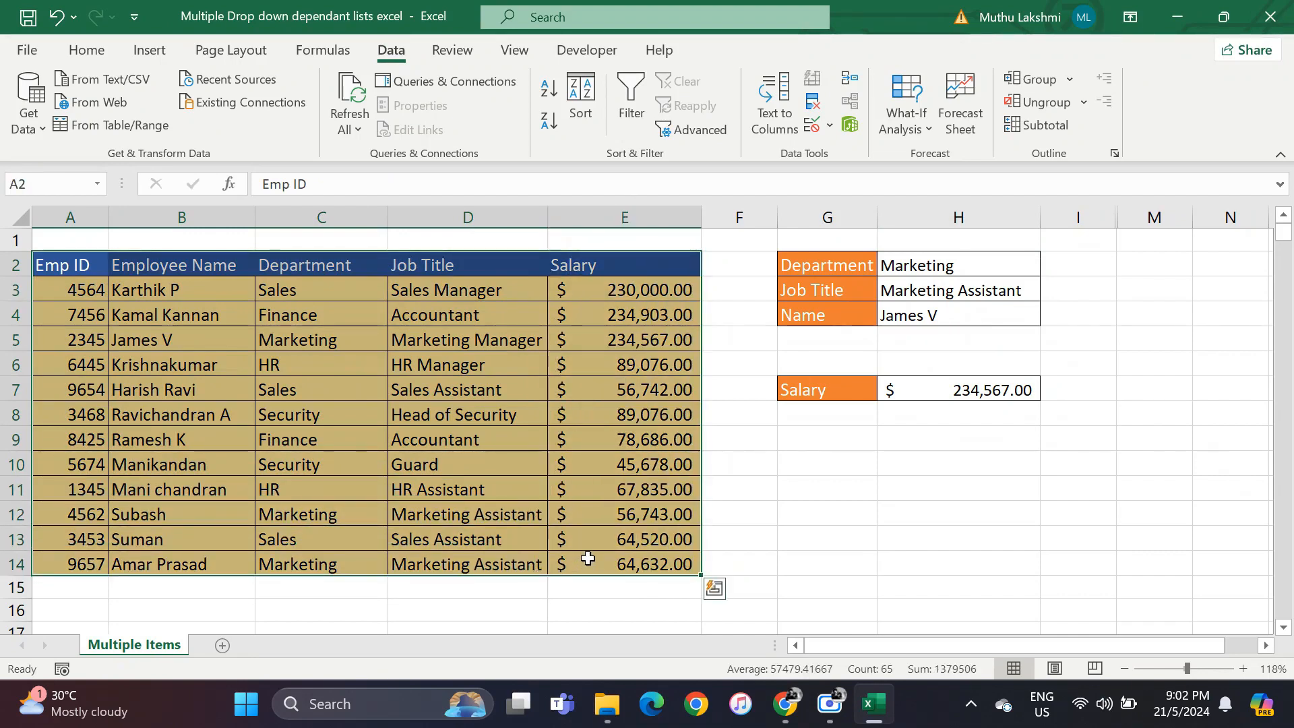
pyautogui.click(449, 388)
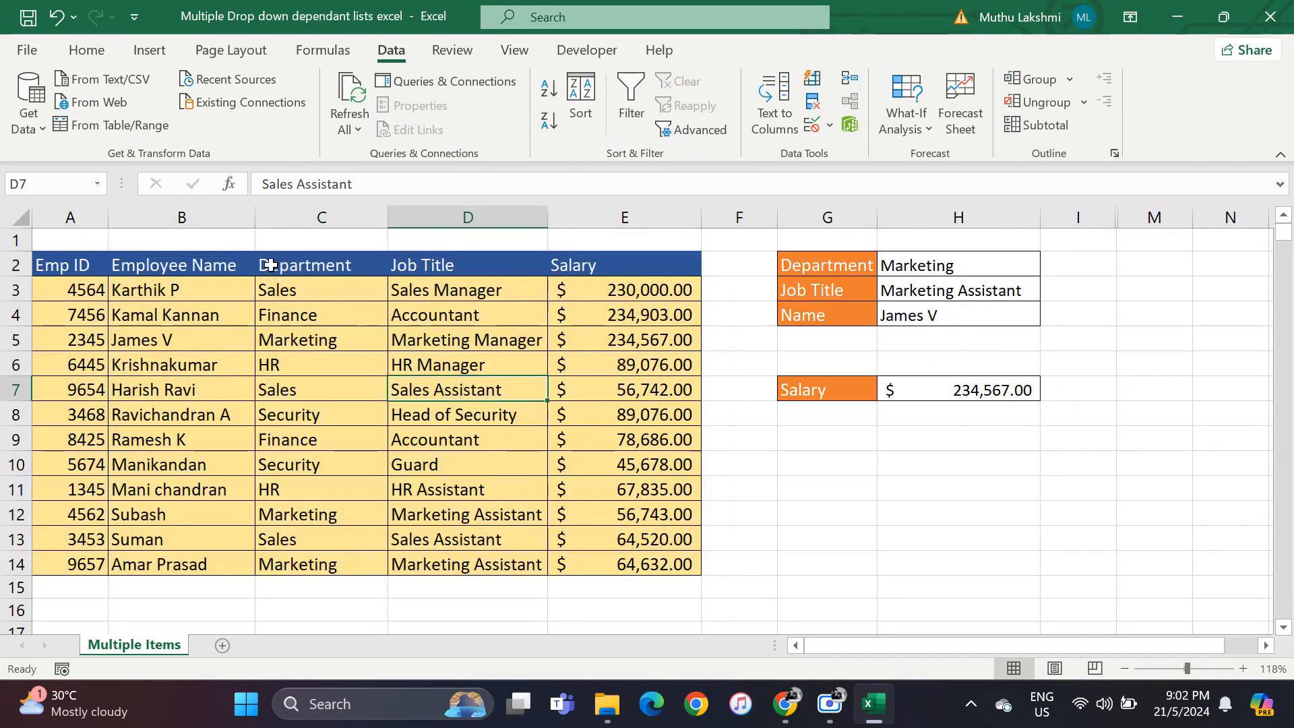
pyautogui.click(269, 263)
pyautogui.click(397, 266)
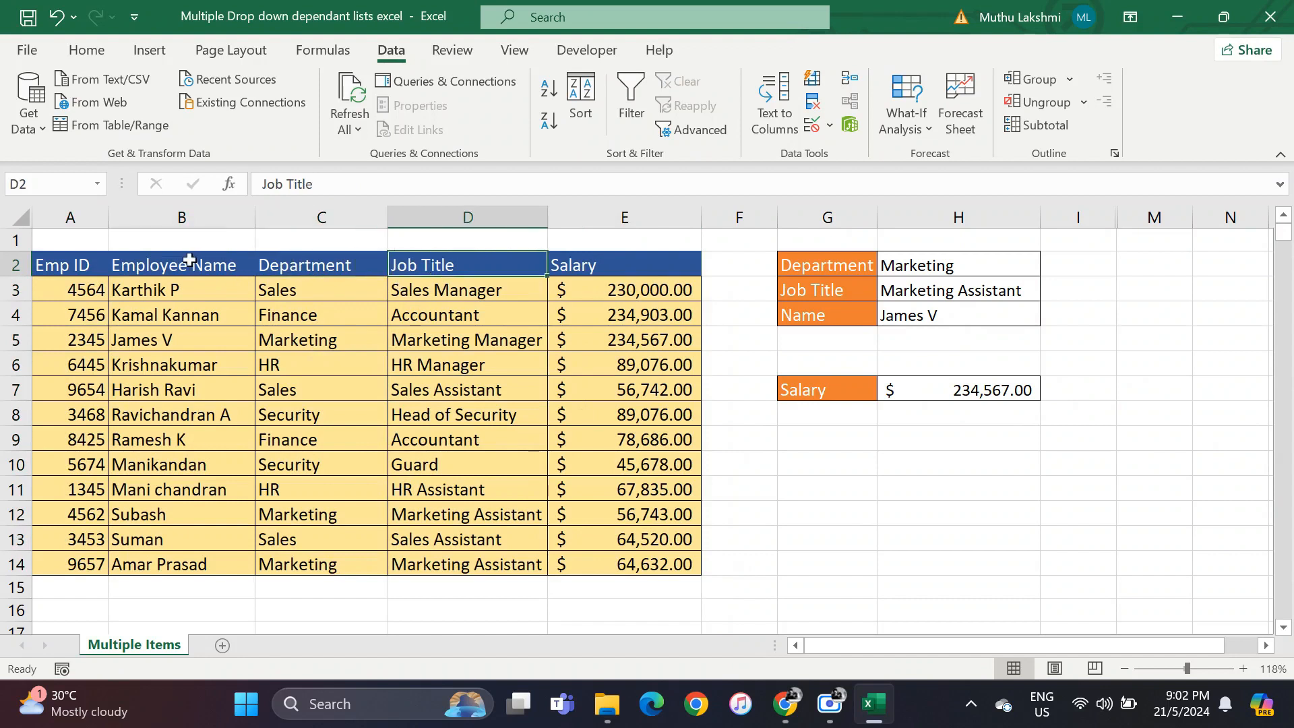
pyautogui.click(189, 260)
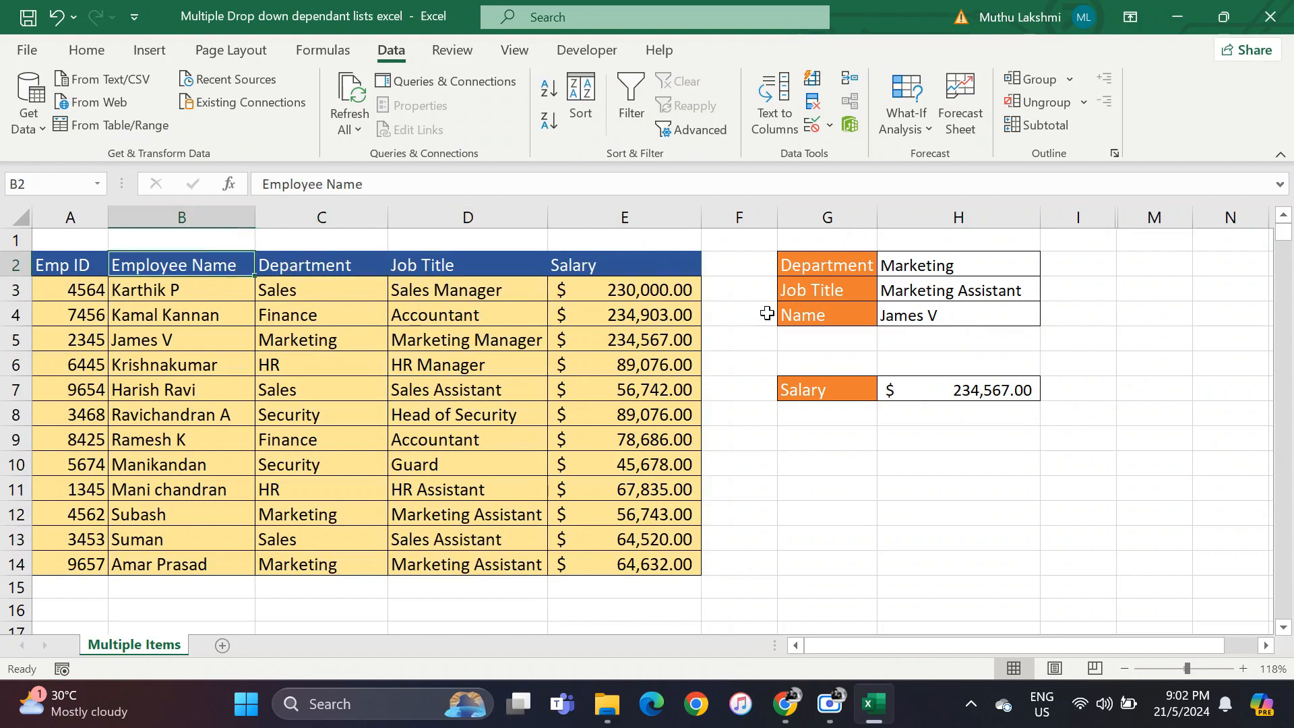
# Set the Department in H2 to Finance and the Job Title in H3 to Accountant in the existing lookup form.
pyautogui.click(954, 268)
pyautogui.click(1049, 270)
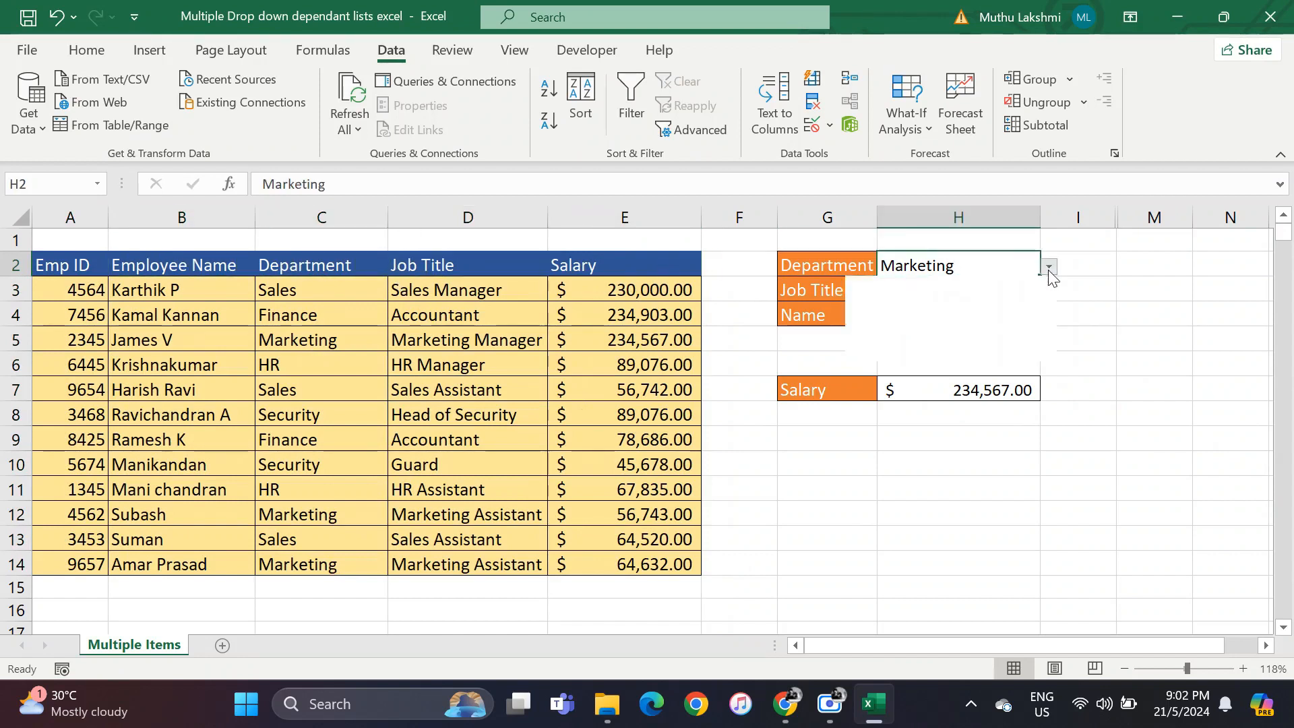
pyautogui.click(950, 299)
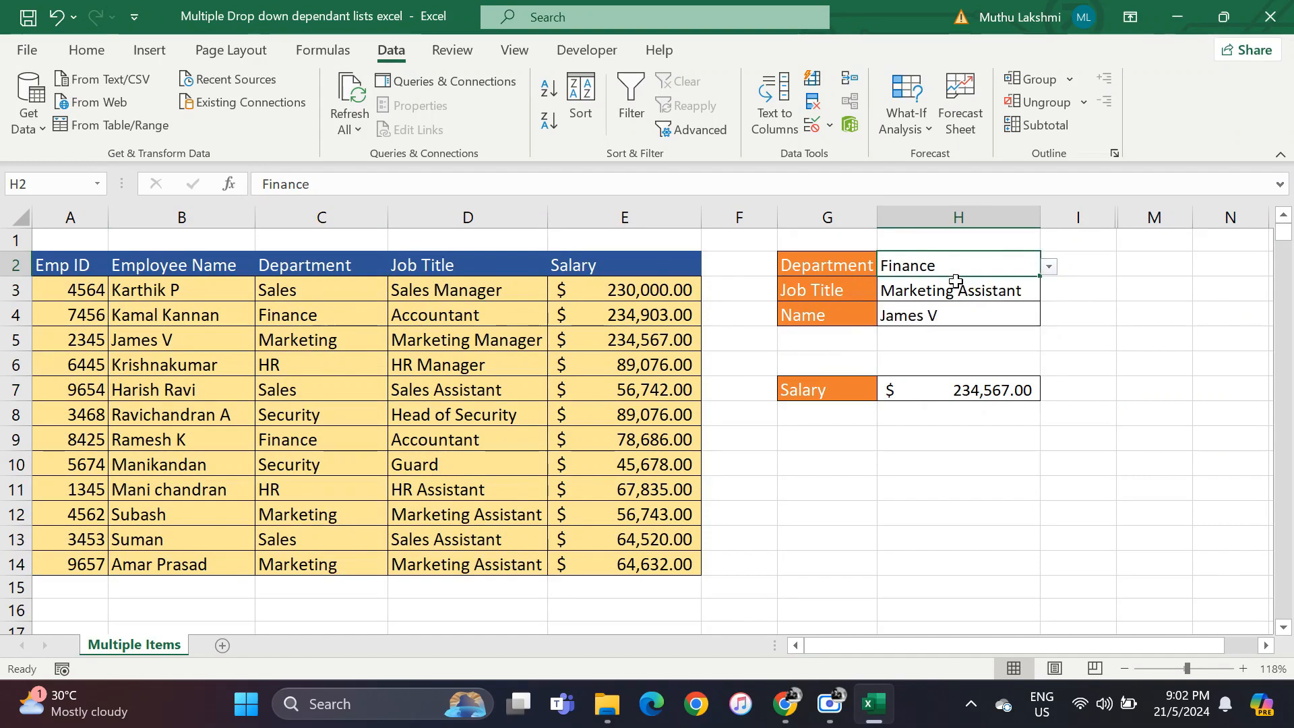
pyautogui.click(1016, 292)
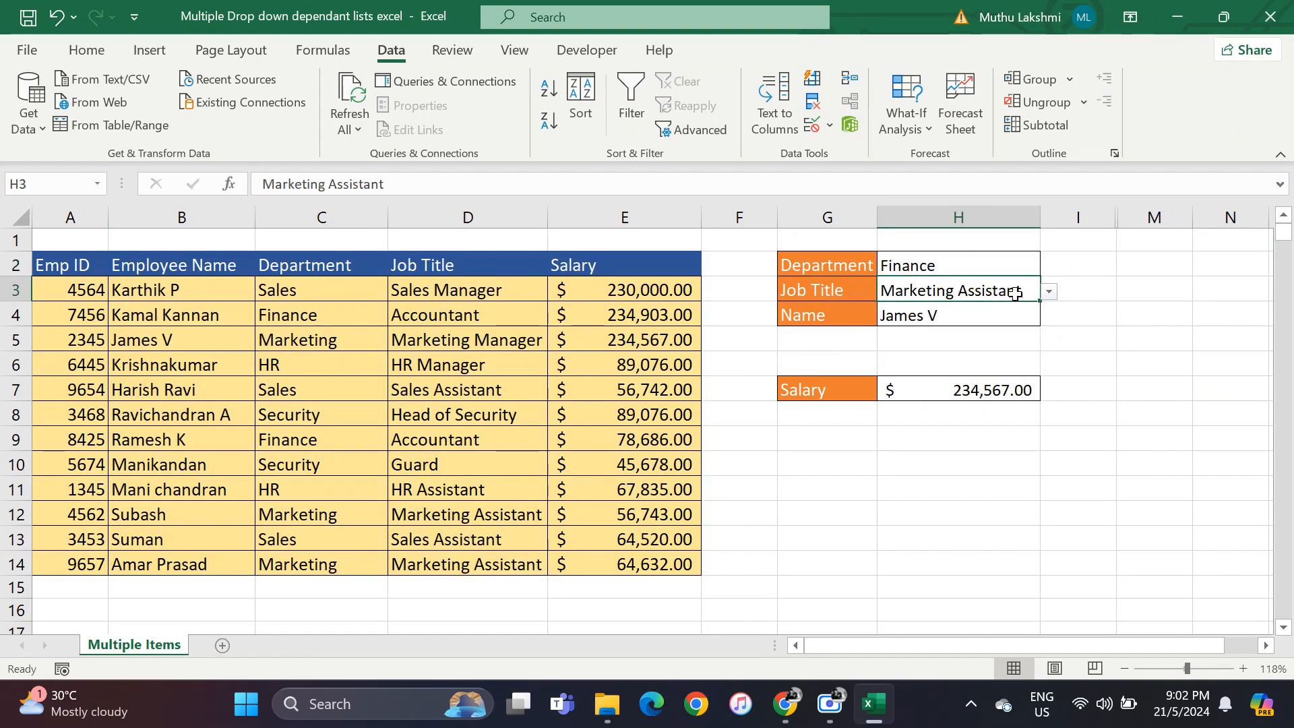
pyautogui.click(950, 264)
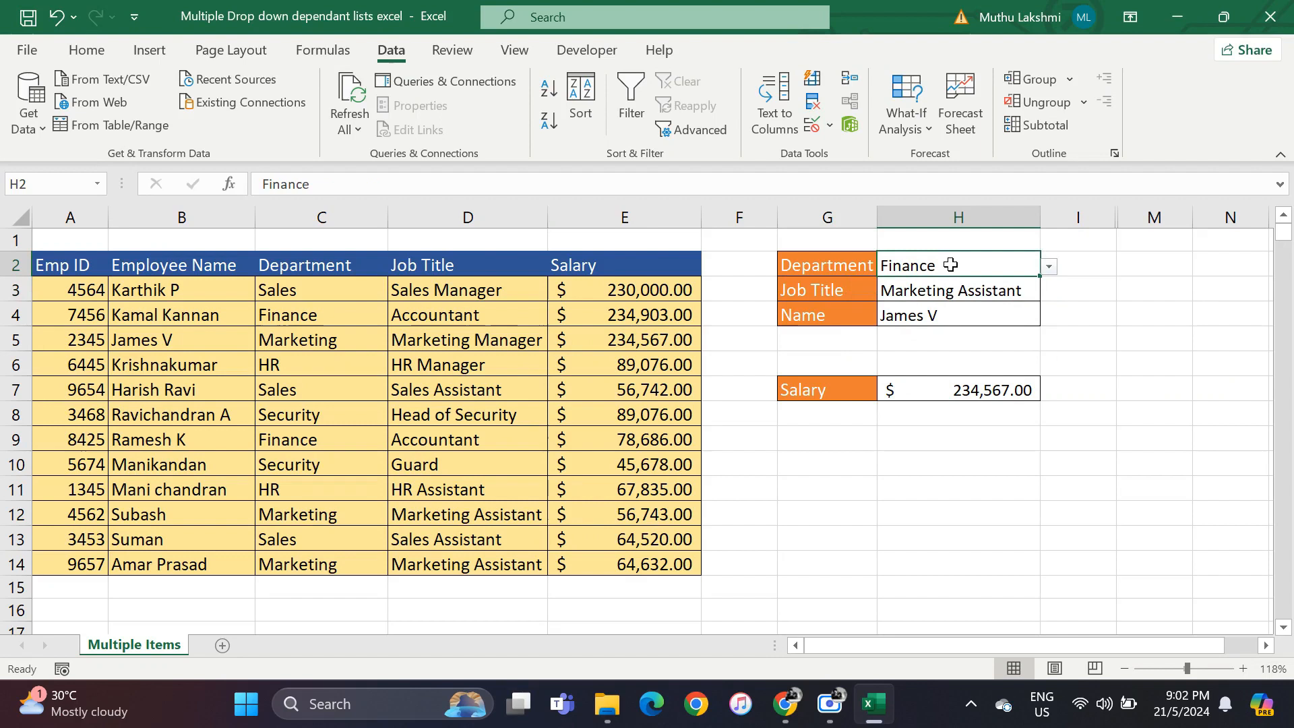
pyautogui.click(979, 292)
pyautogui.click(1049, 292)
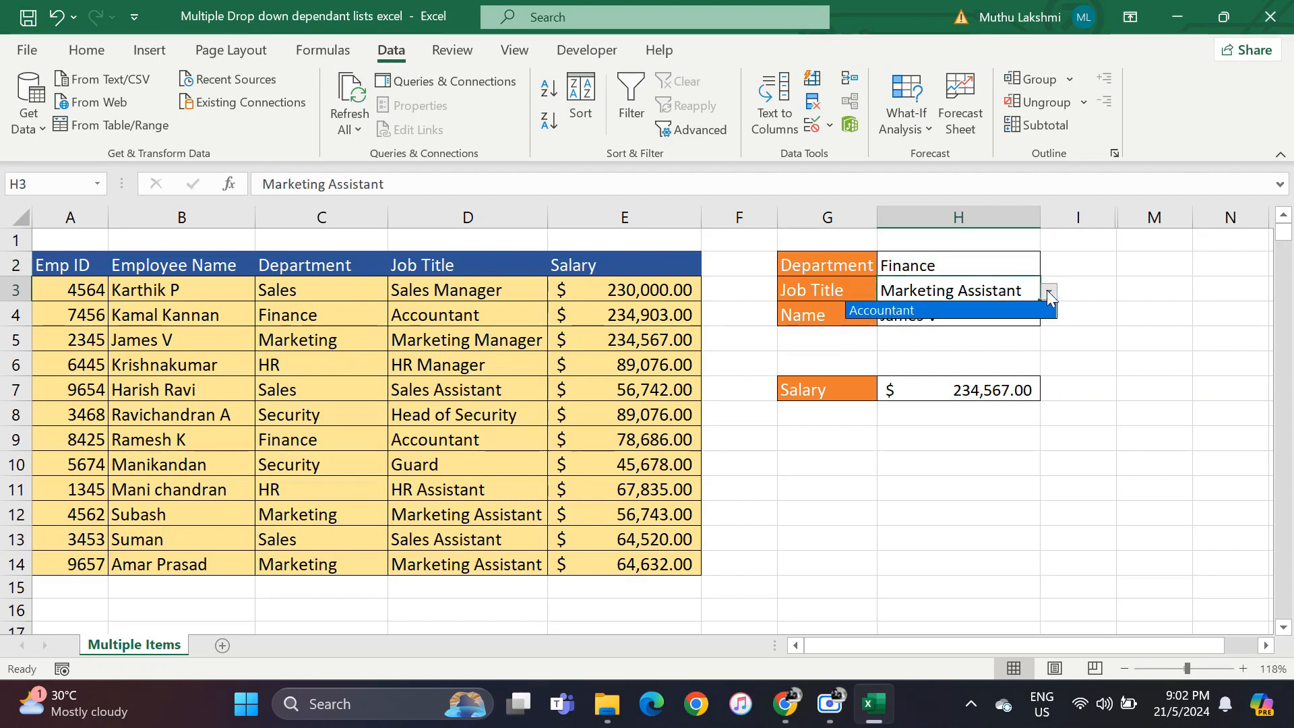
pyautogui.click(1006, 311)
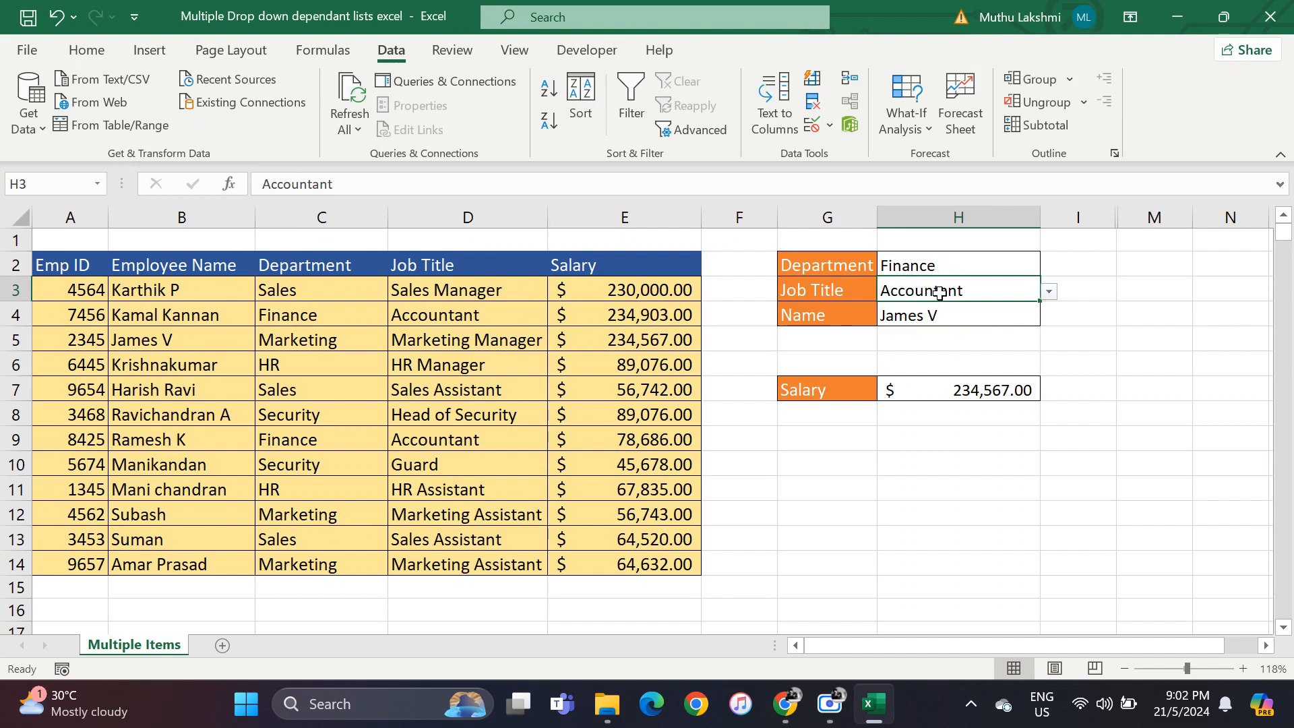
# Choose the first employee offered for Name in H4 and inspect the salary lookup formula in H7.
pyautogui.click(956, 311)
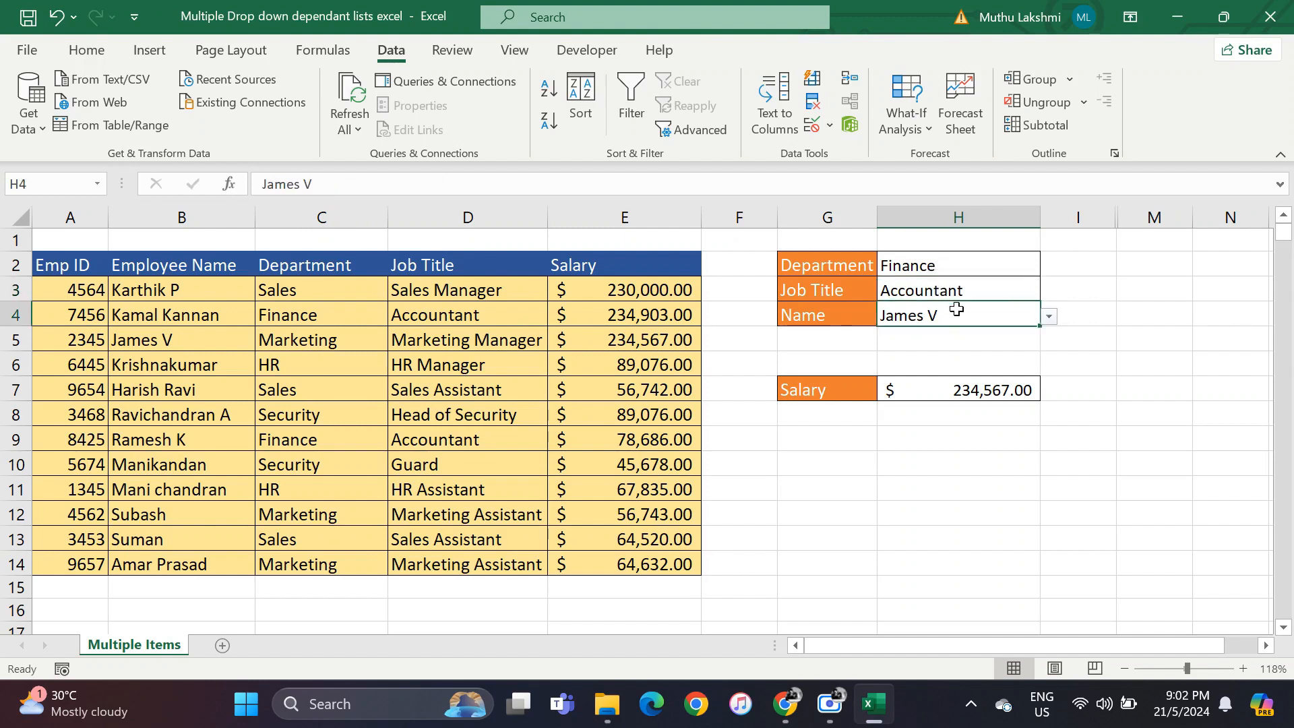
pyautogui.click(1049, 317)
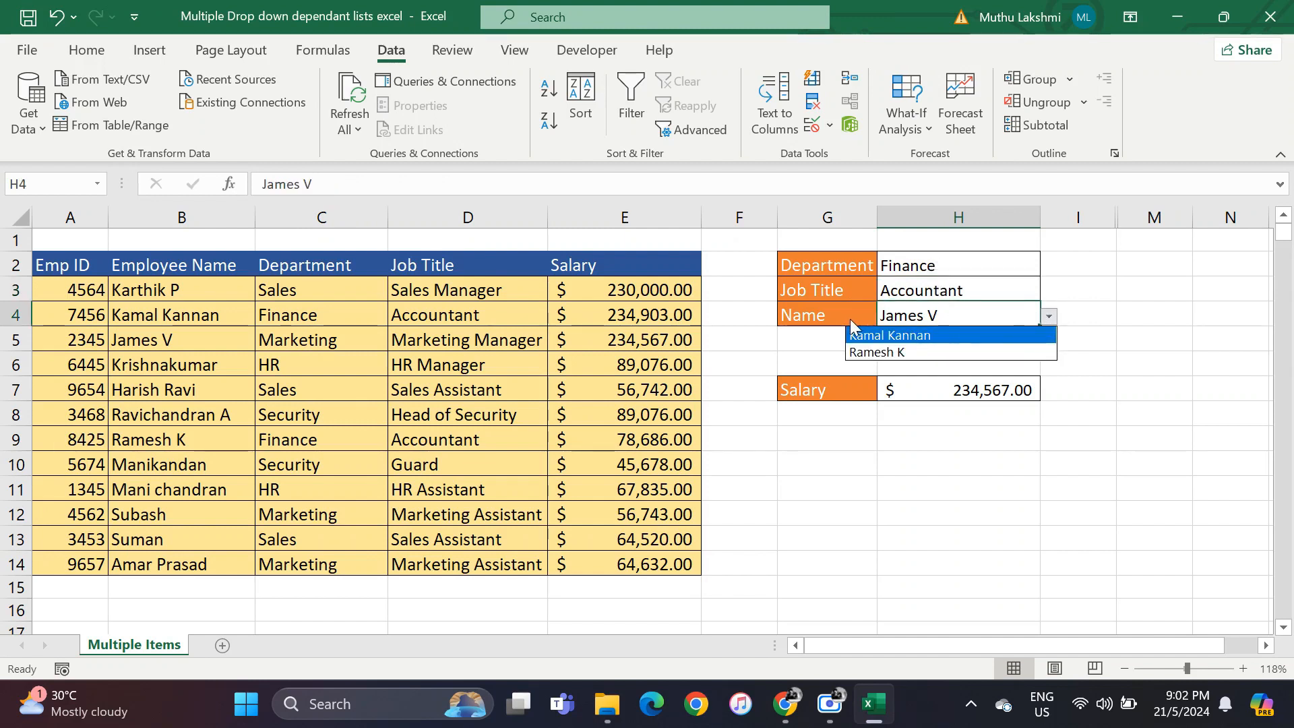
pyautogui.click(924, 332)
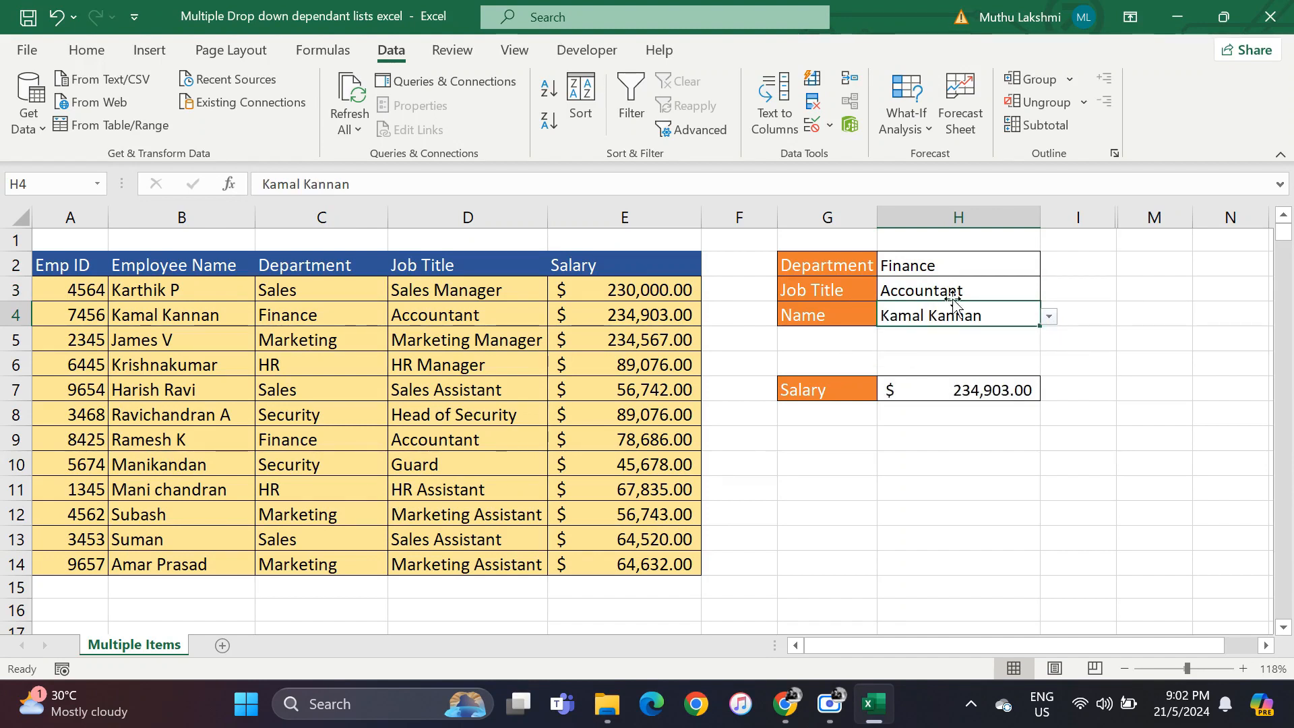
pyautogui.click(957, 392)
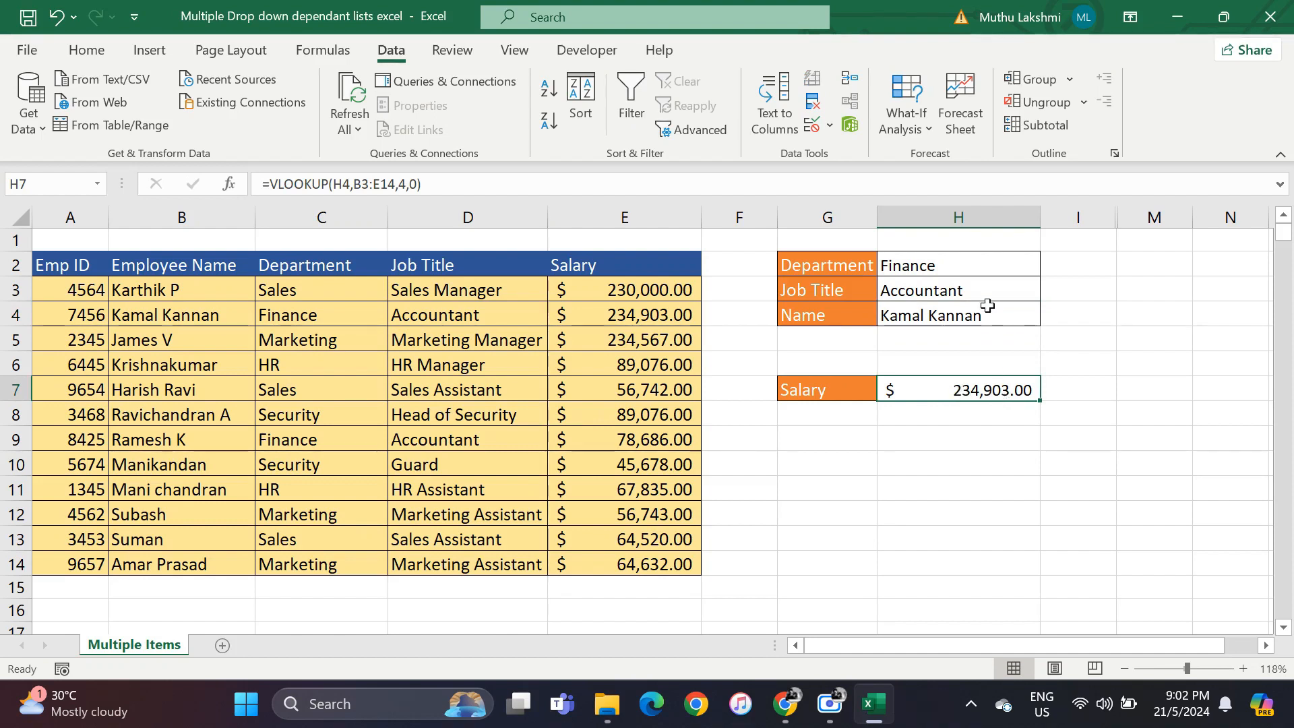
pyautogui.click(979, 278)
pyautogui.click(979, 289)
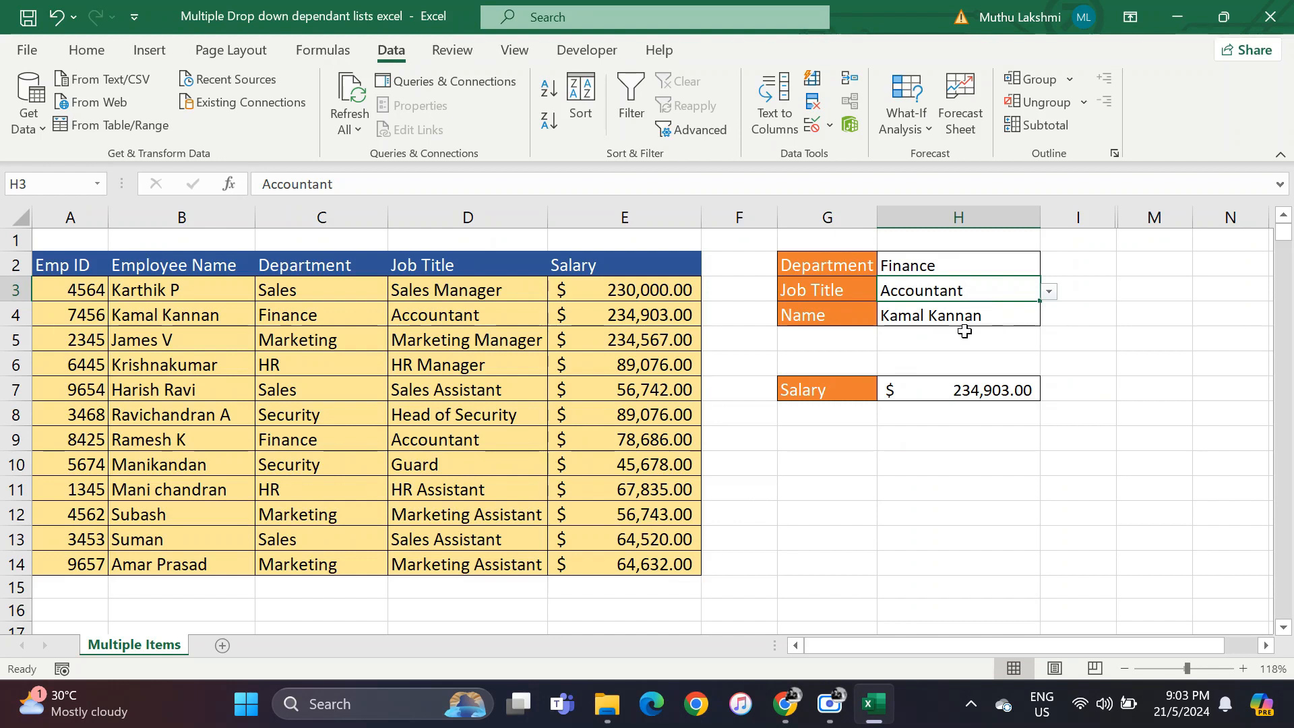
# Copy the Department, Job Title, Name and Salary labels from G2:G7 to the range starting at G10.
pyautogui.moveTo(824, 265); pyautogui.dragTo(828, 315)
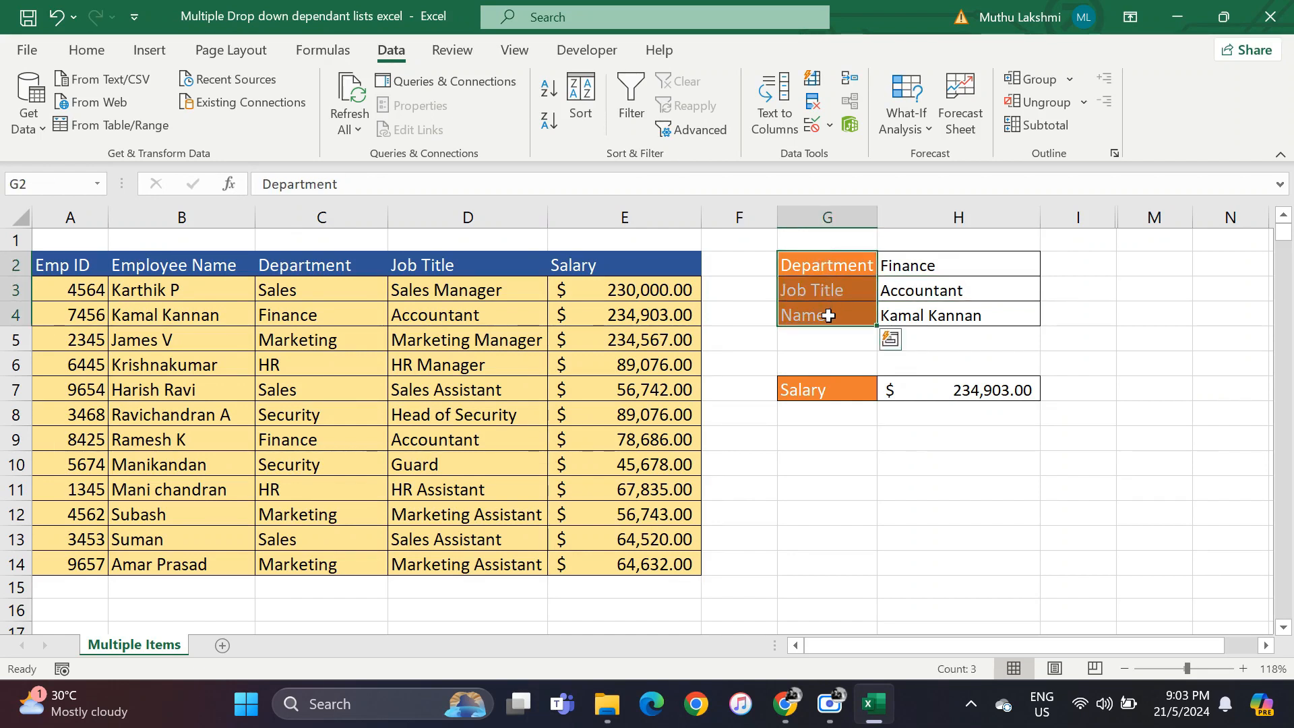
pyautogui.moveTo(828, 315); pyautogui.dragTo(819, 391)
pyautogui.hotkey('ctrl', 'c')
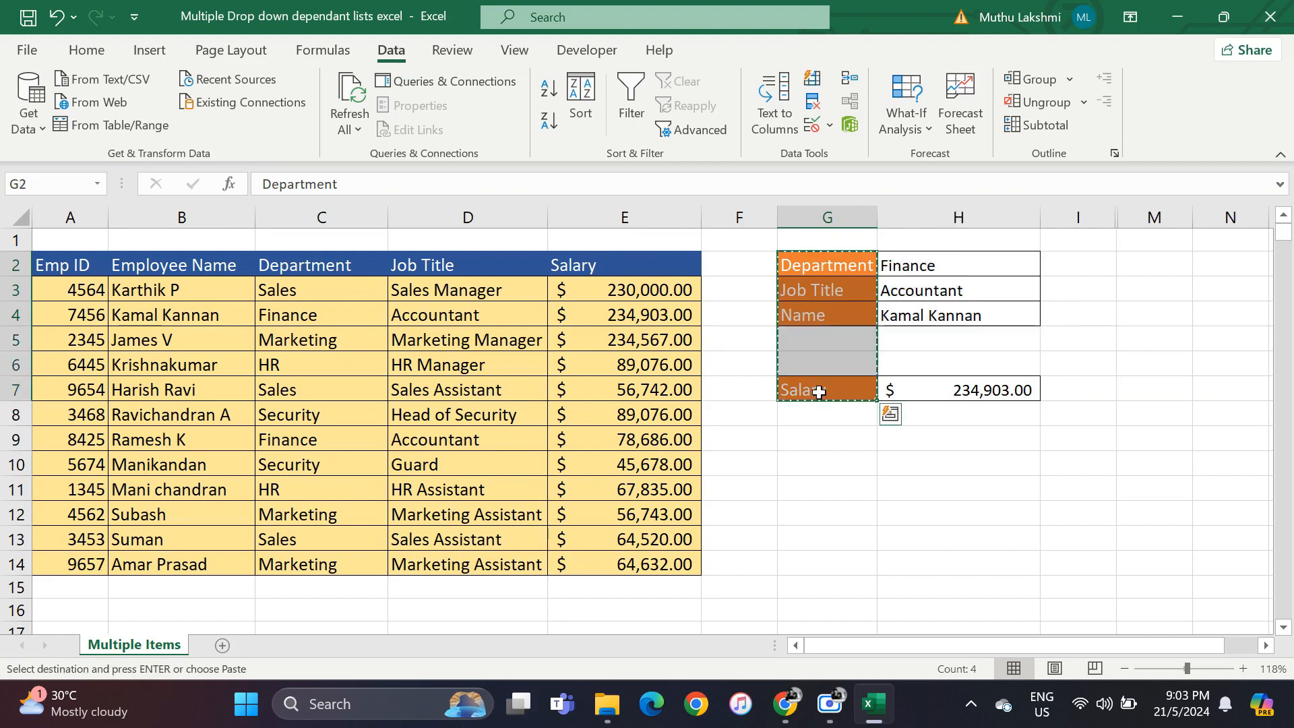
pyautogui.click(804, 462)
pyautogui.hotkey('ctrl', 'v')
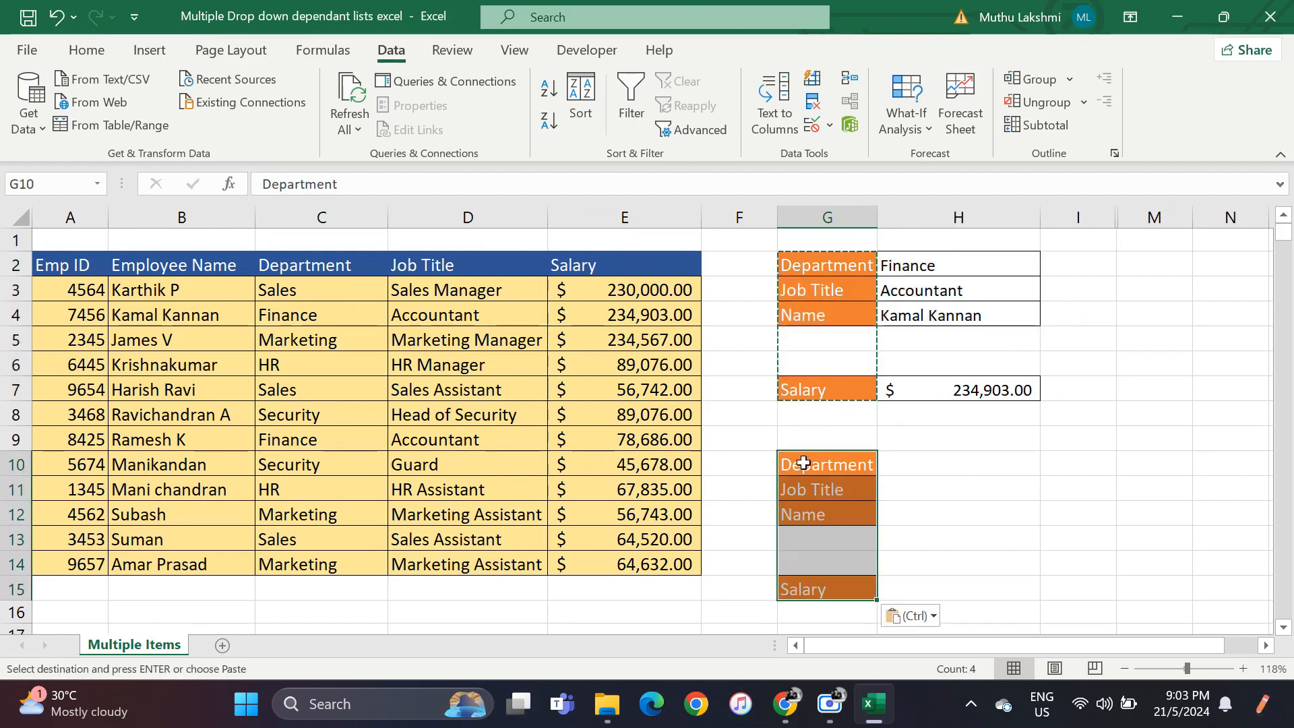
pyautogui.click(844, 465)
pyautogui.click(911, 468)
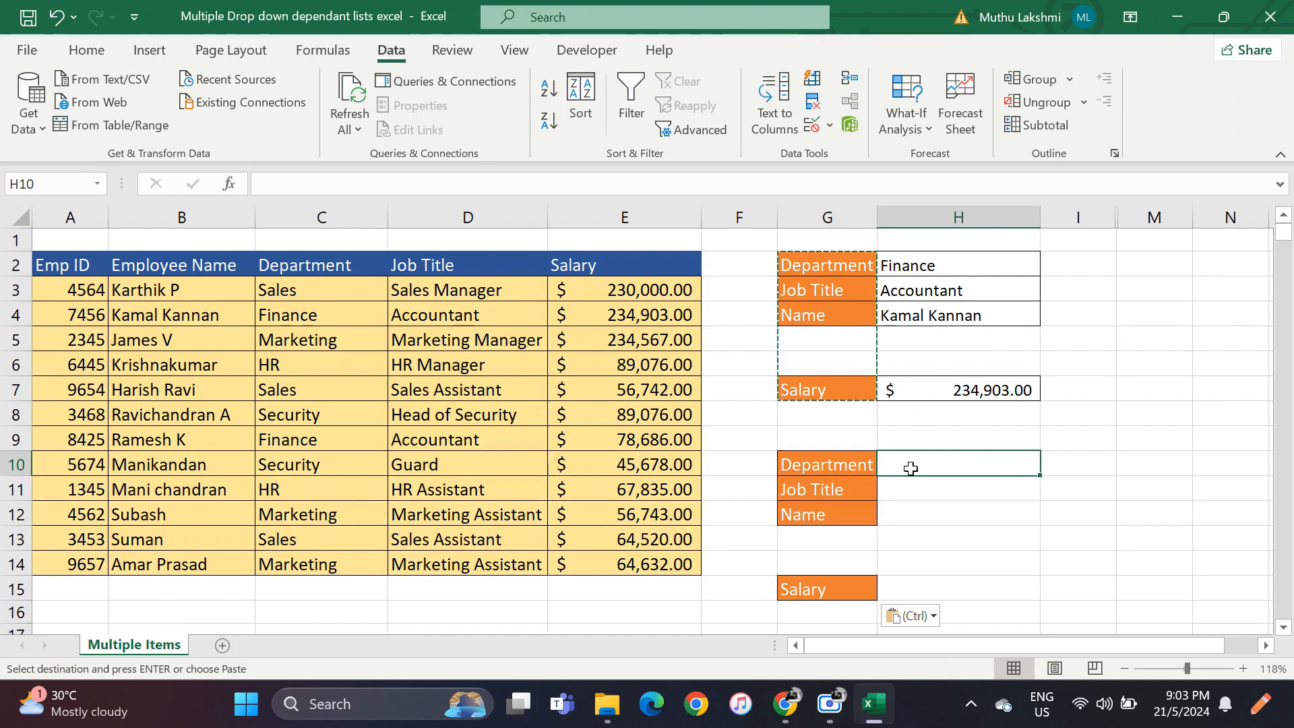
# Enter =UNIQUE(C3:C14) in M10 to list each department once and compare it with the Department column.
pyautogui.scroll(-1, 911, 468)
pyautogui.hscroll(1, 911, 469)
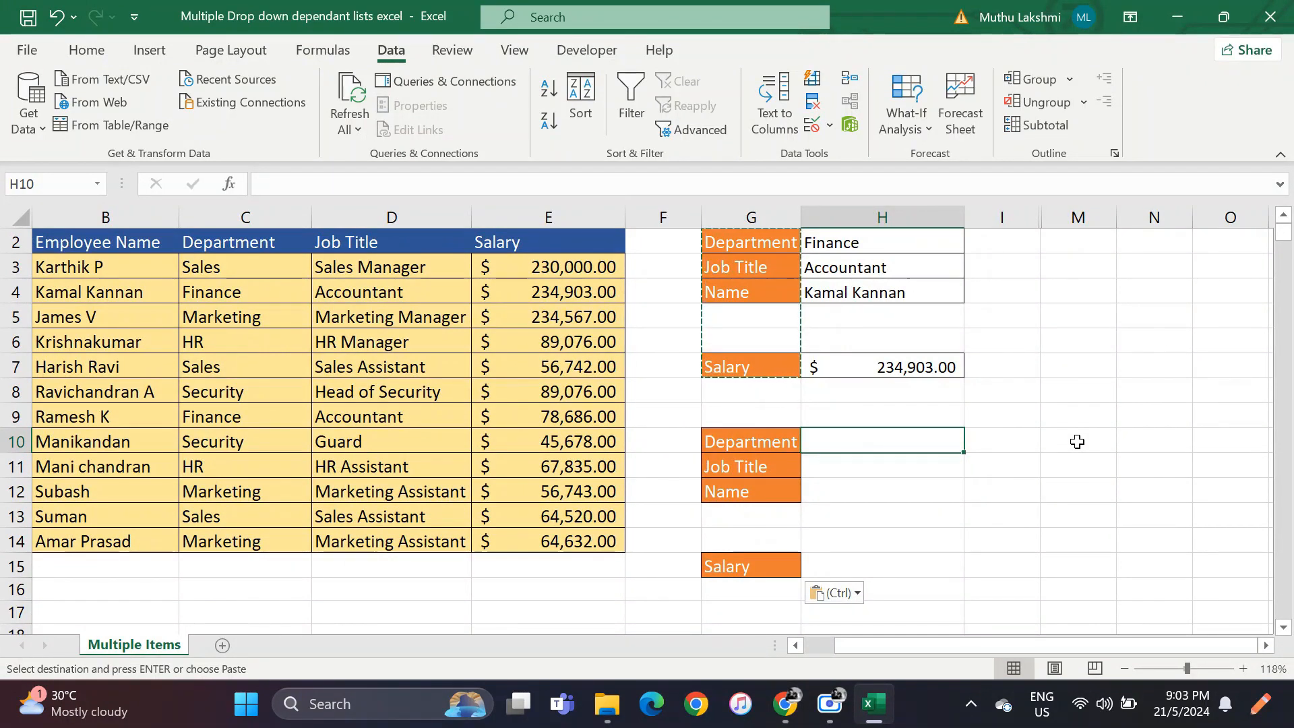
pyautogui.click(1077, 441)
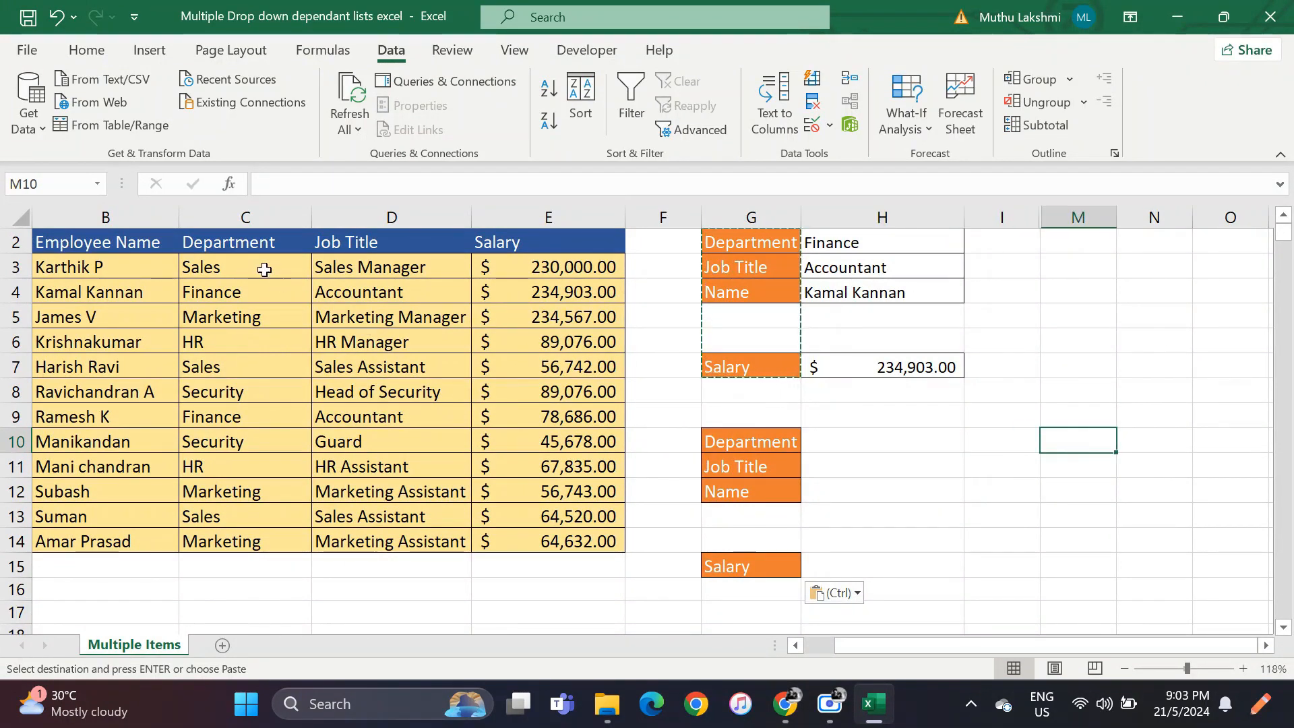
pyautogui.moveTo(264, 269); pyautogui.dragTo(274, 391)
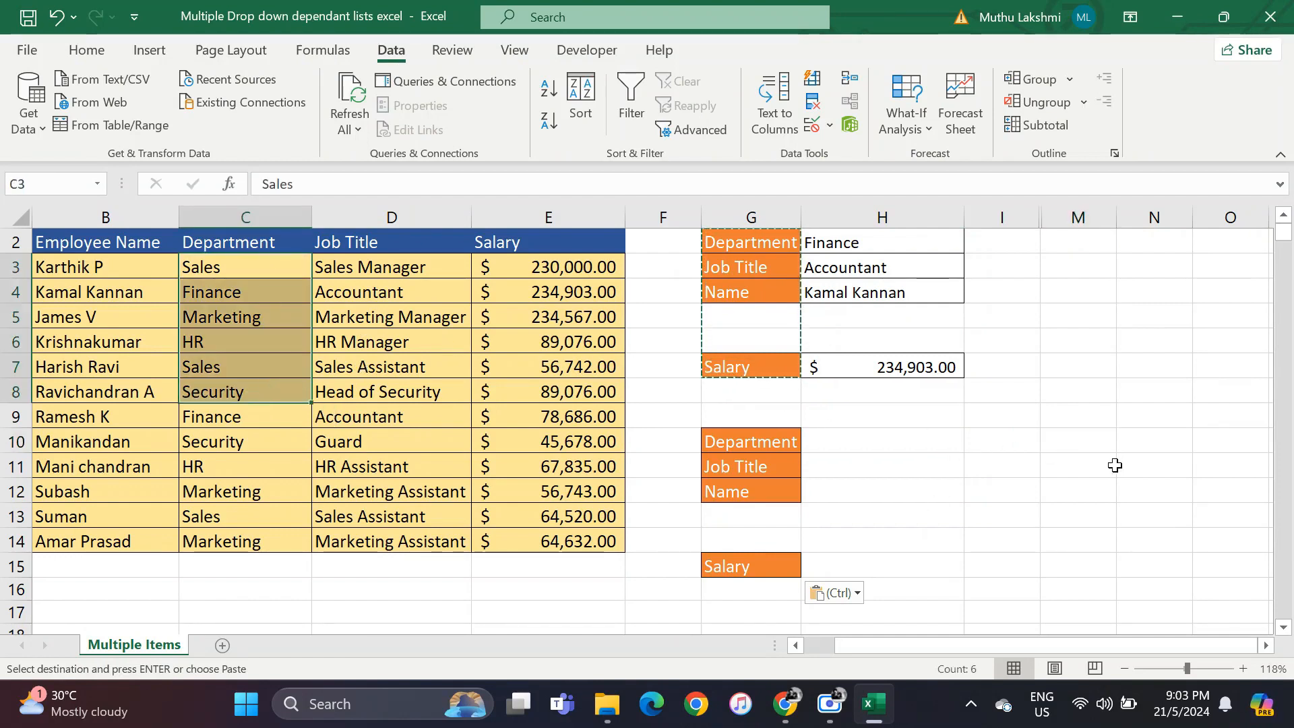
pyautogui.click(1064, 445)
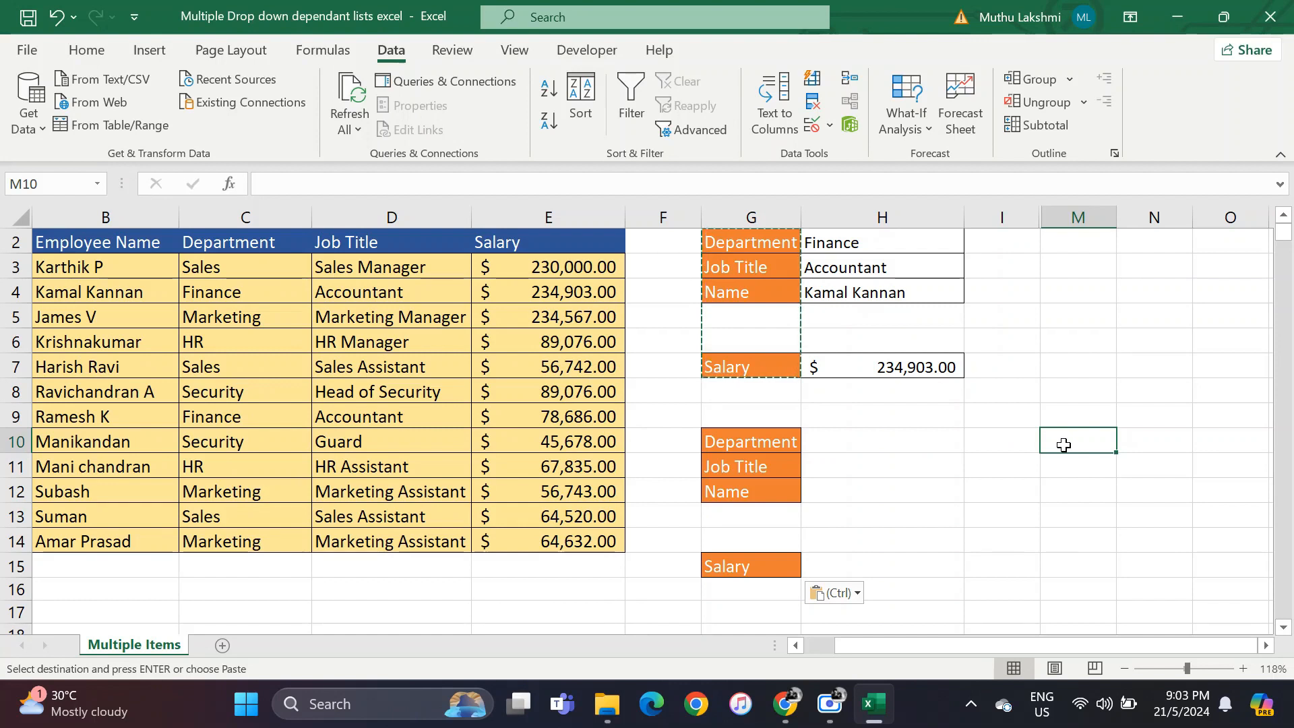
pyautogui.write('=uni')
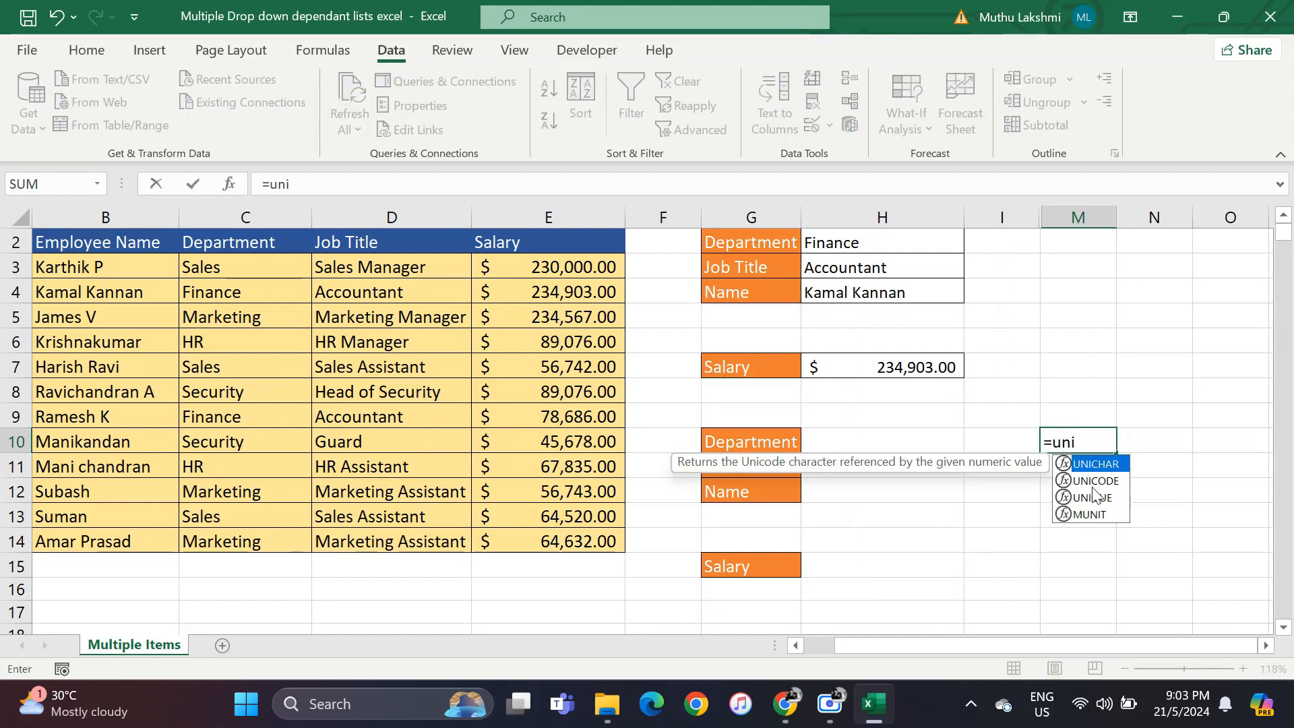
pyautogui.doubleClick(1093, 497)
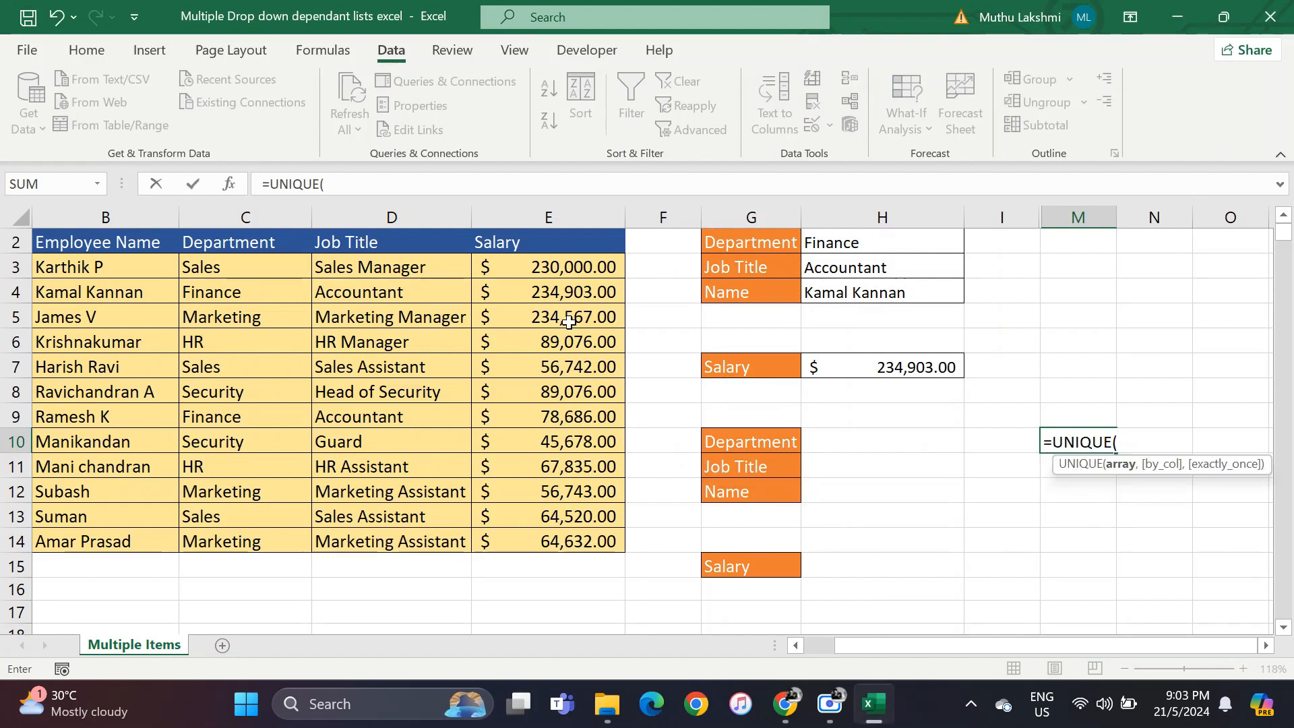
pyautogui.moveTo(203, 268); pyautogui.dragTo(217, 539)
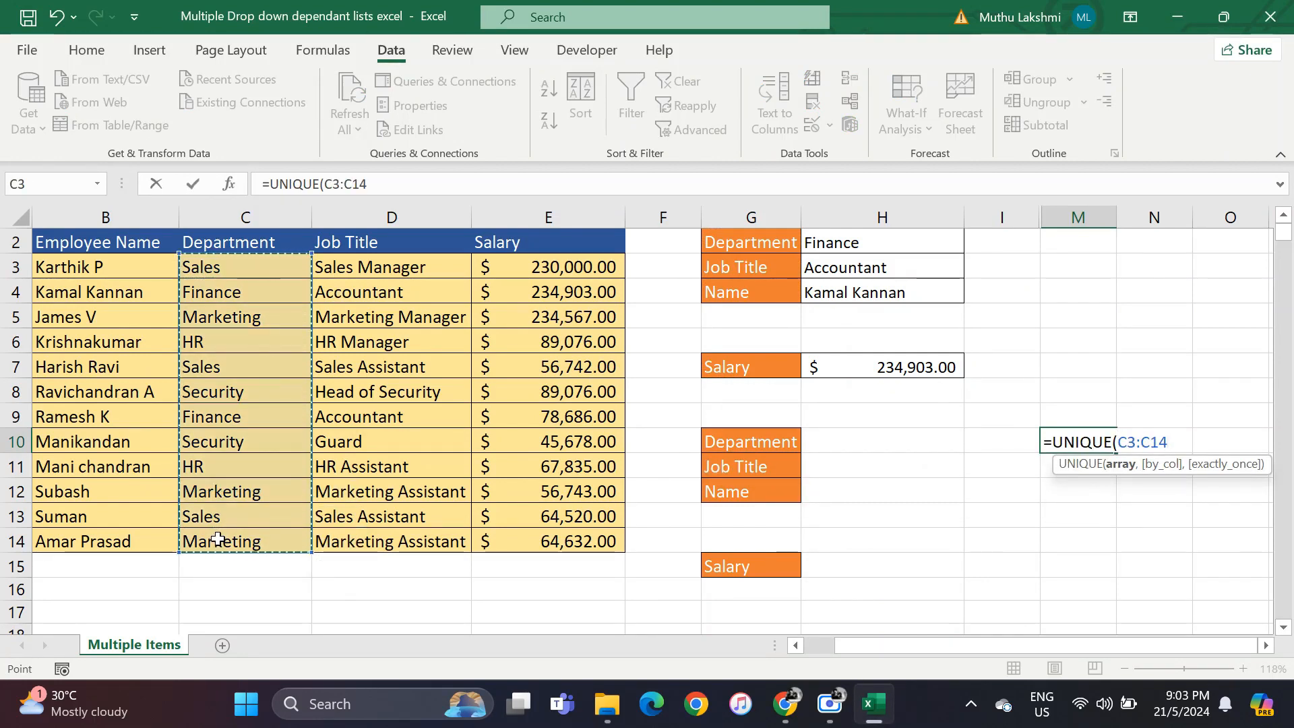
pyautogui.write(')')
pyautogui.press('Return')
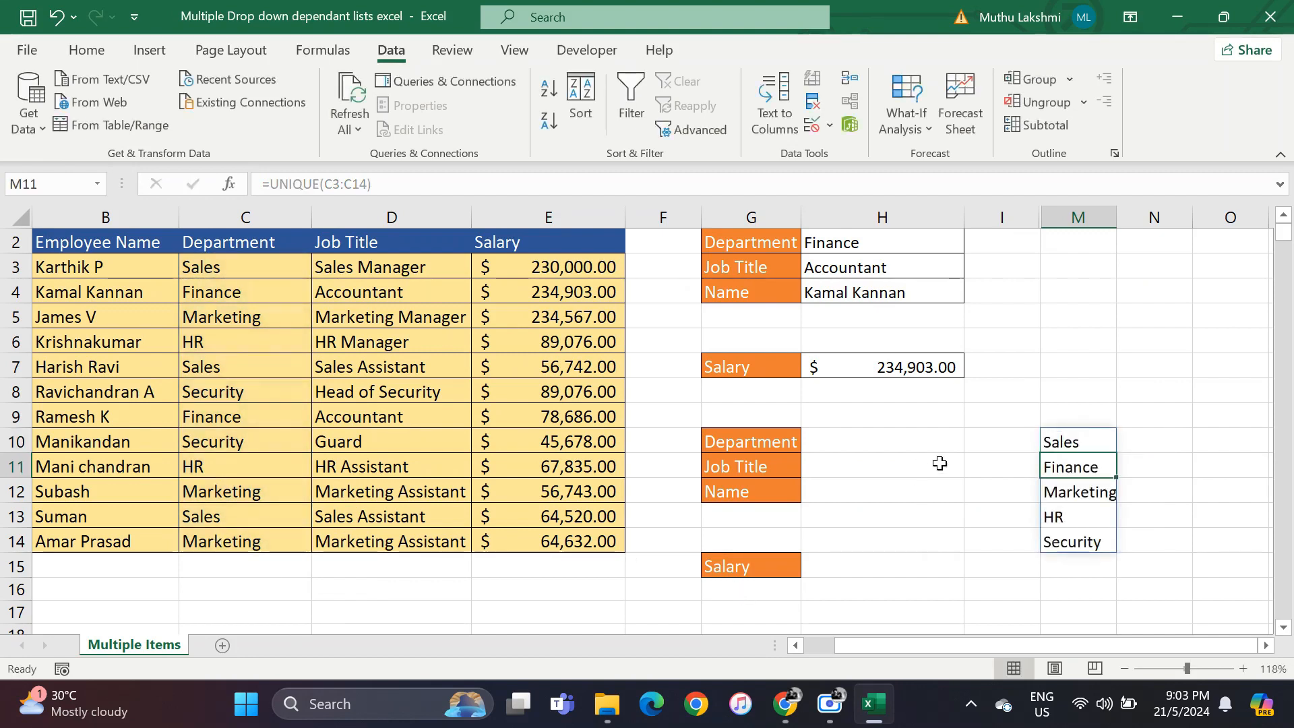
pyautogui.click(1044, 438)
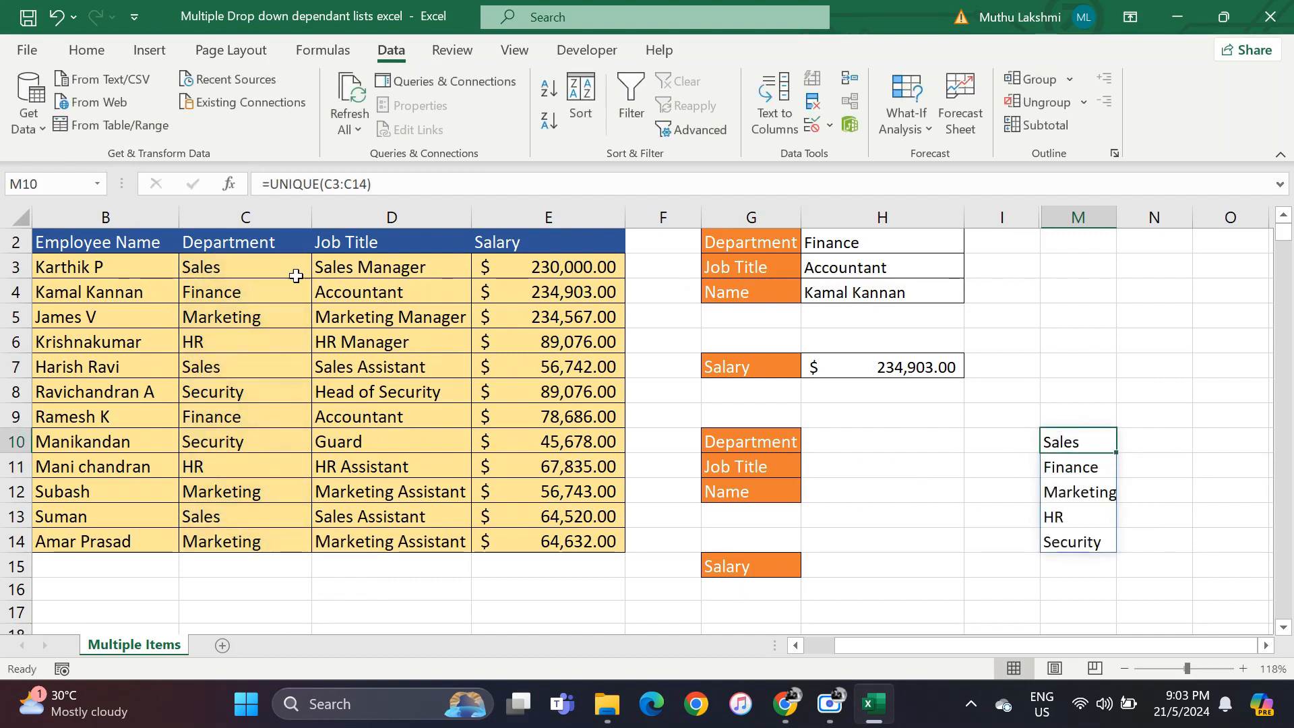
pyautogui.moveTo(289, 271); pyautogui.dragTo(245, 537)
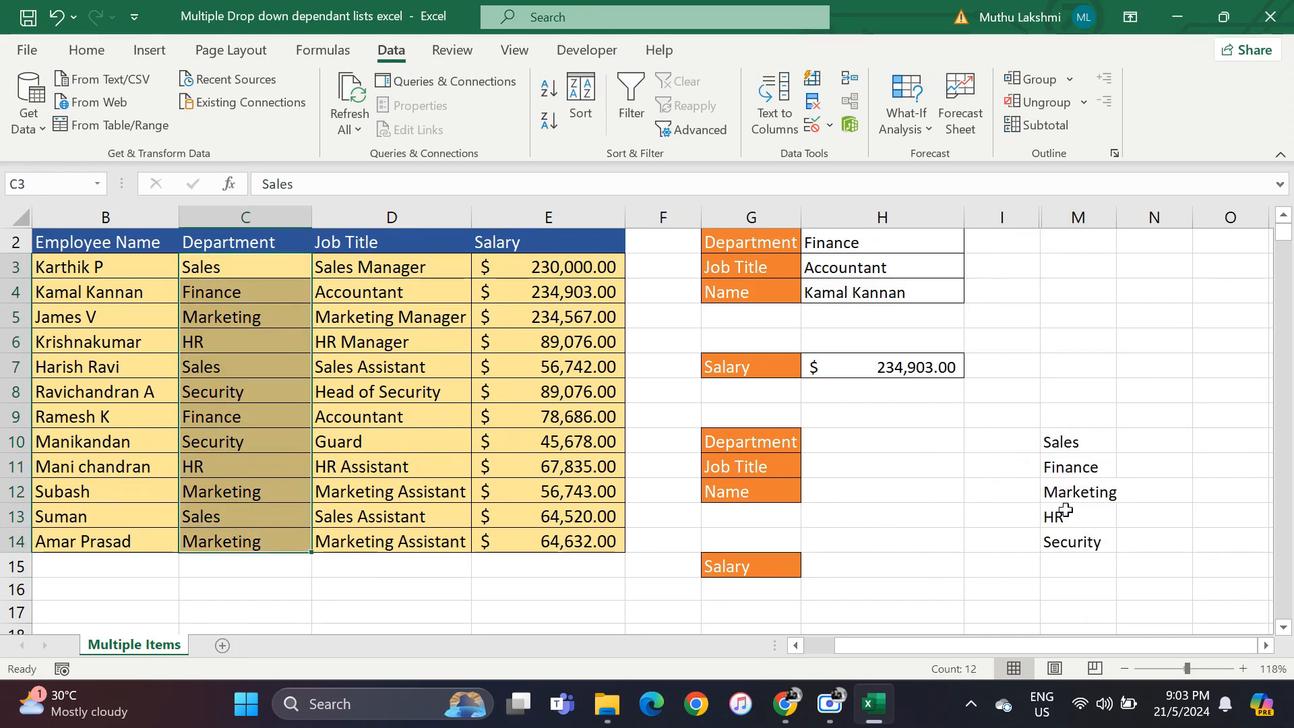
# Add list data validation to the new Department cell H10 with =$M$10 as its source.
pyautogui.click(889, 440)
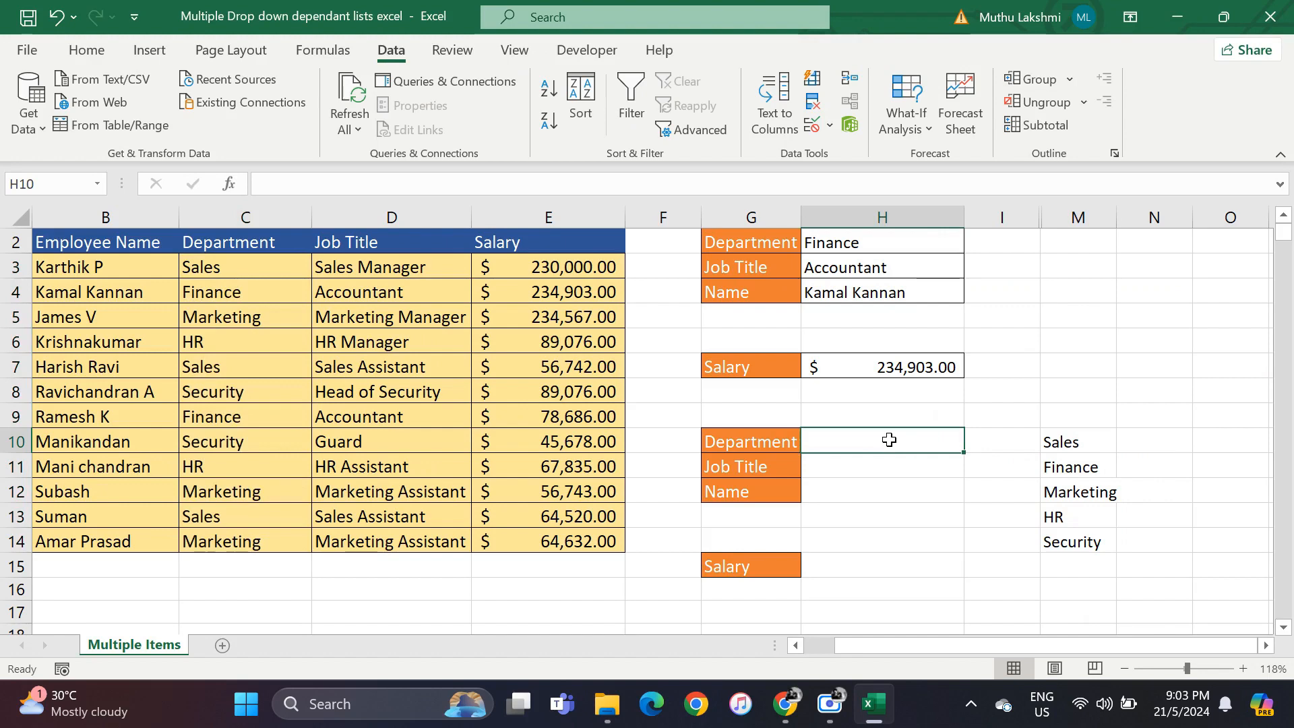
pyautogui.click(86, 49)
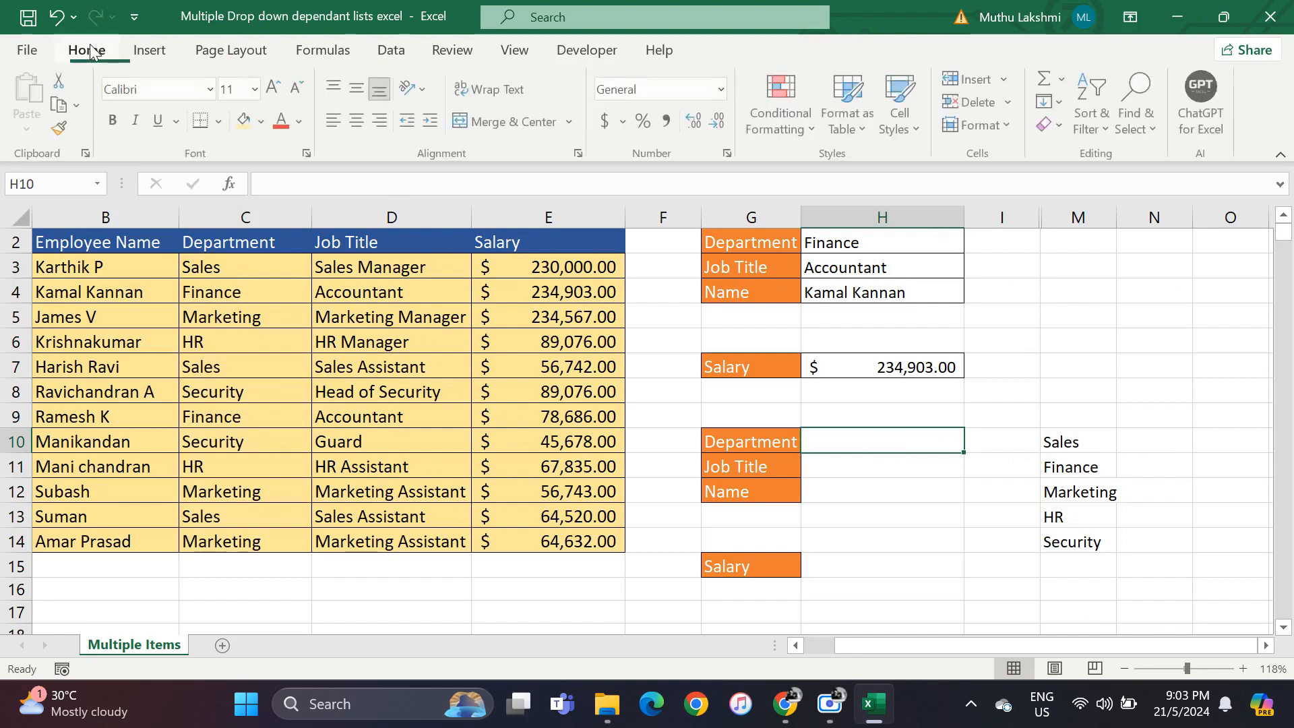
pyautogui.click(397, 50)
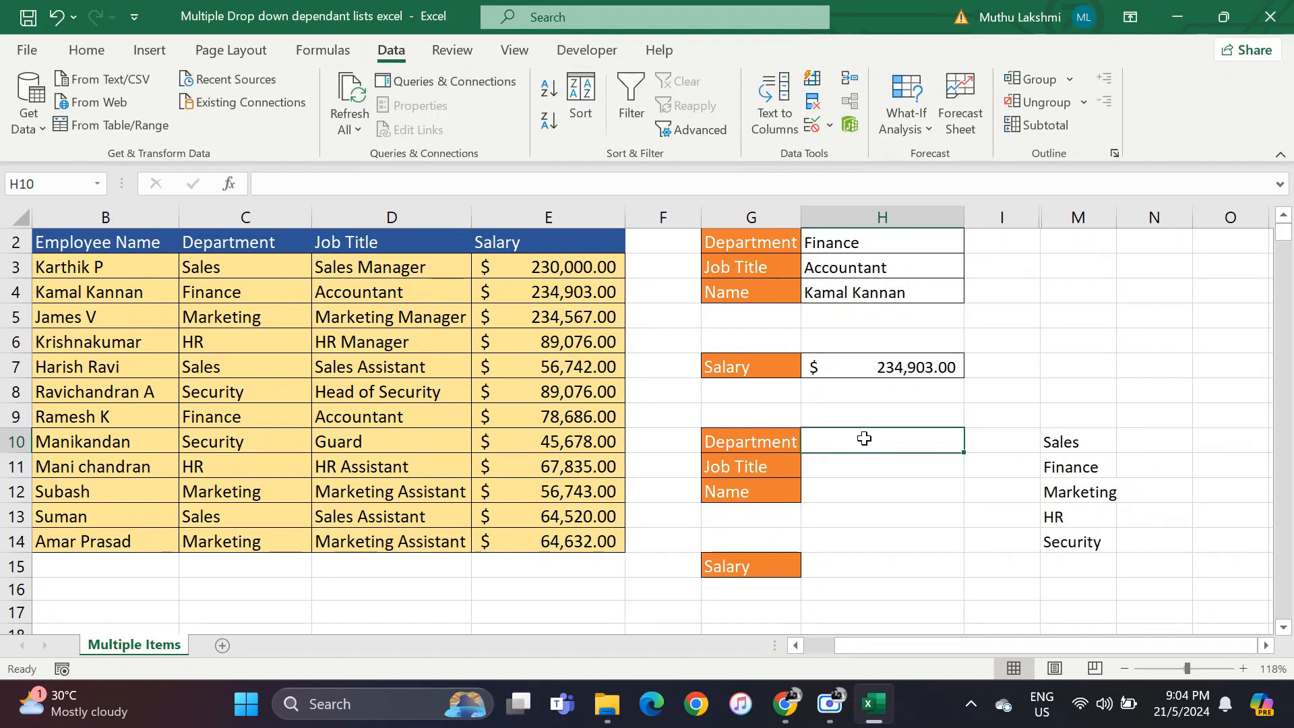
pyautogui.click(813, 126)
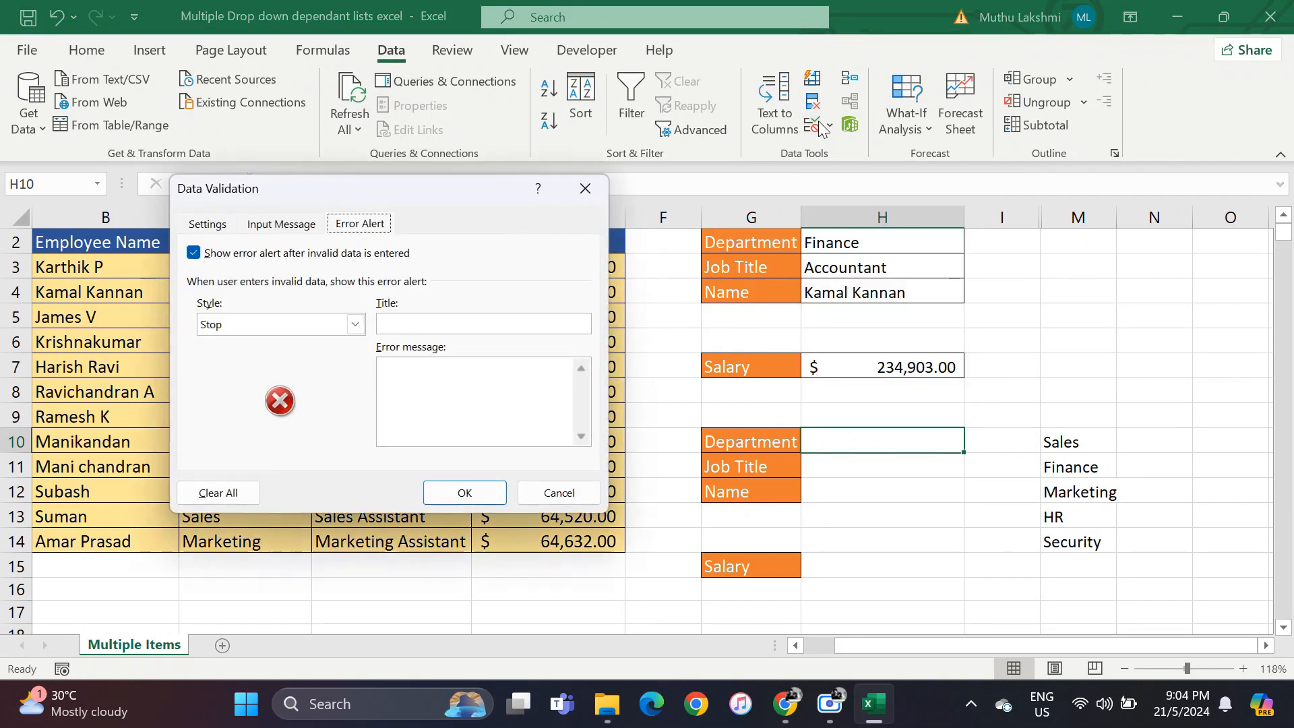
pyautogui.click(206, 224)
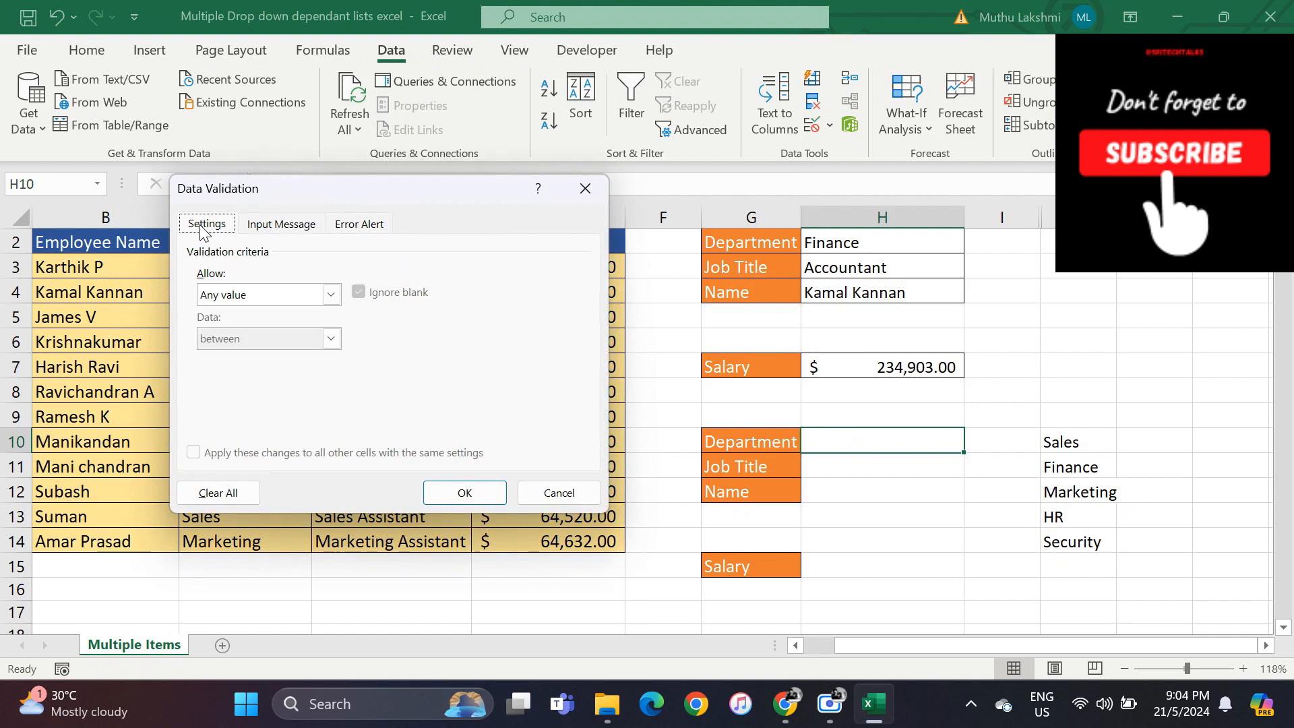
pyautogui.click(330, 297)
pyautogui.click(241, 357)
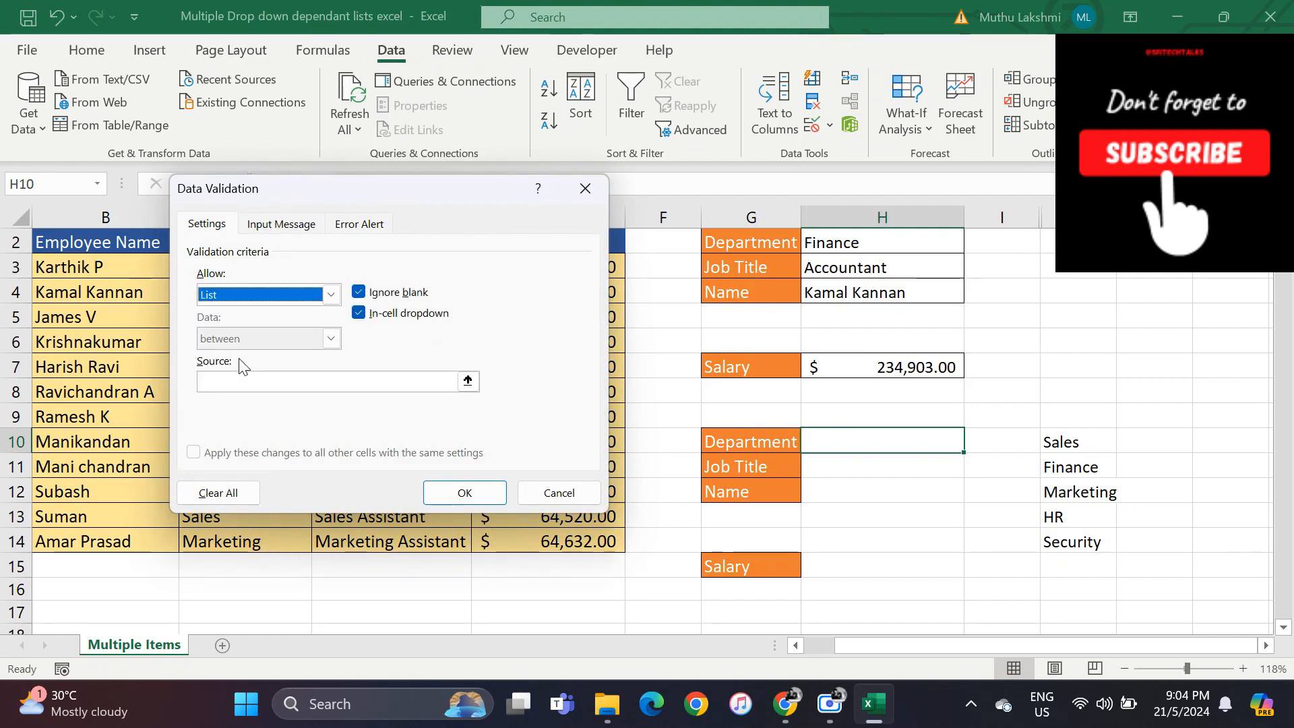
pyautogui.click(327, 391)
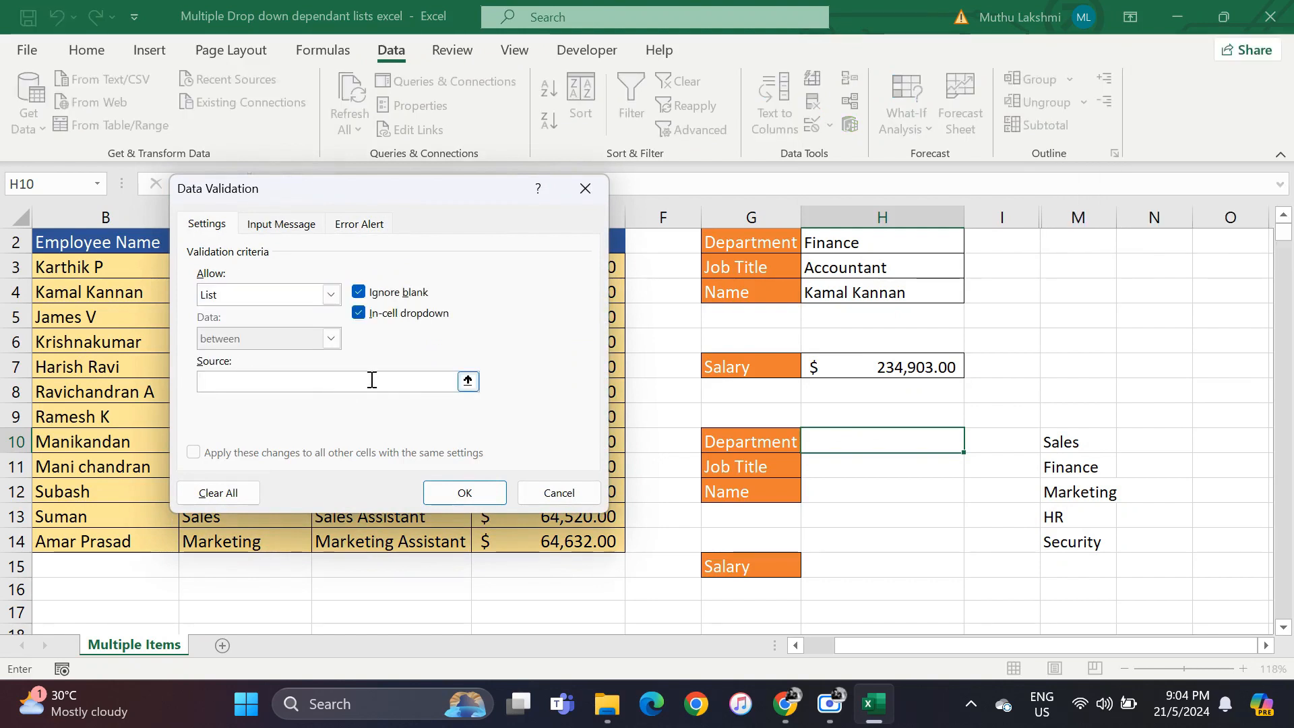
pyautogui.click(468, 381)
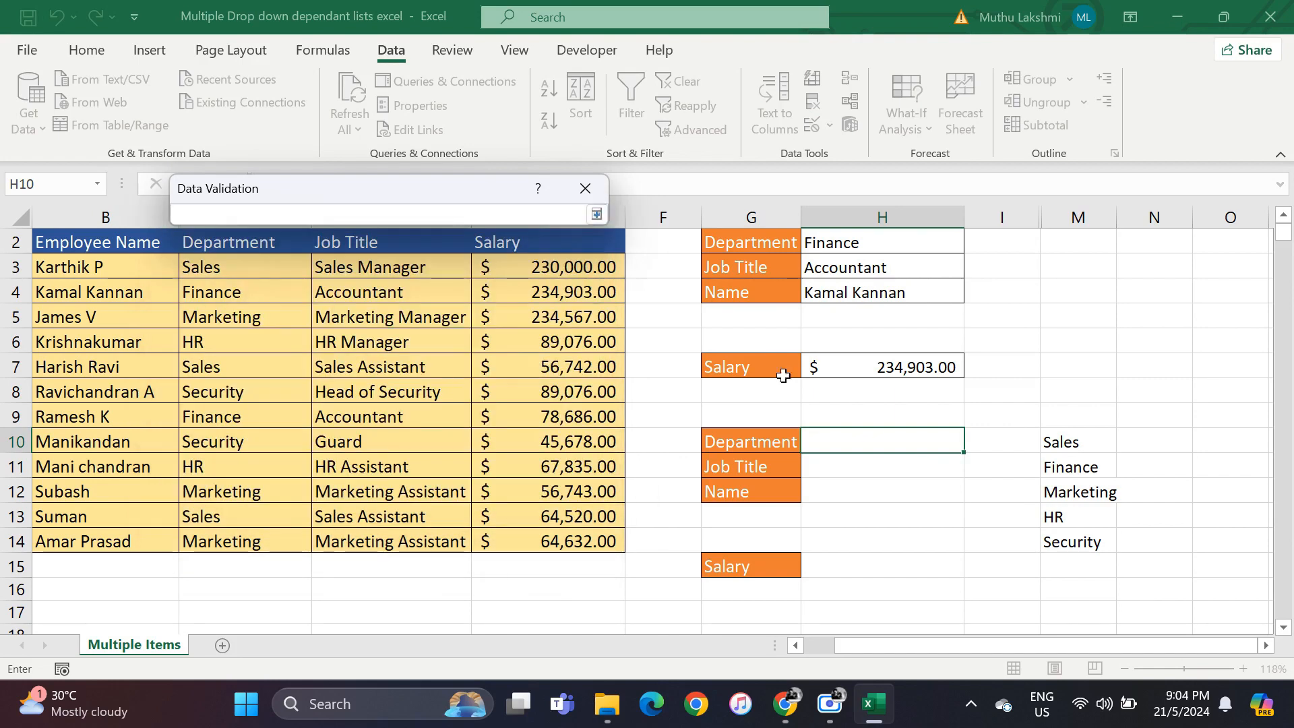
pyautogui.click(1093, 438)
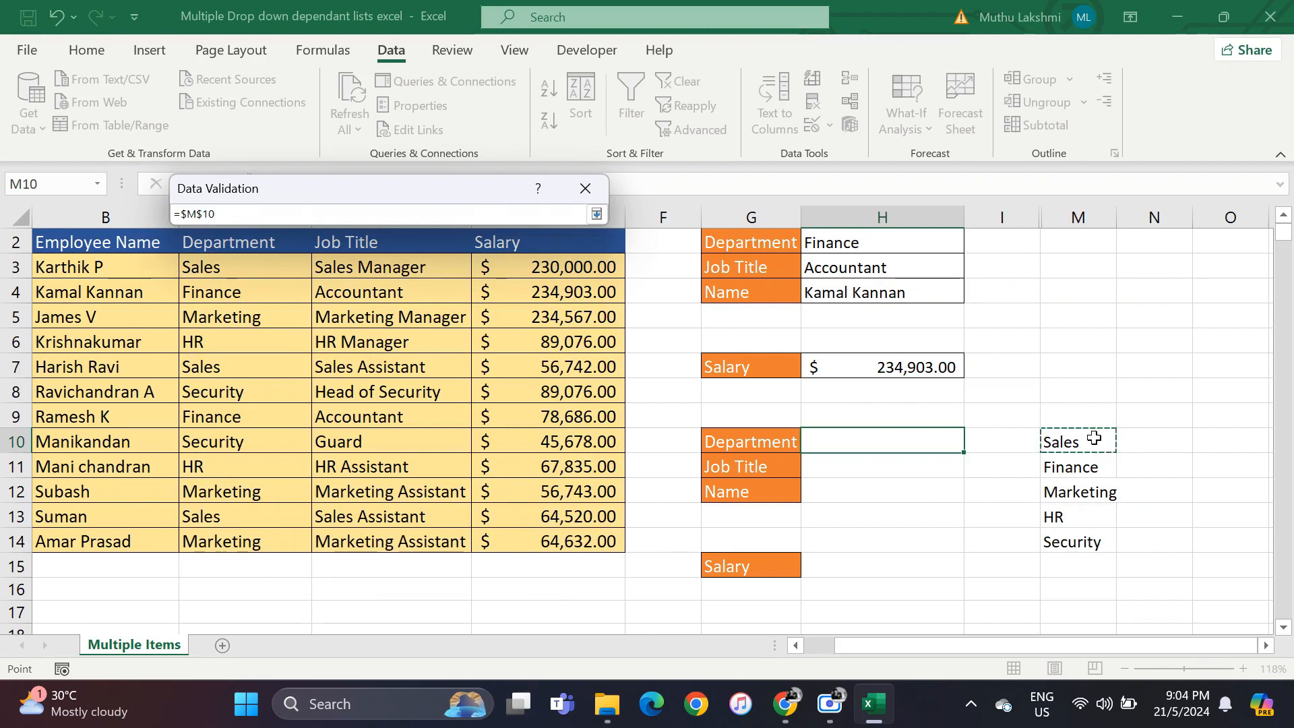
pyautogui.press('Return')
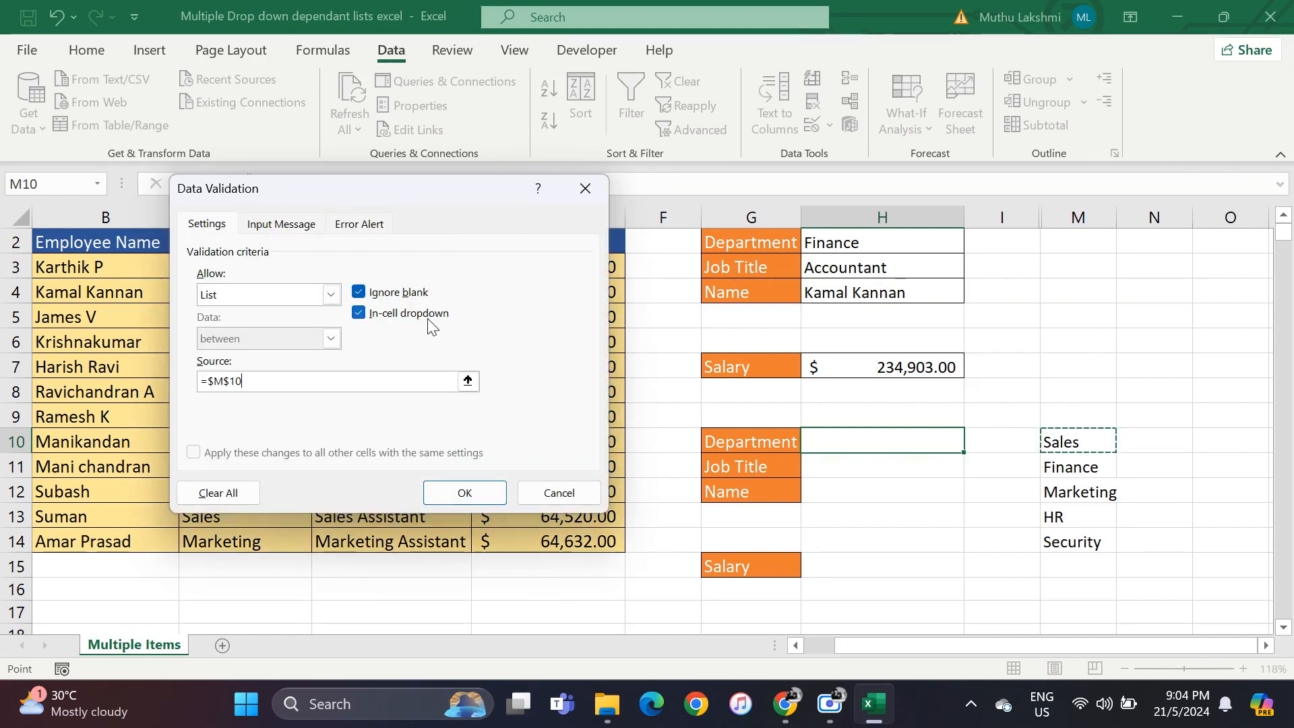
pyautogui.click(451, 494)
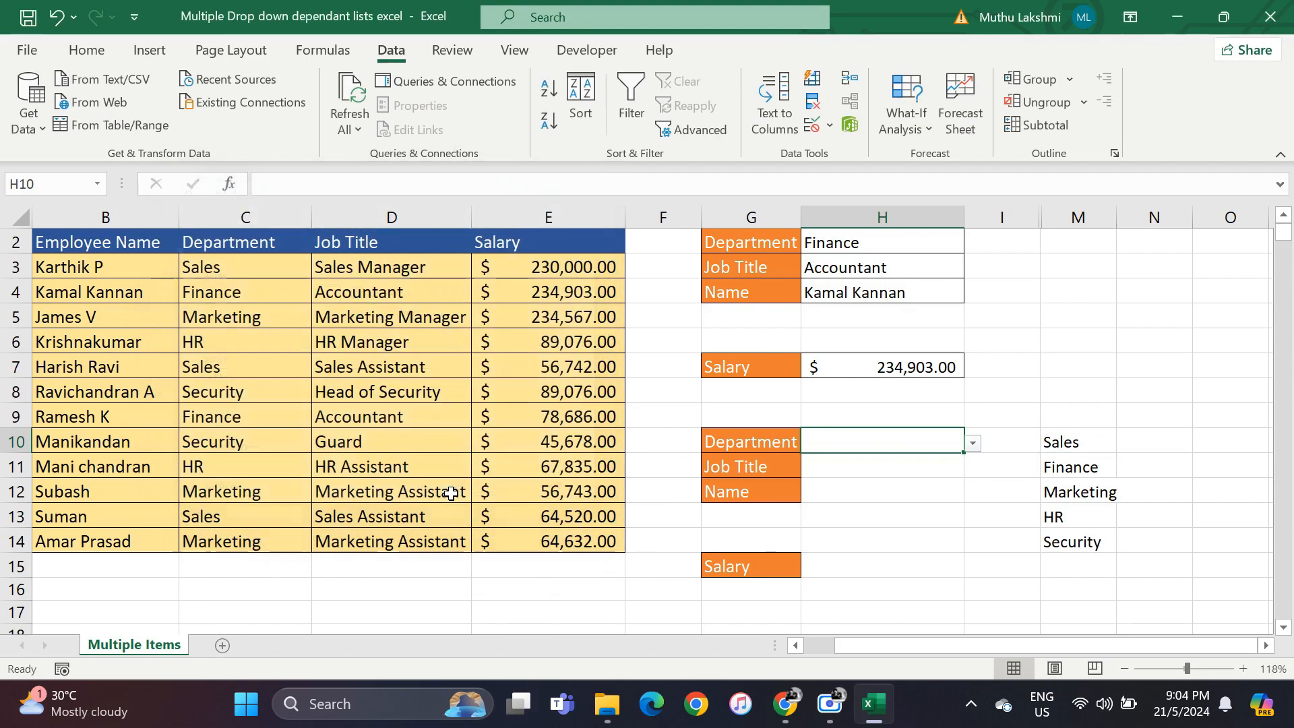
# Check the drop-down choices in H10 against the unique department list starting at M10.
pyautogui.click(974, 446)
pyautogui.click(975, 446)
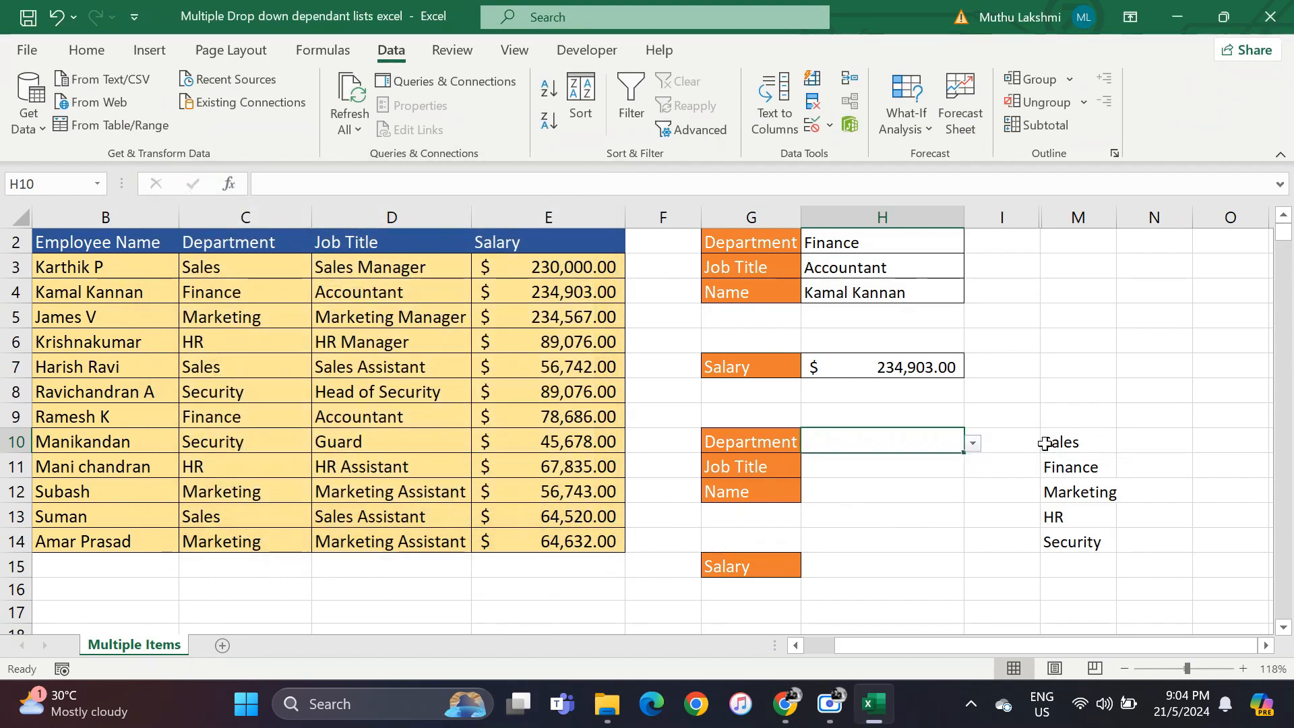
pyautogui.click(1075, 443)
pyautogui.click(930, 448)
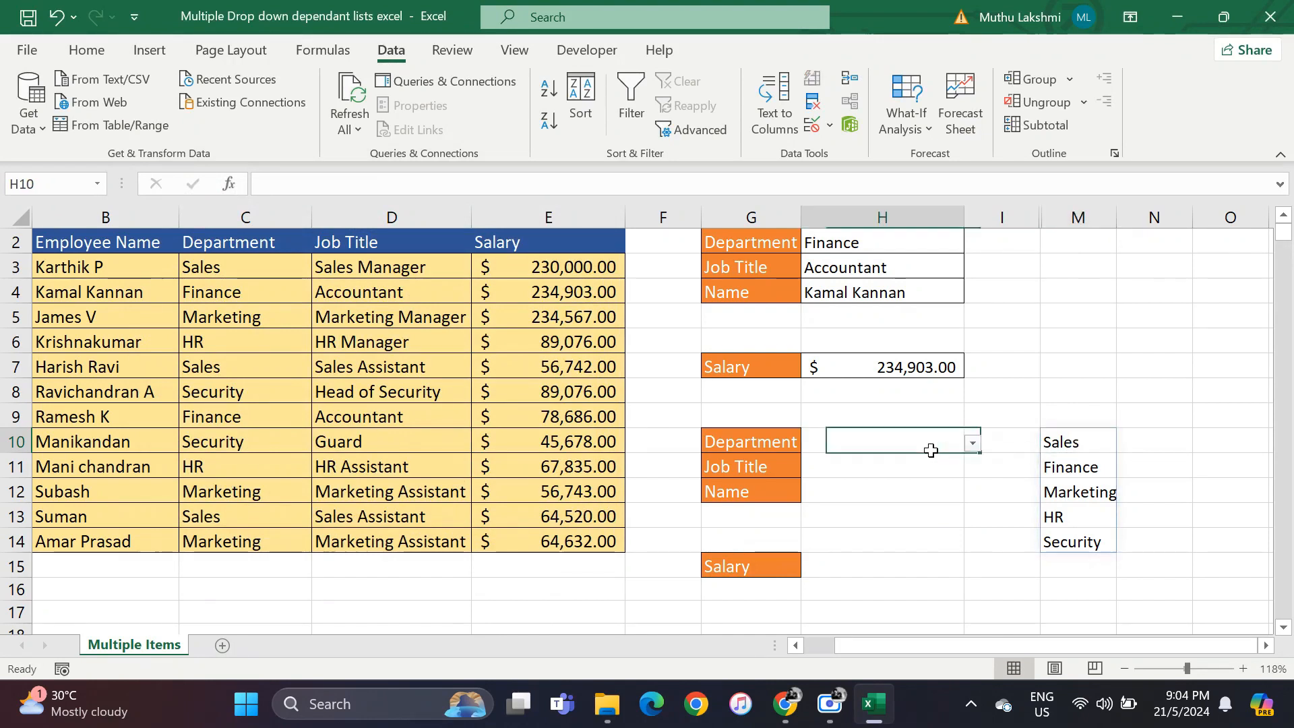
pyautogui.click(979, 444)
pyautogui.click(934, 438)
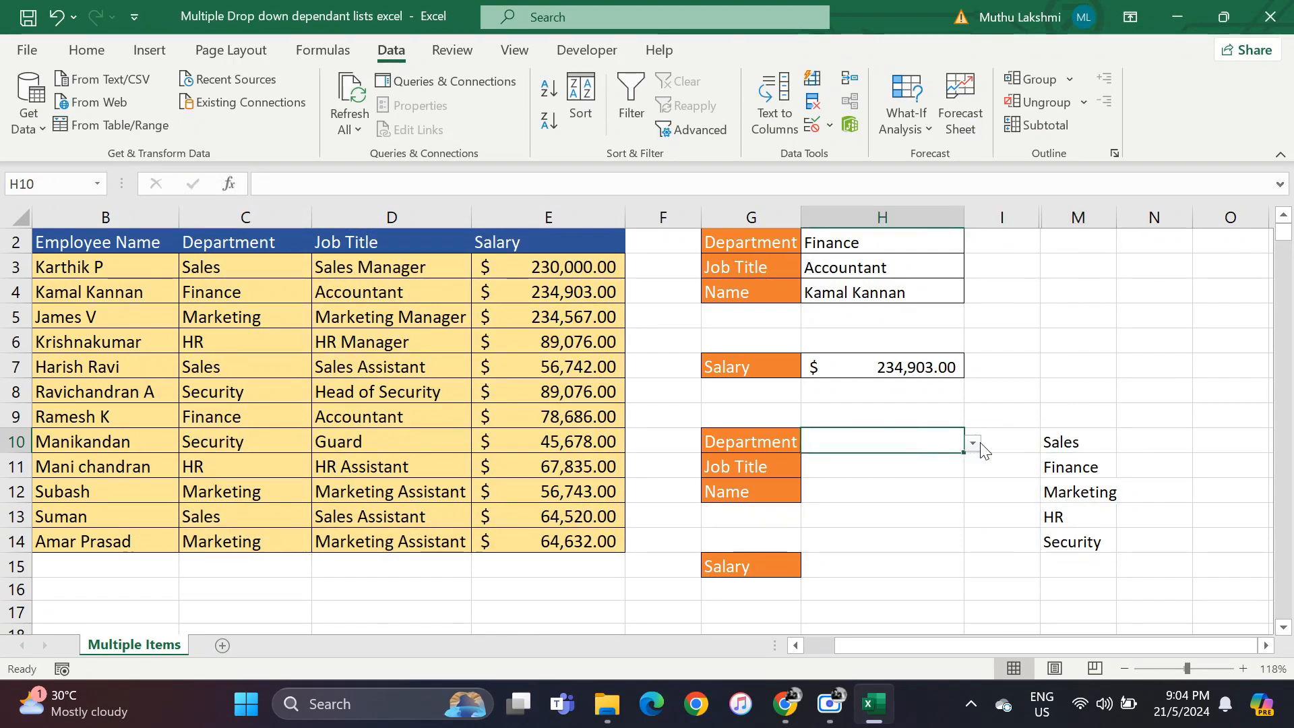
pyautogui.click(973, 444)
pyautogui.click(936, 442)
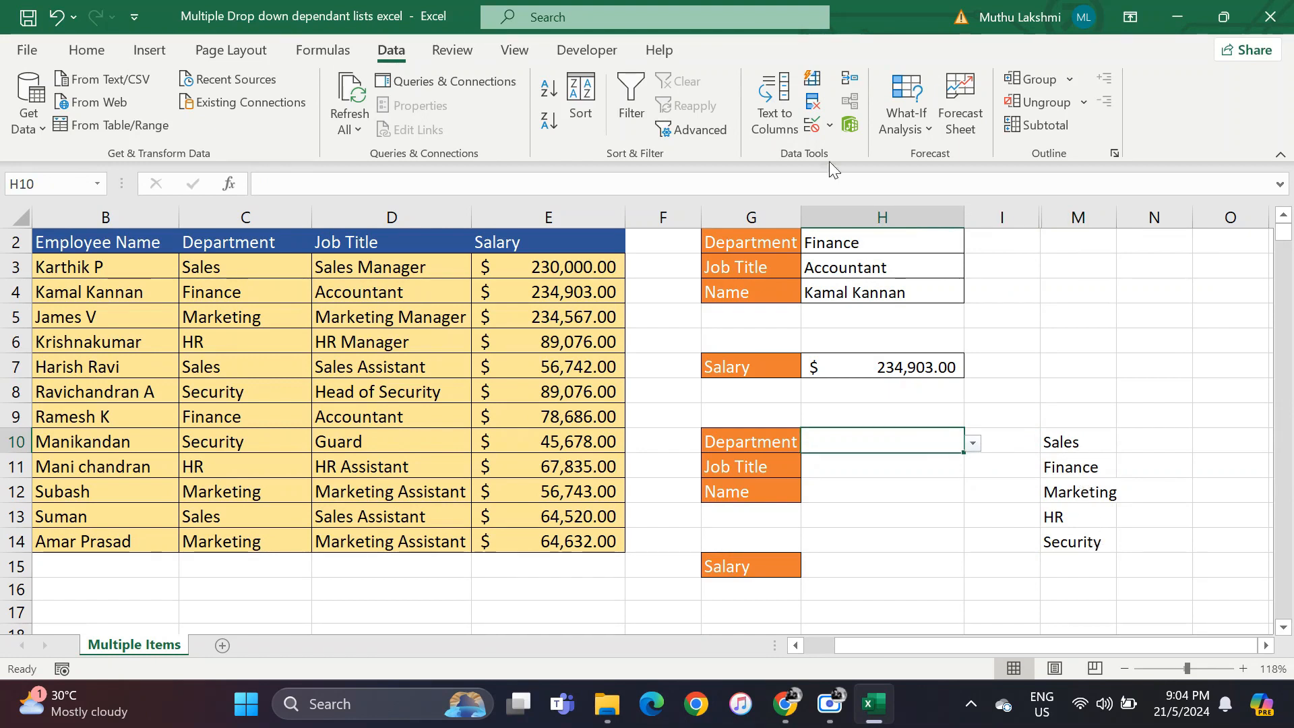
# Change the validation source of H10 to =$M$10# so it covers the whole spilled department list.
pyautogui.click(813, 126)
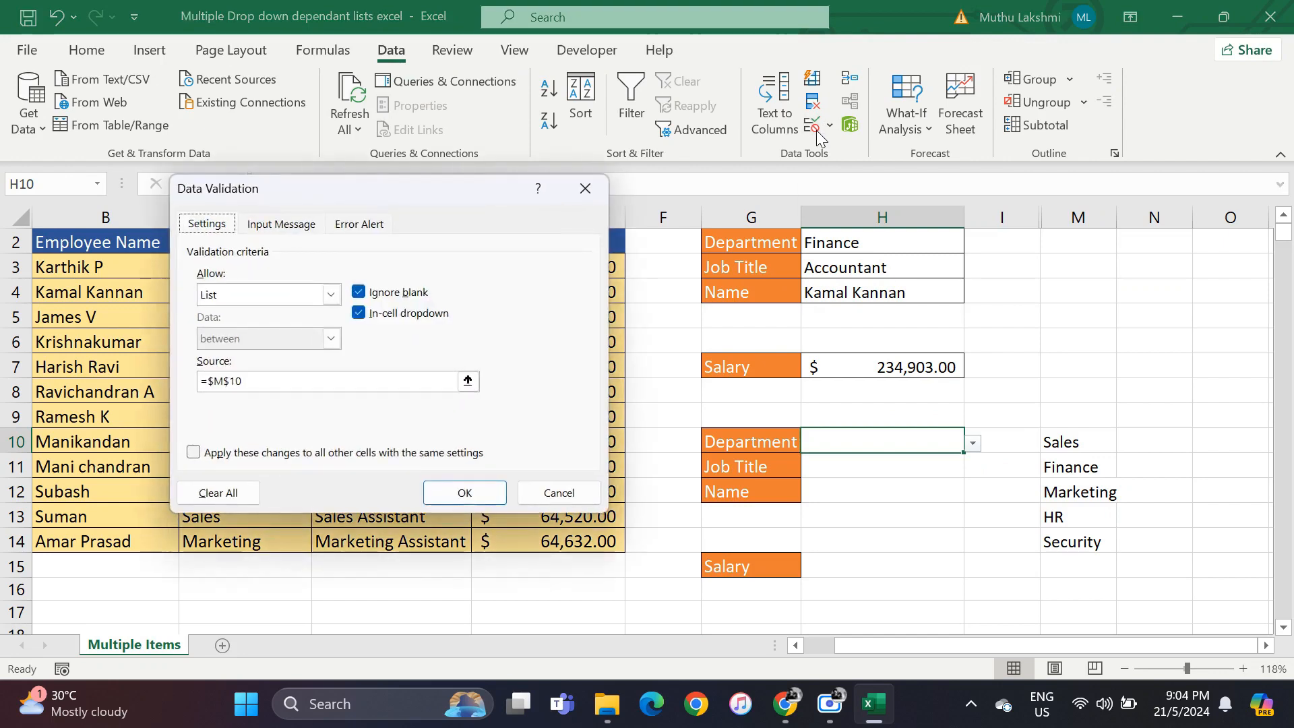
pyautogui.click(321, 377)
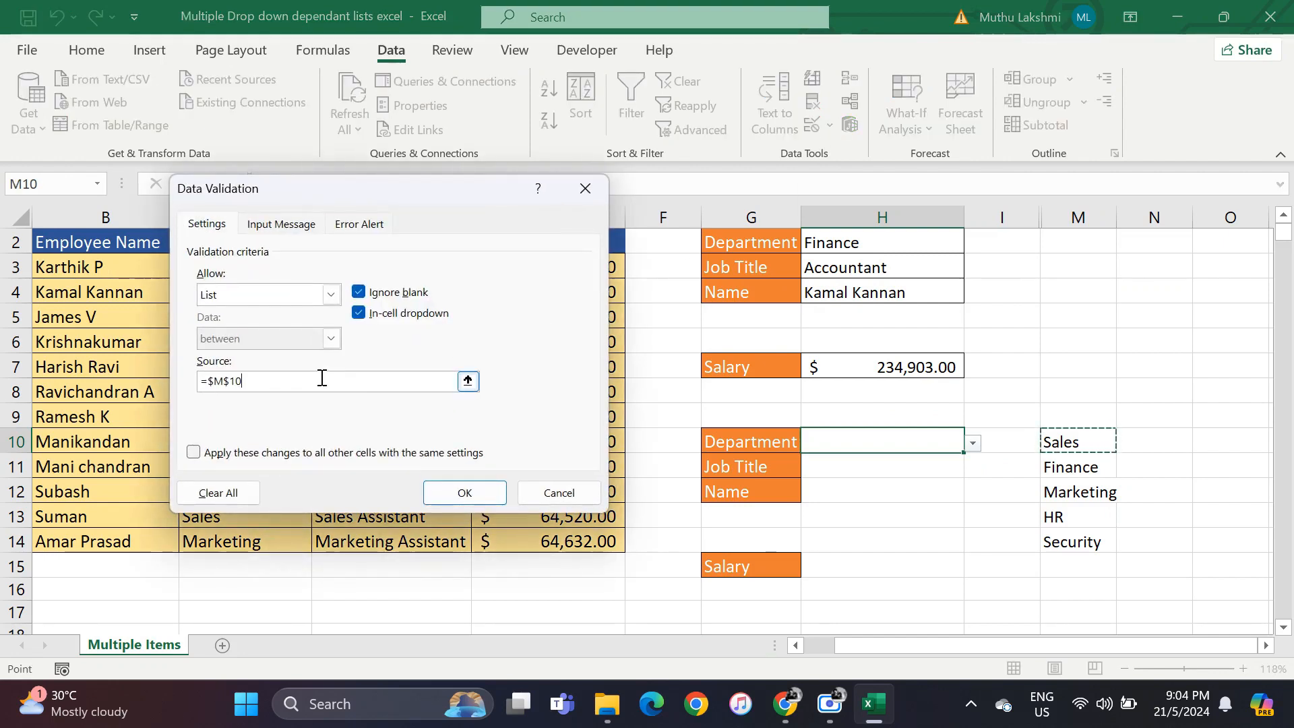
pyautogui.write('#')
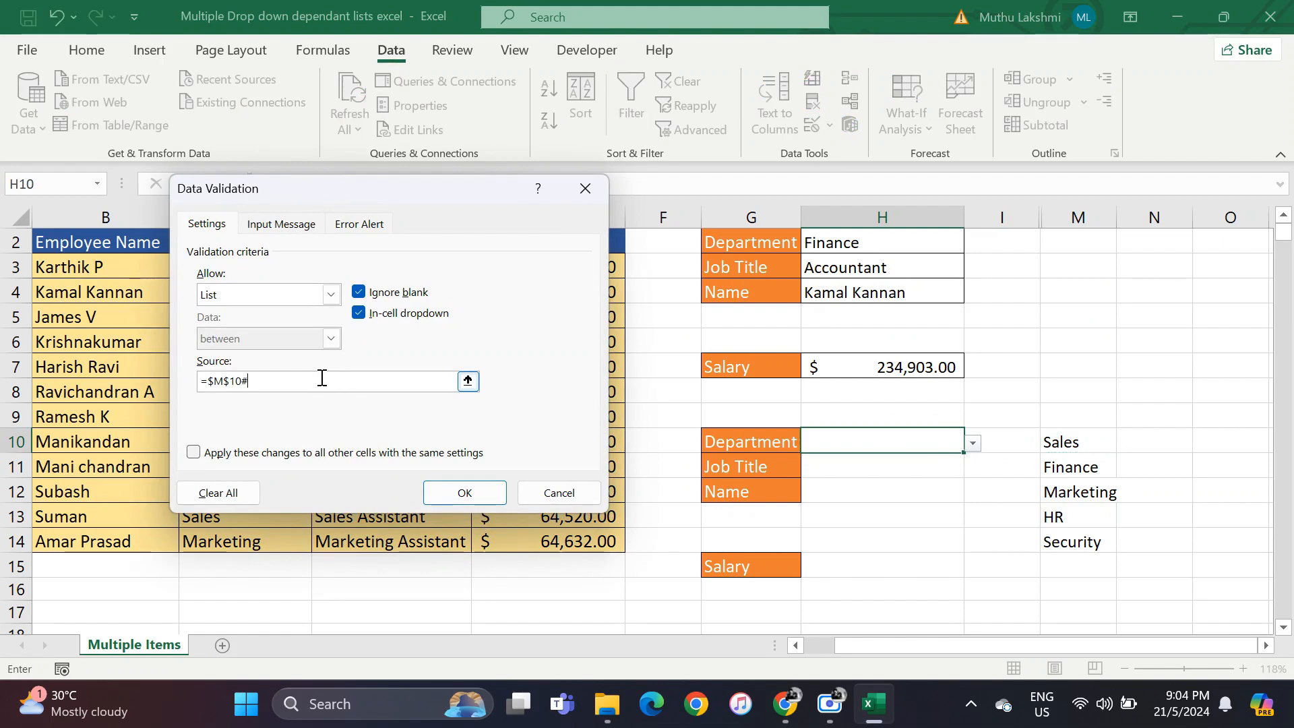
pyautogui.click(472, 495)
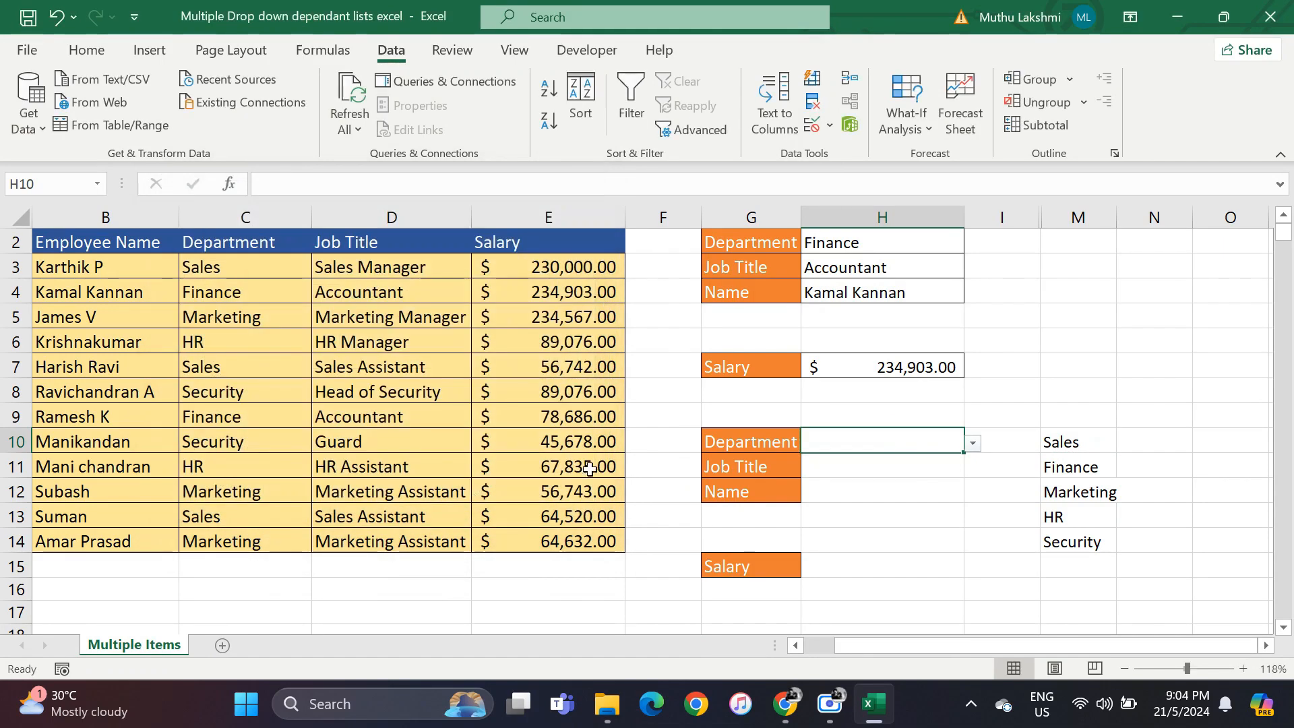
# Review the department choices in H10's drop-down list and choose Sales.
pyautogui.click(971, 444)
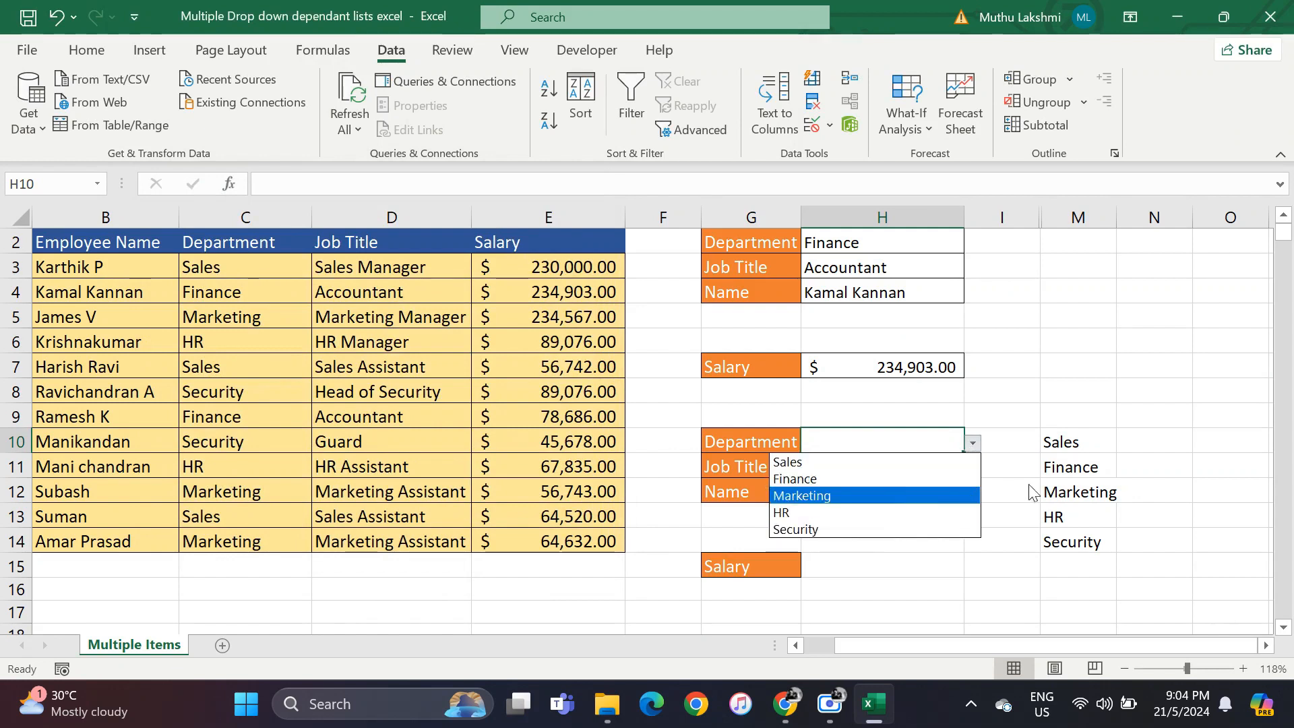
pyautogui.press('Escape')
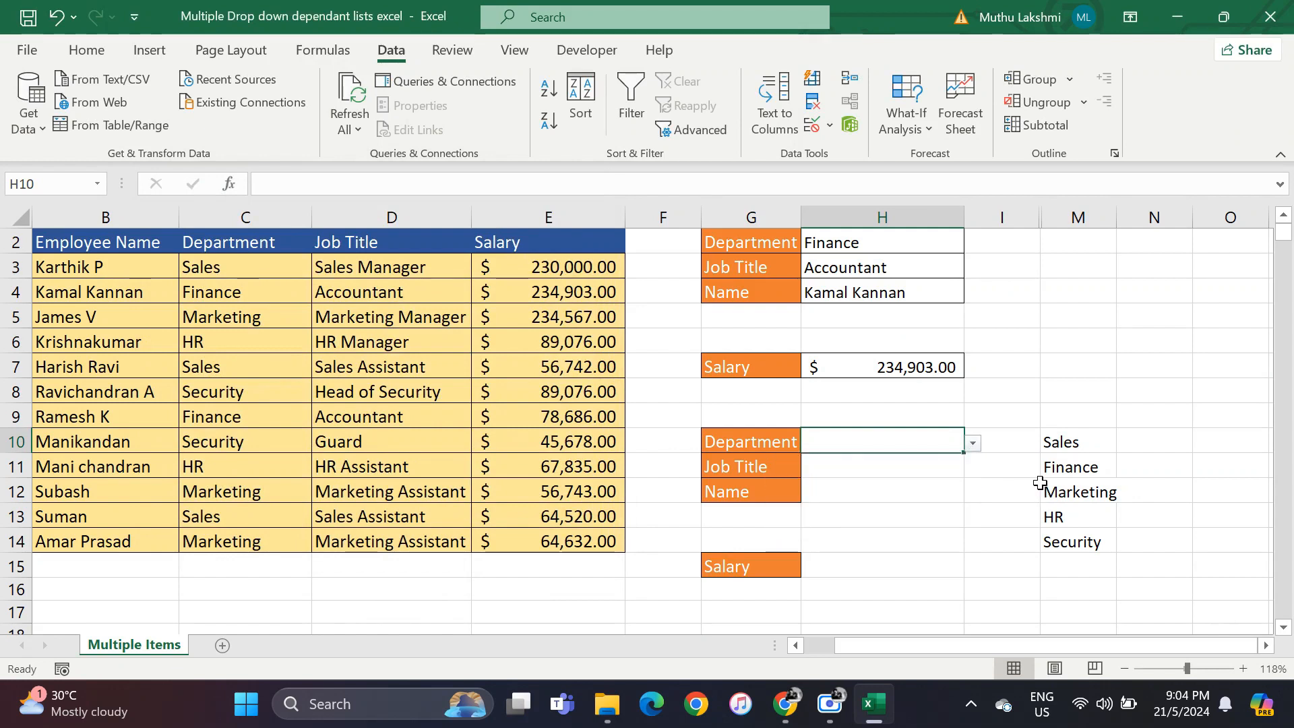
pyautogui.click(974, 443)
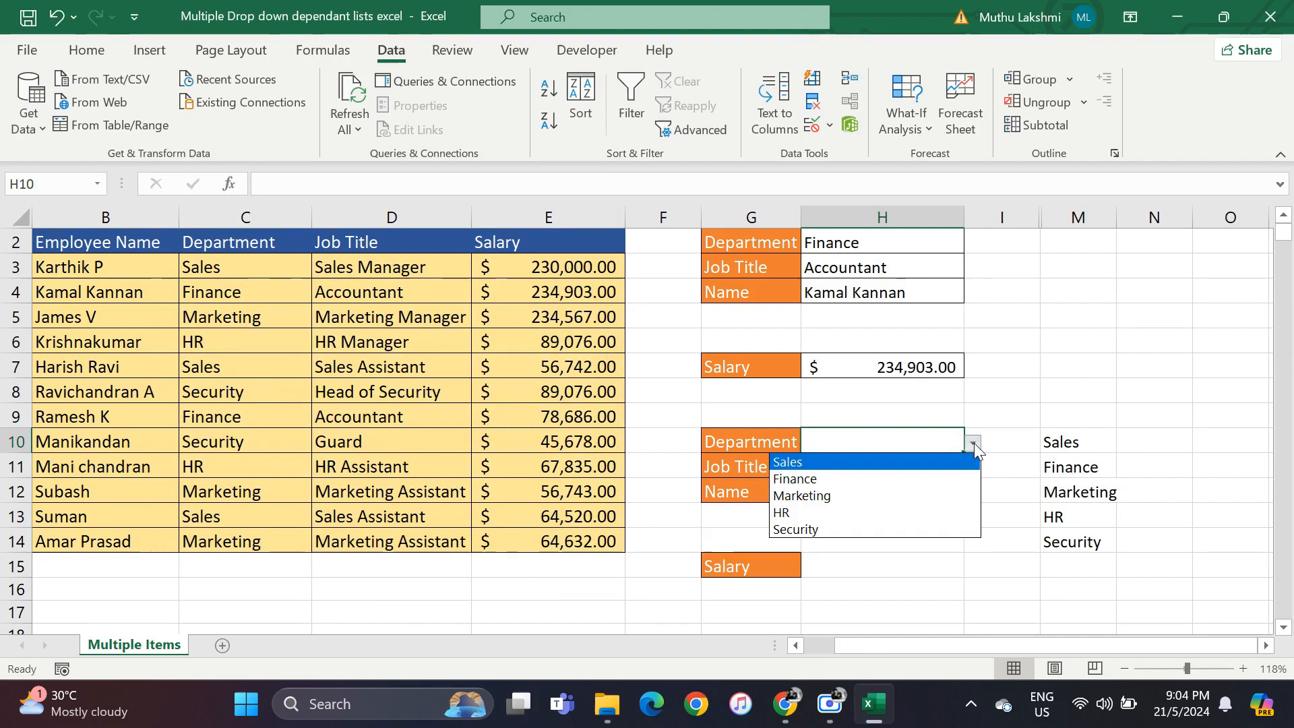
pyautogui.click(869, 465)
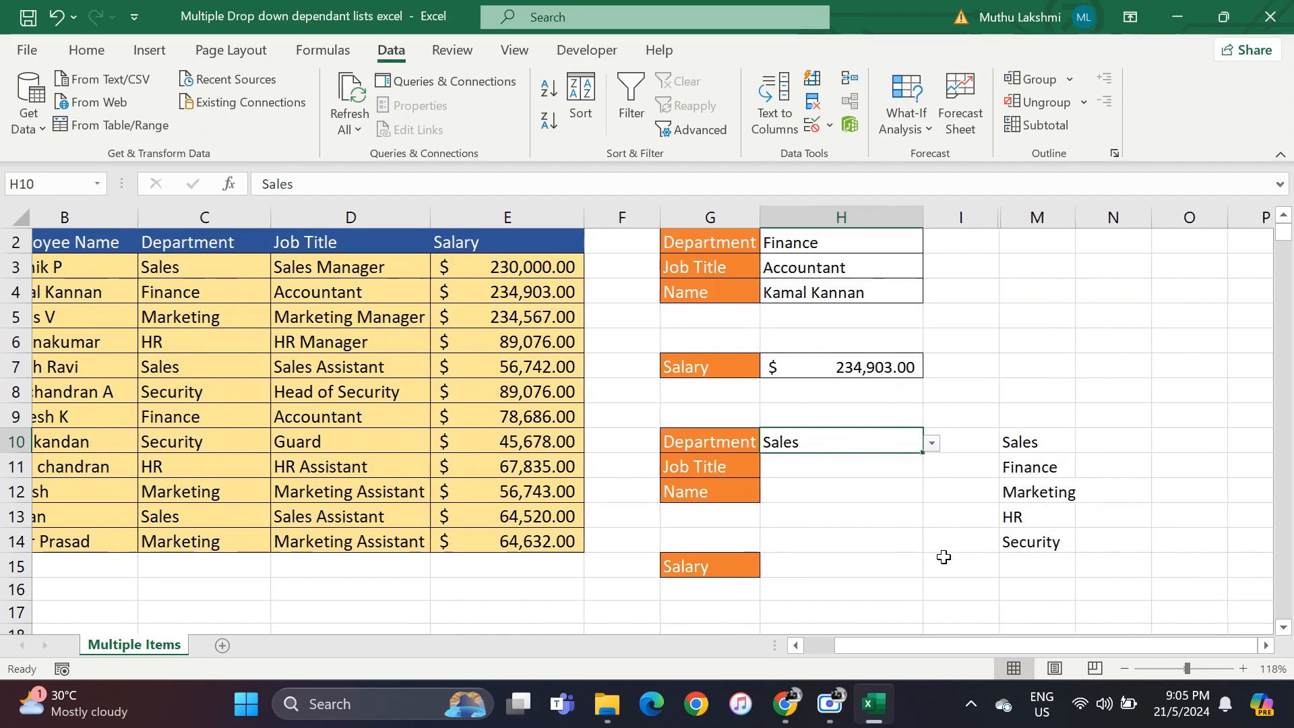
# Enter =UNIQUE(FILTER(D3:D14,C3:C14=H10)) in N10 to list the unique job titles of the department chosen in H10.
pyautogui.click(1168, 439)
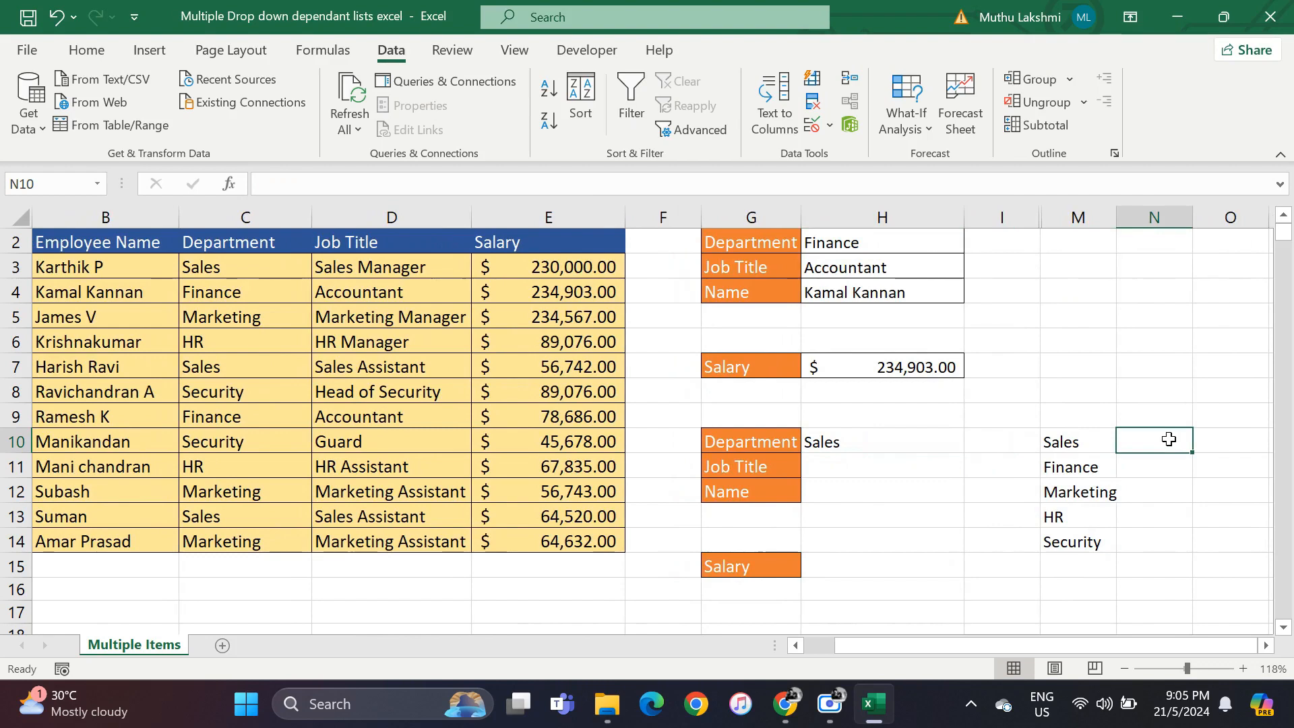
pyautogui.write('=')
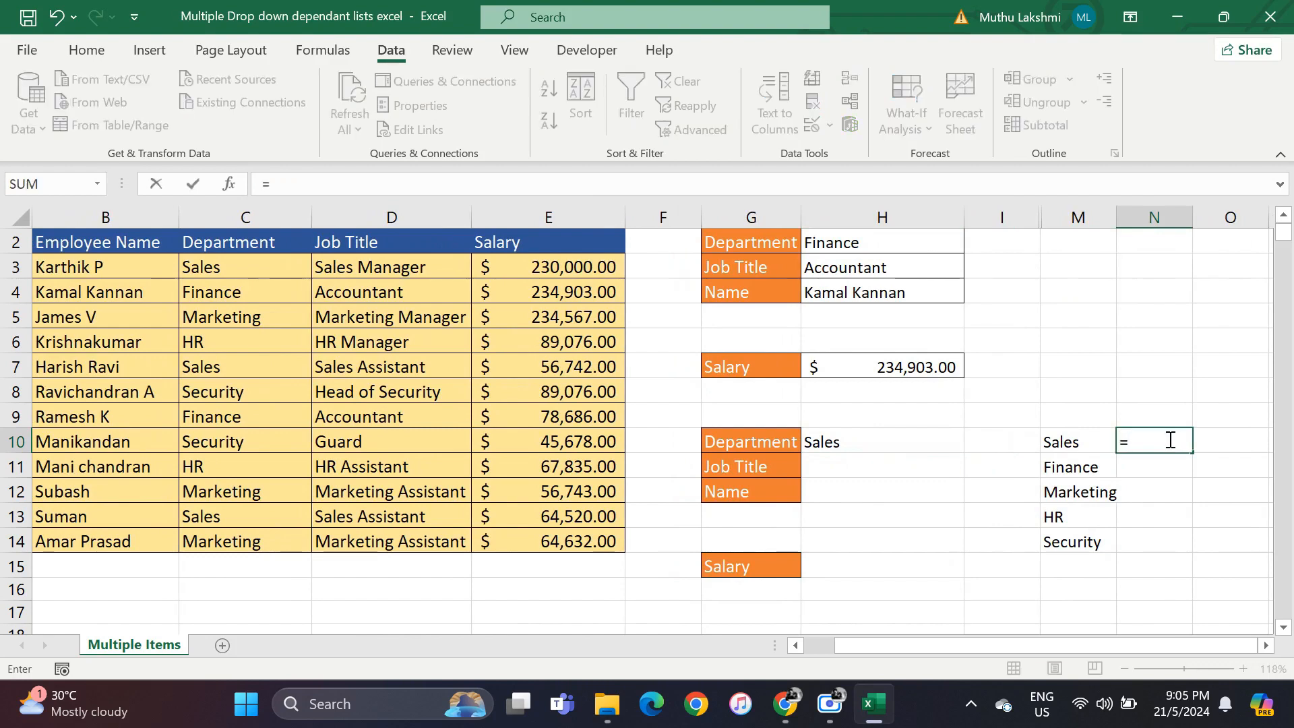
pyautogui.write('uni')
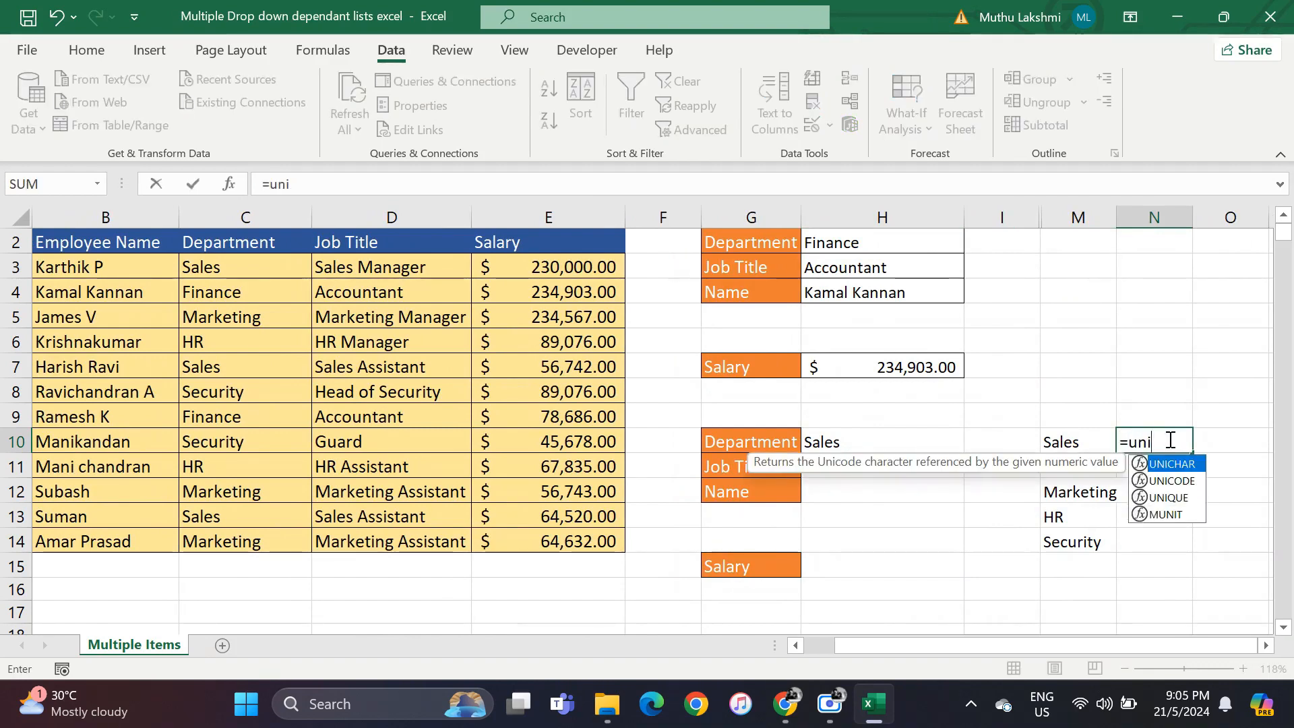
pyautogui.doubleClick(1172, 496)
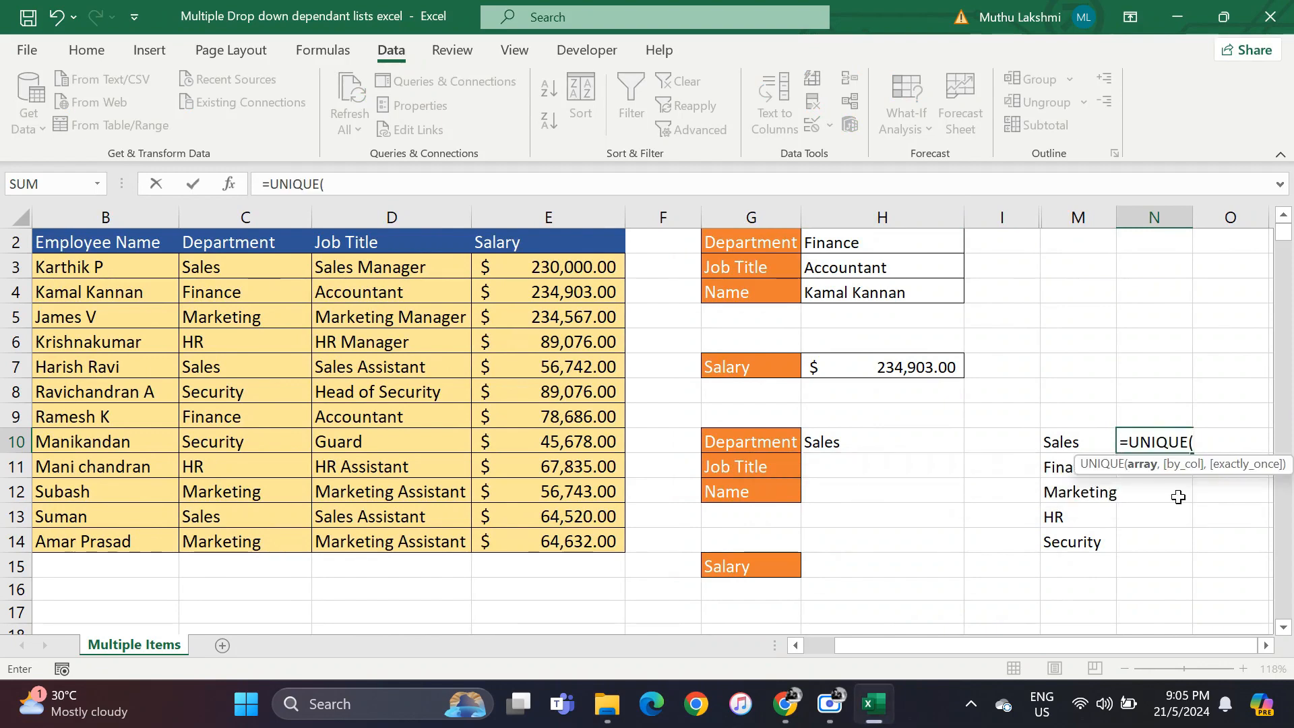
pyautogui.write('filter')
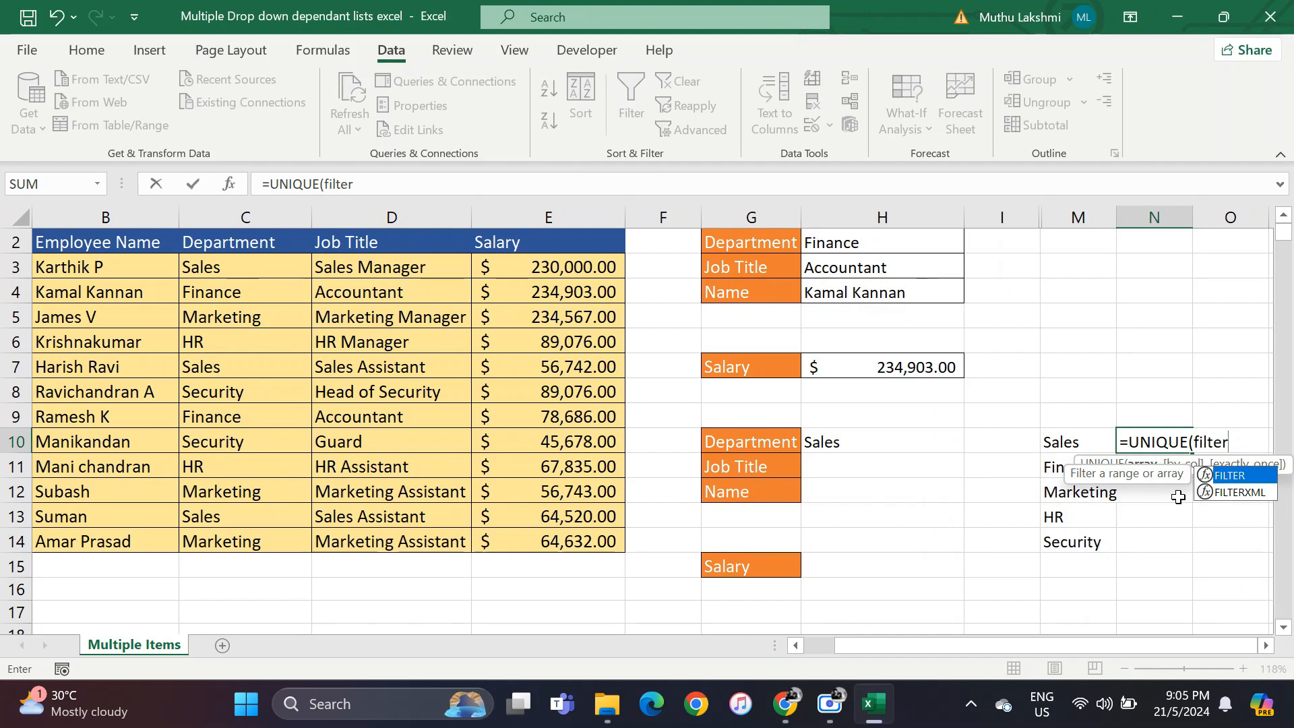
pyautogui.write('(')
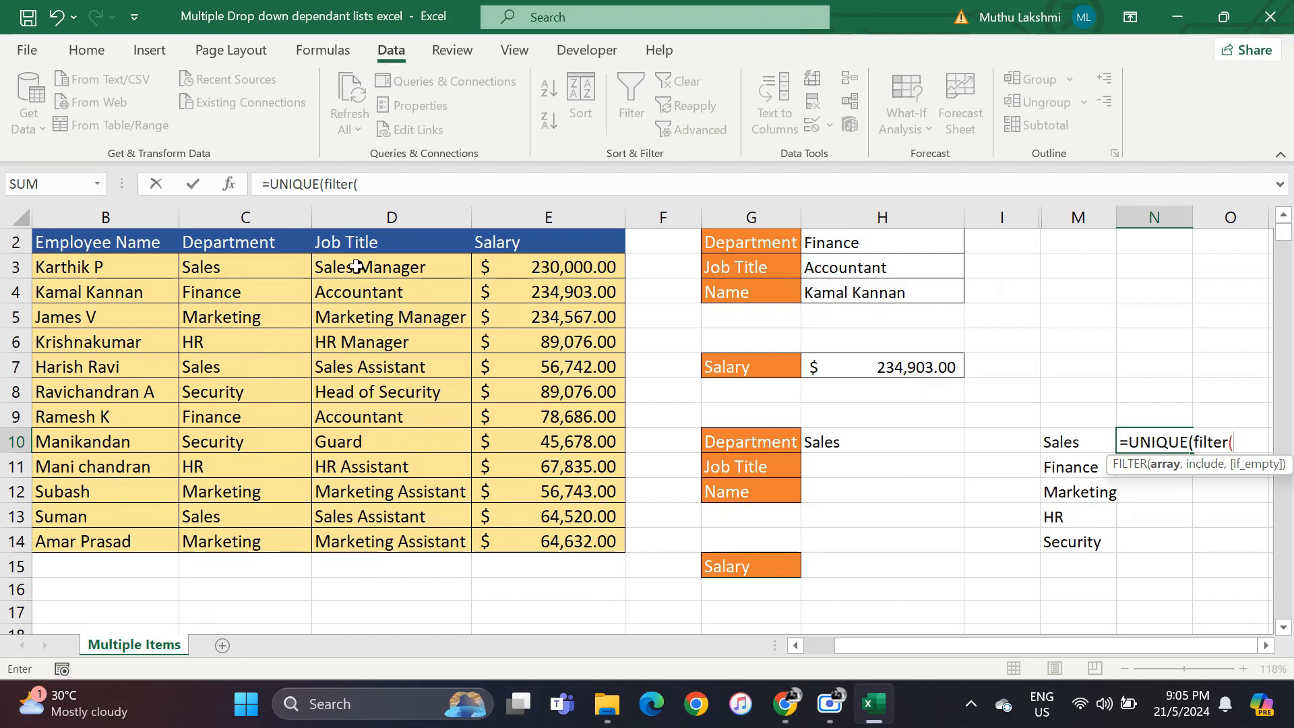
pyautogui.moveTo(356, 267); pyautogui.dragTo(365, 529)
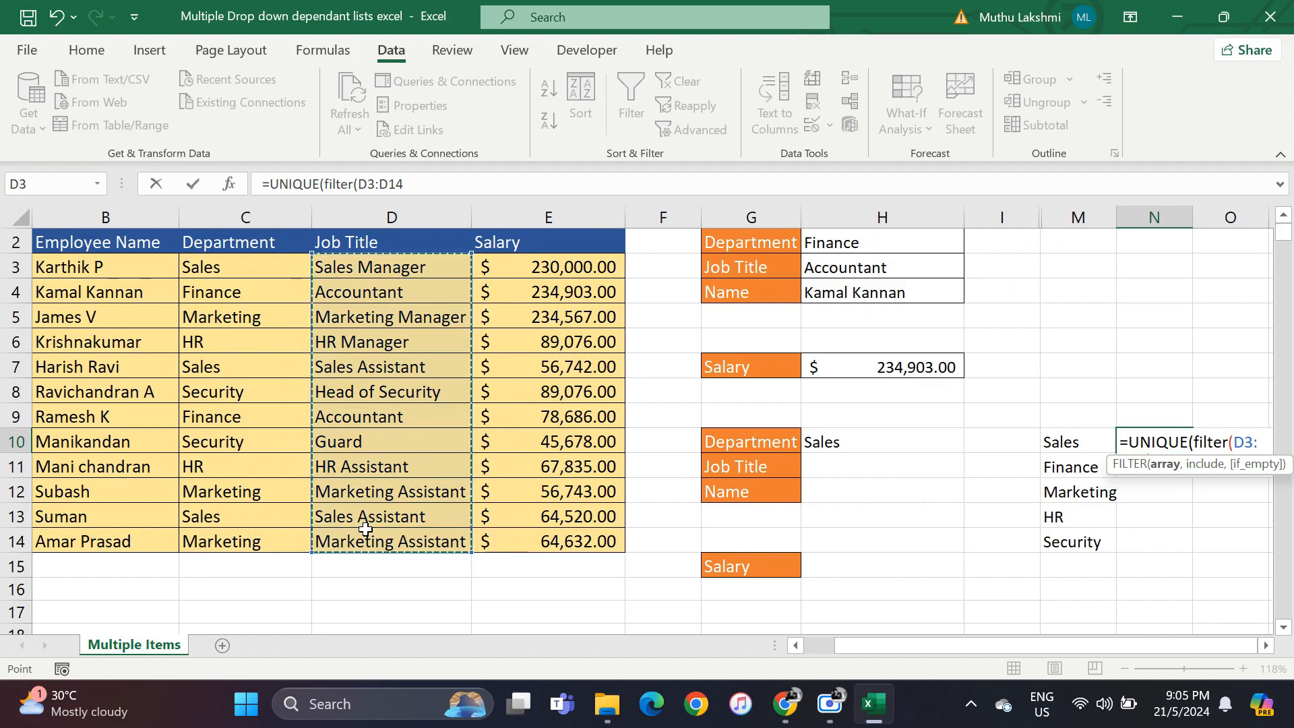
pyautogui.write(',')
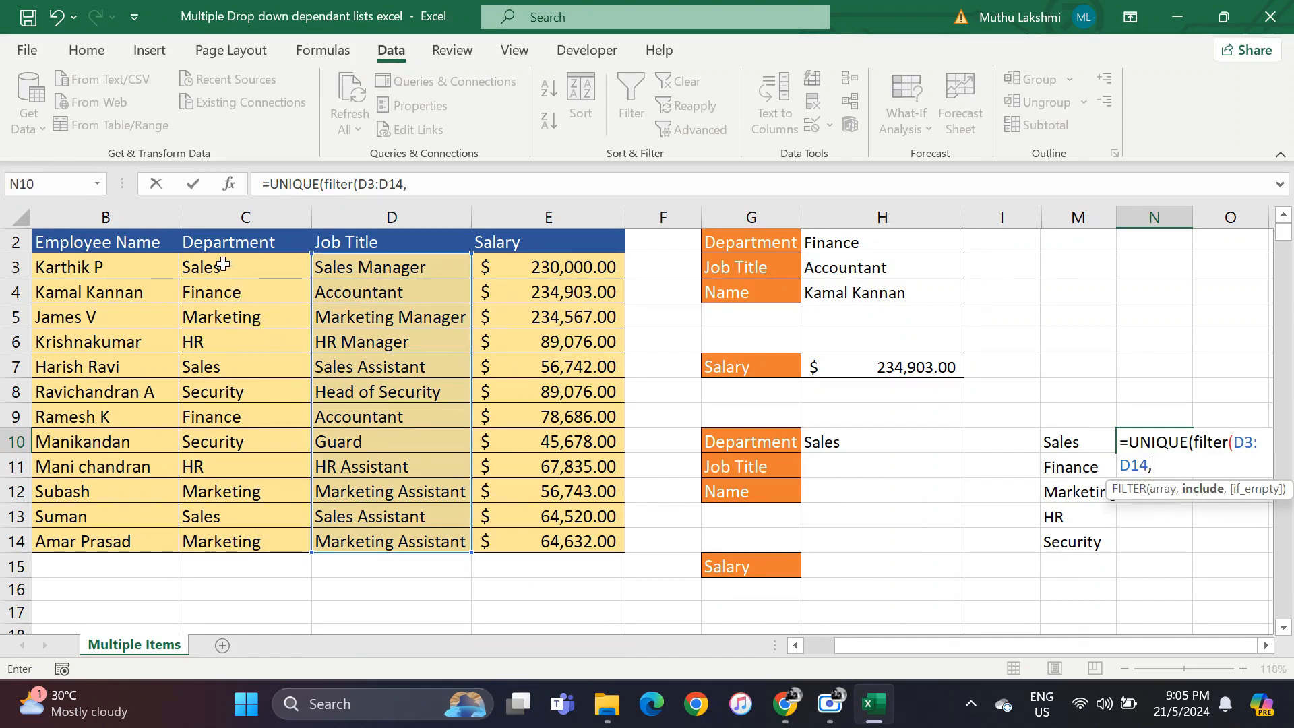
pyautogui.moveTo(222, 260); pyautogui.dragTo(218, 536)
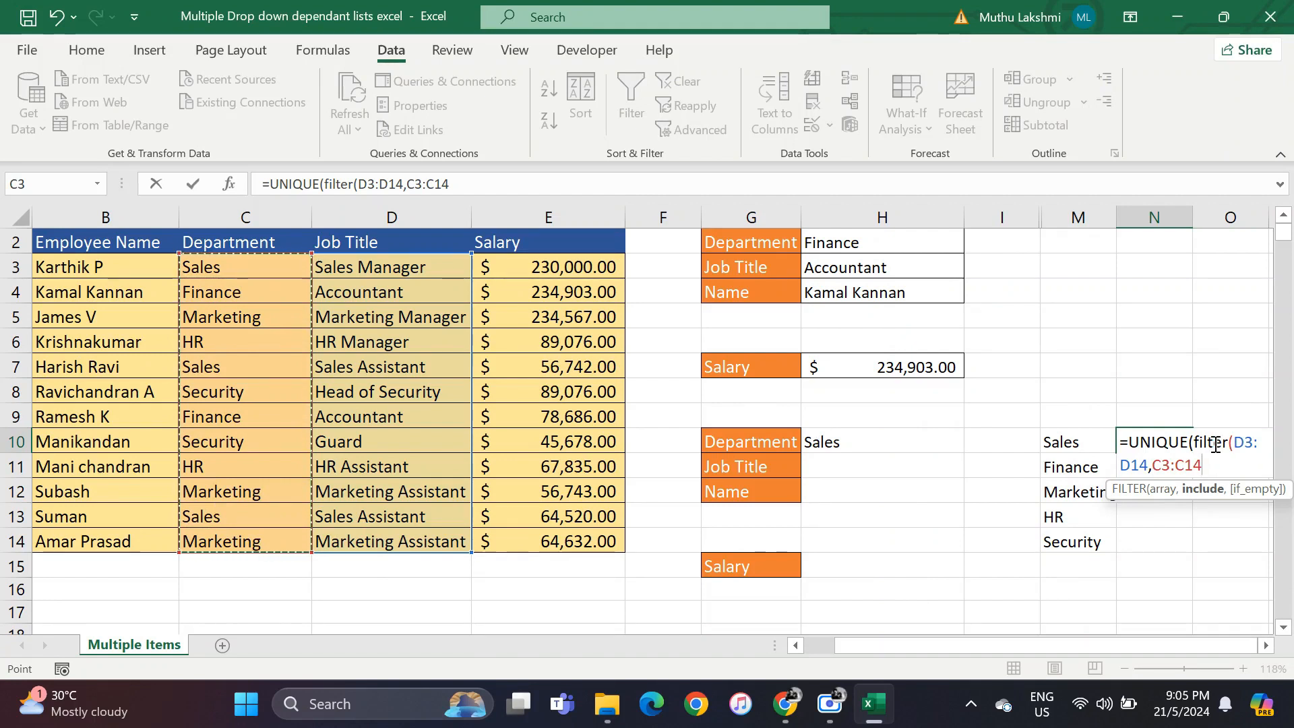
pyautogui.write('=')
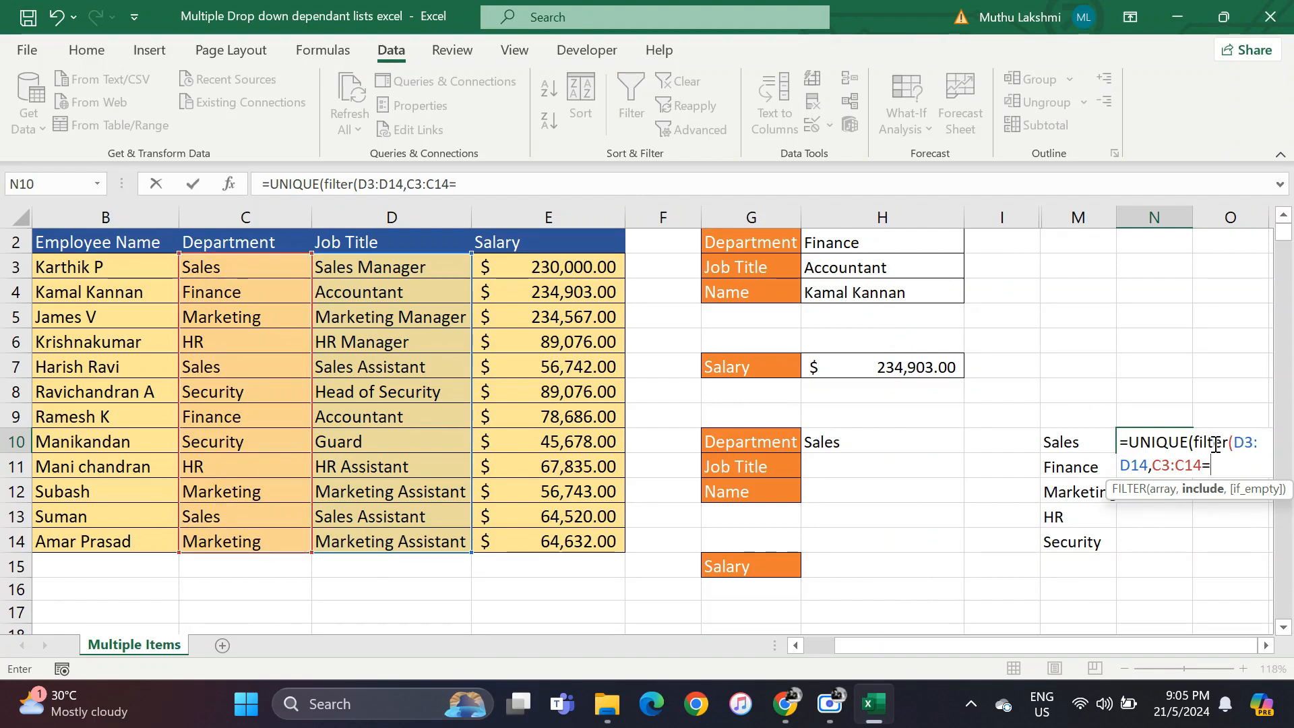
pyautogui.click(891, 444)
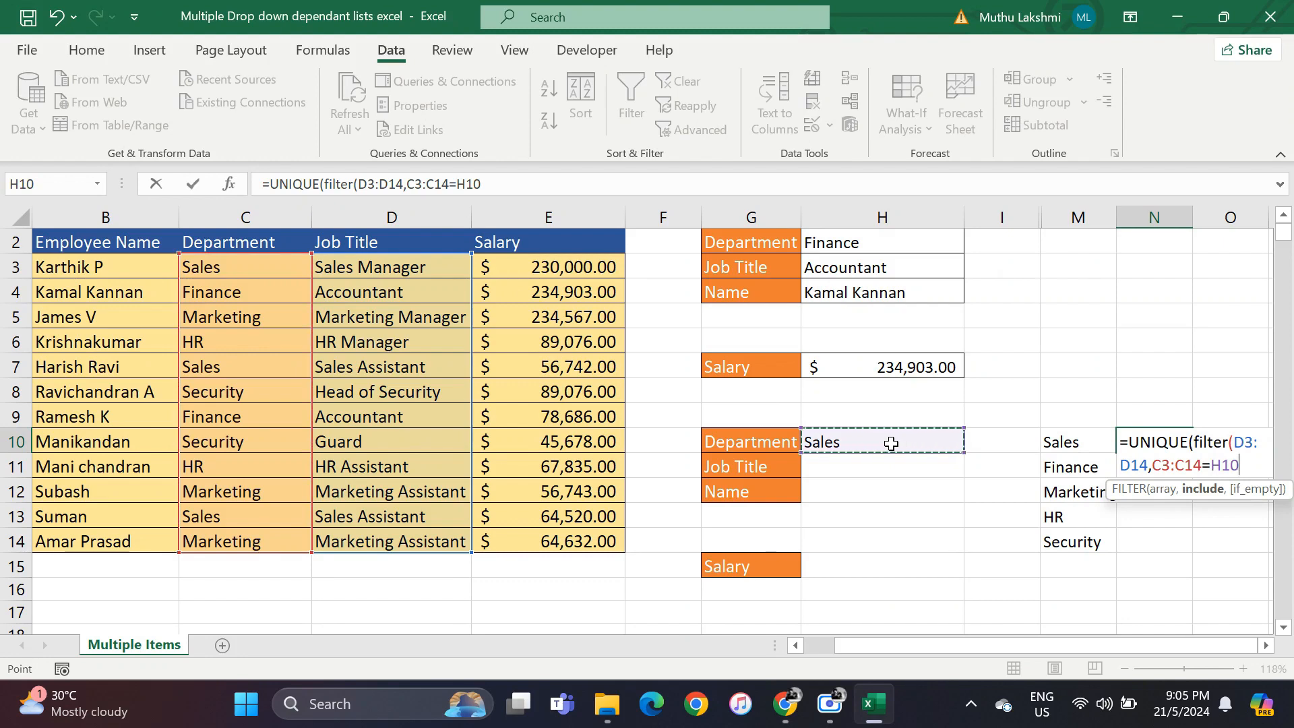
pyautogui.write(')')
pyautogui.press('Return')
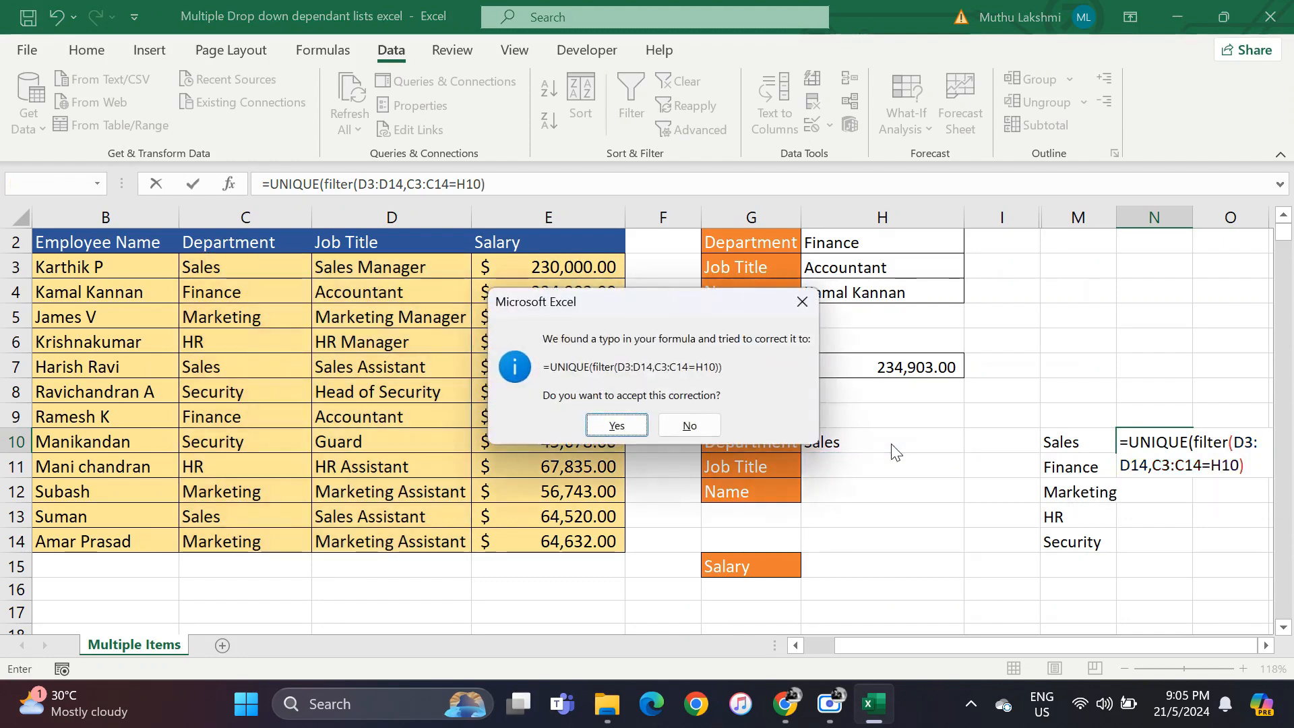
pyautogui.press('Return')
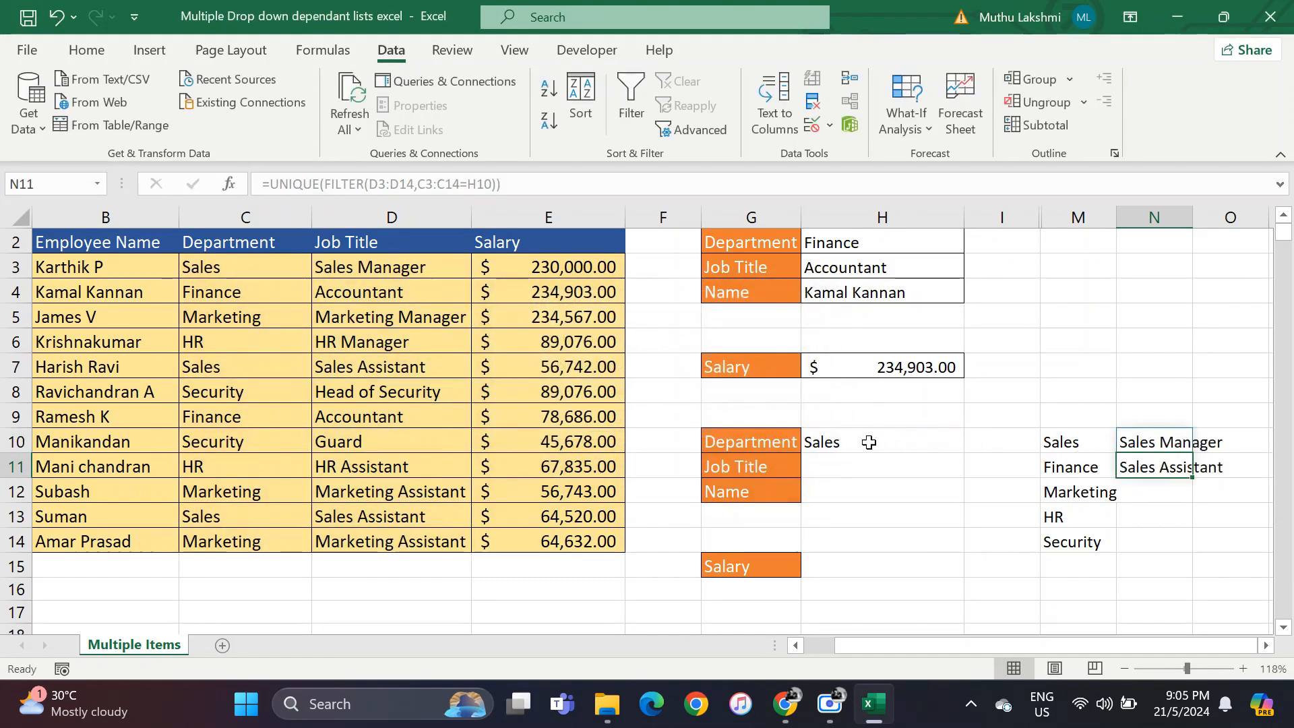
# Test the job title list at N10 by switching the department in H10 to Finance and to Marketing.
pyautogui.click(870, 442)
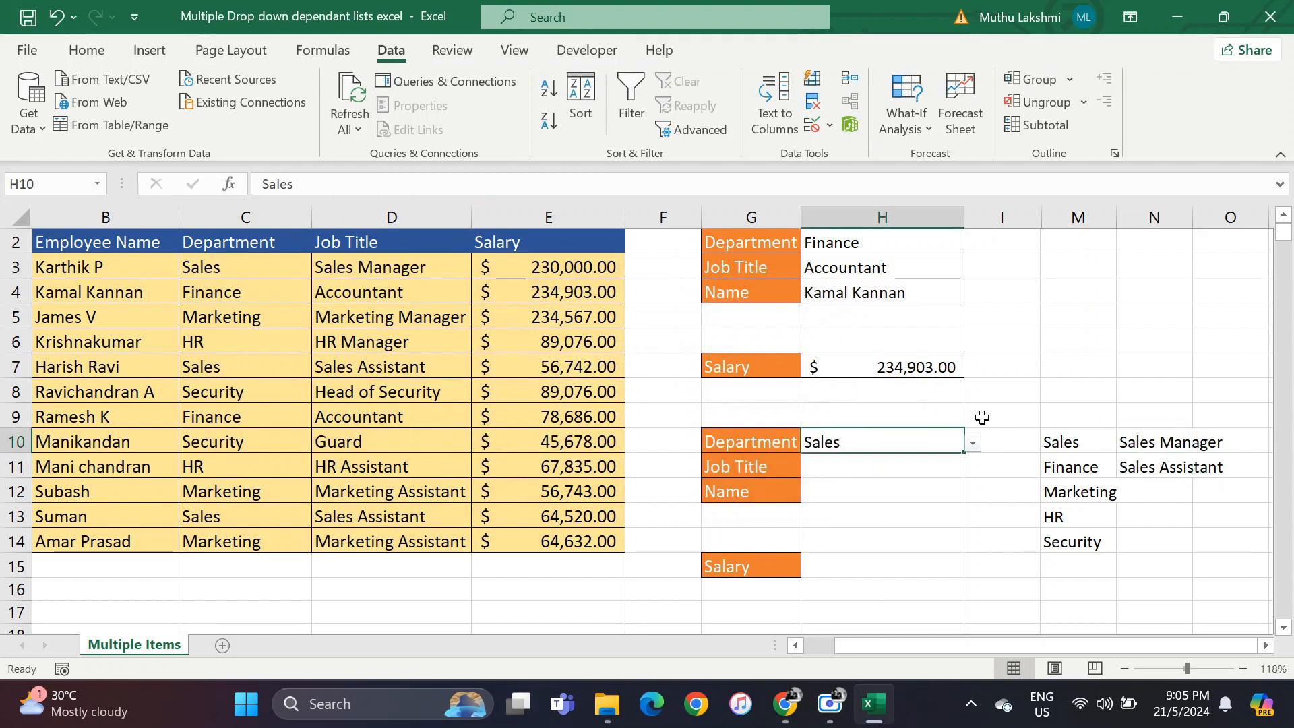
pyautogui.click(974, 445)
pyautogui.click(891, 476)
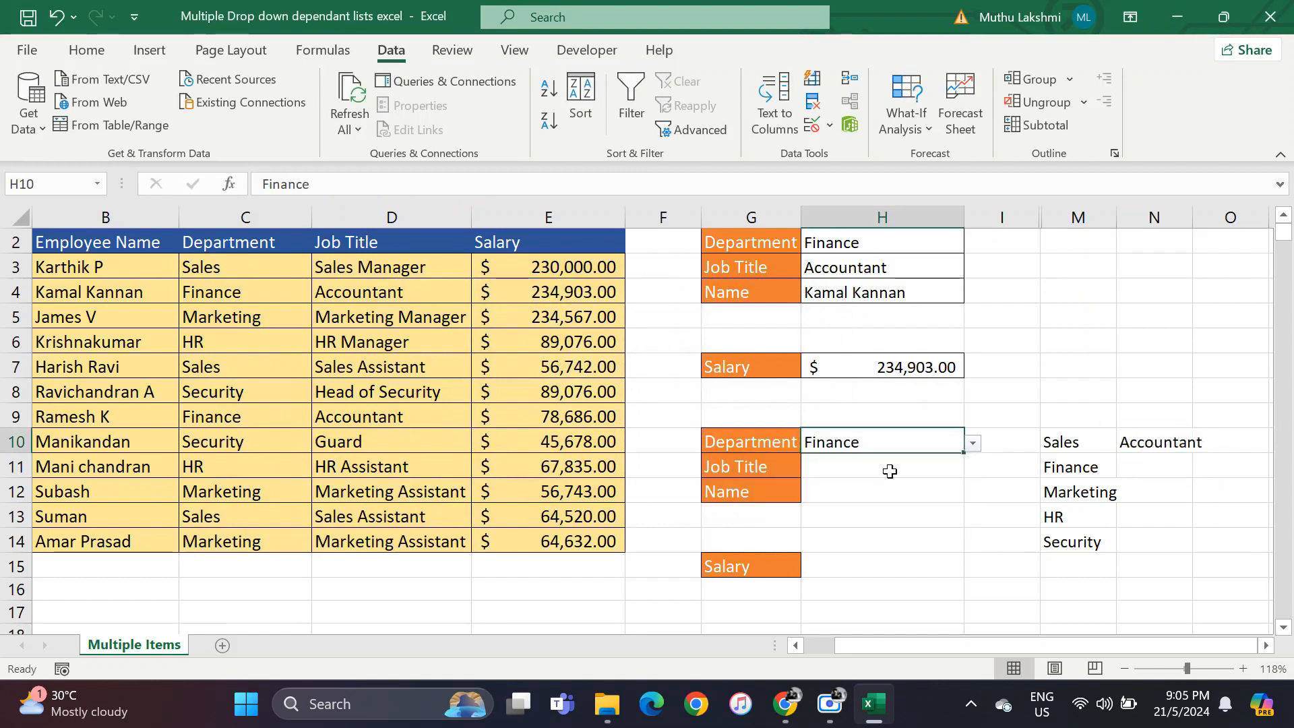
pyautogui.click(974, 444)
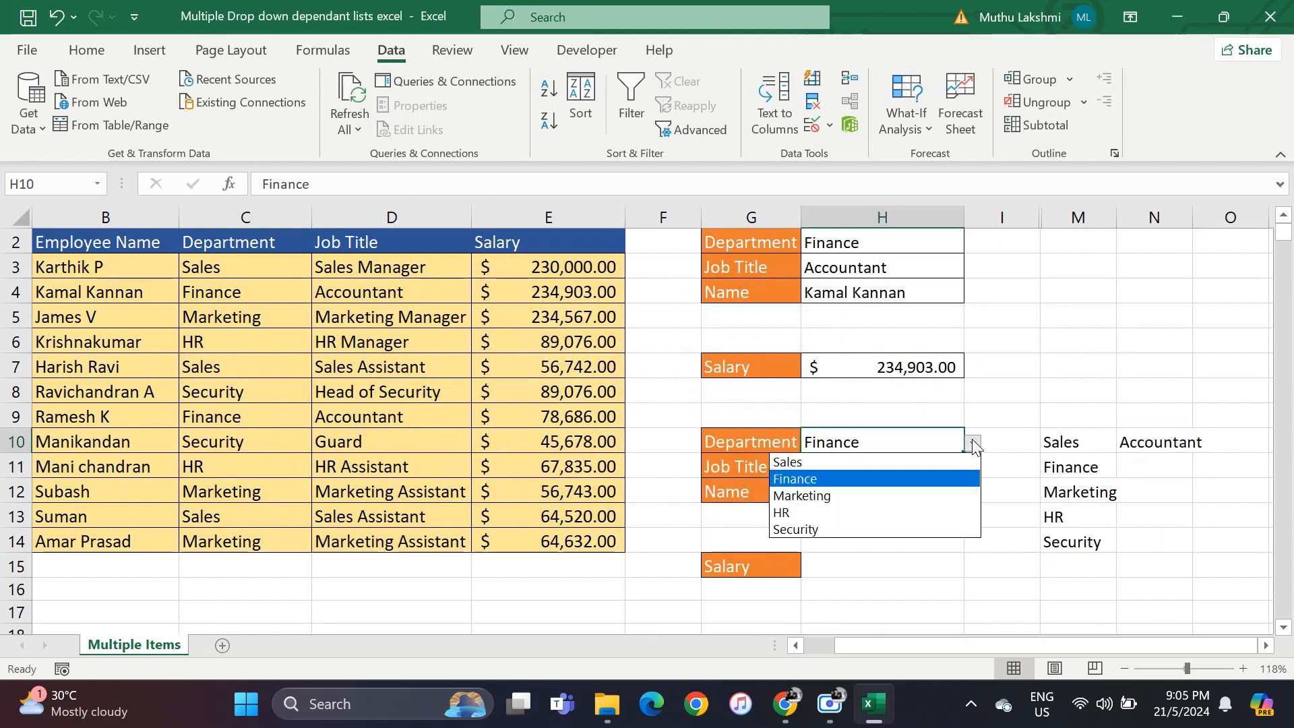
pyautogui.click(902, 492)
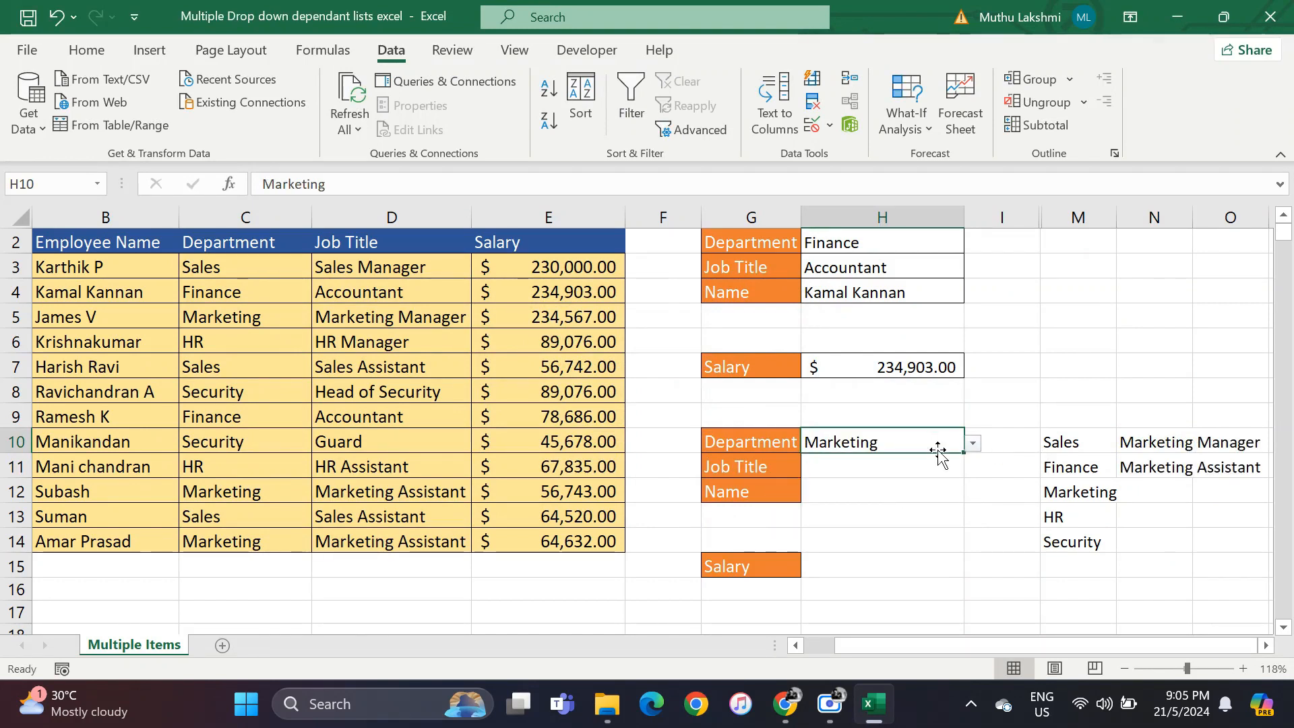
# Add list data validation to the Job Title cell H11 with =$N$10# as its source.
pyautogui.click(908, 462)
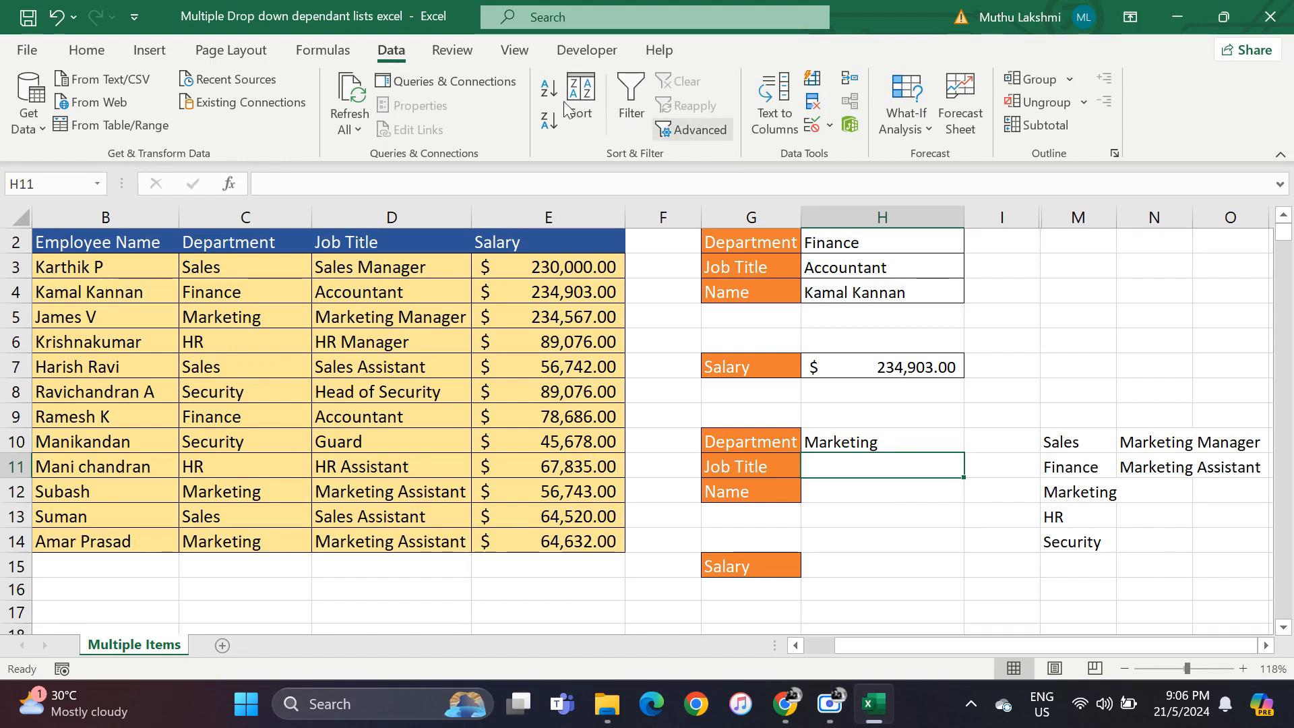
pyautogui.click(823, 128)
pyautogui.click(330, 294)
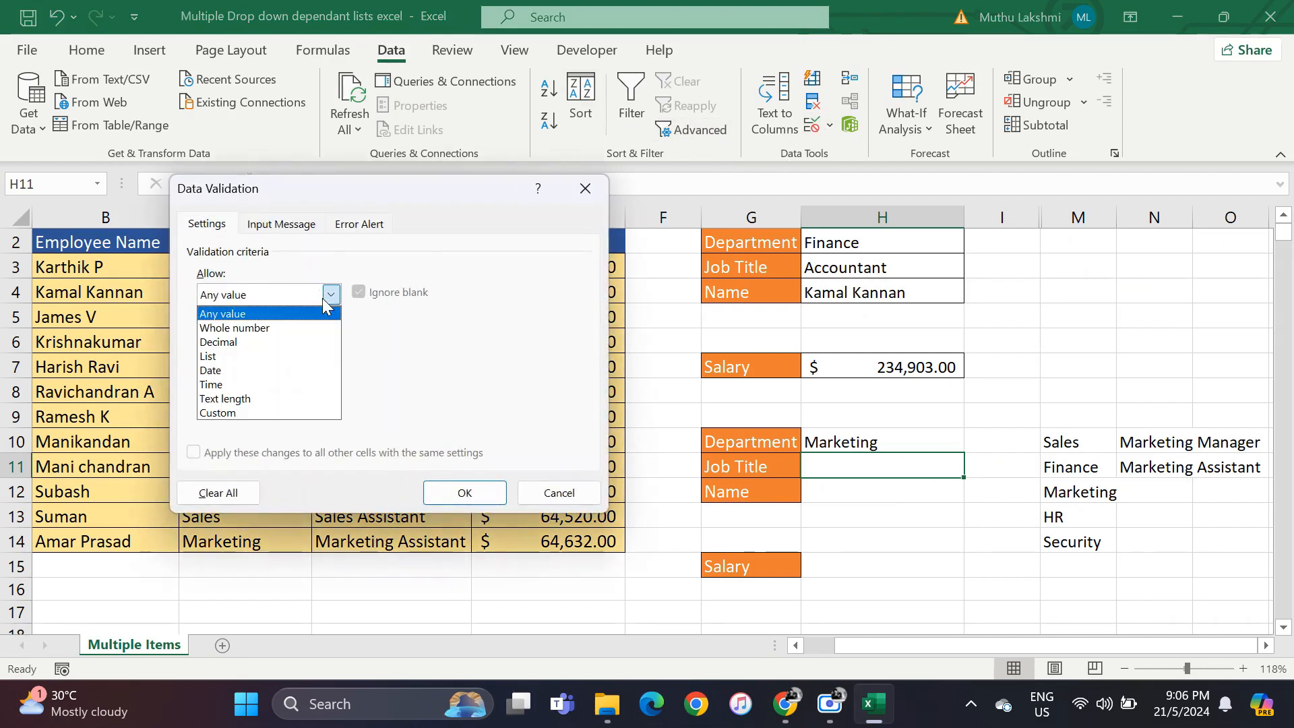
pyautogui.click(244, 365)
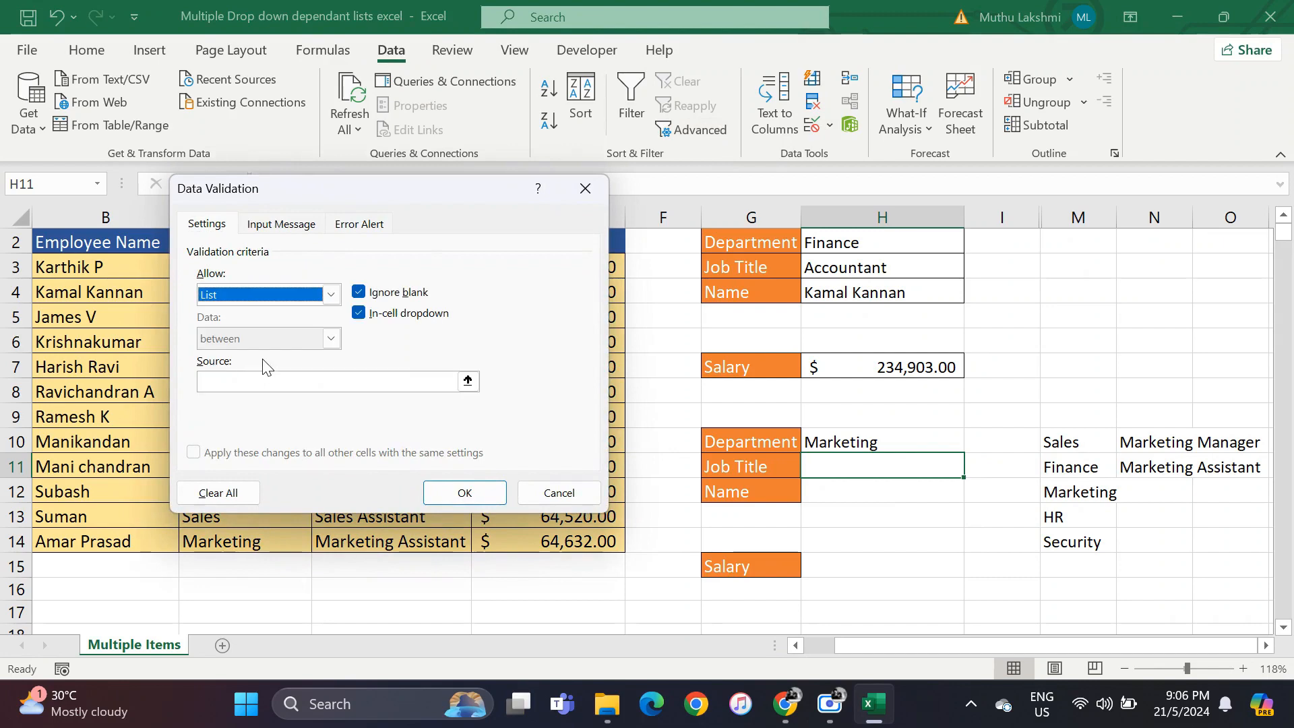
pyautogui.click(467, 381)
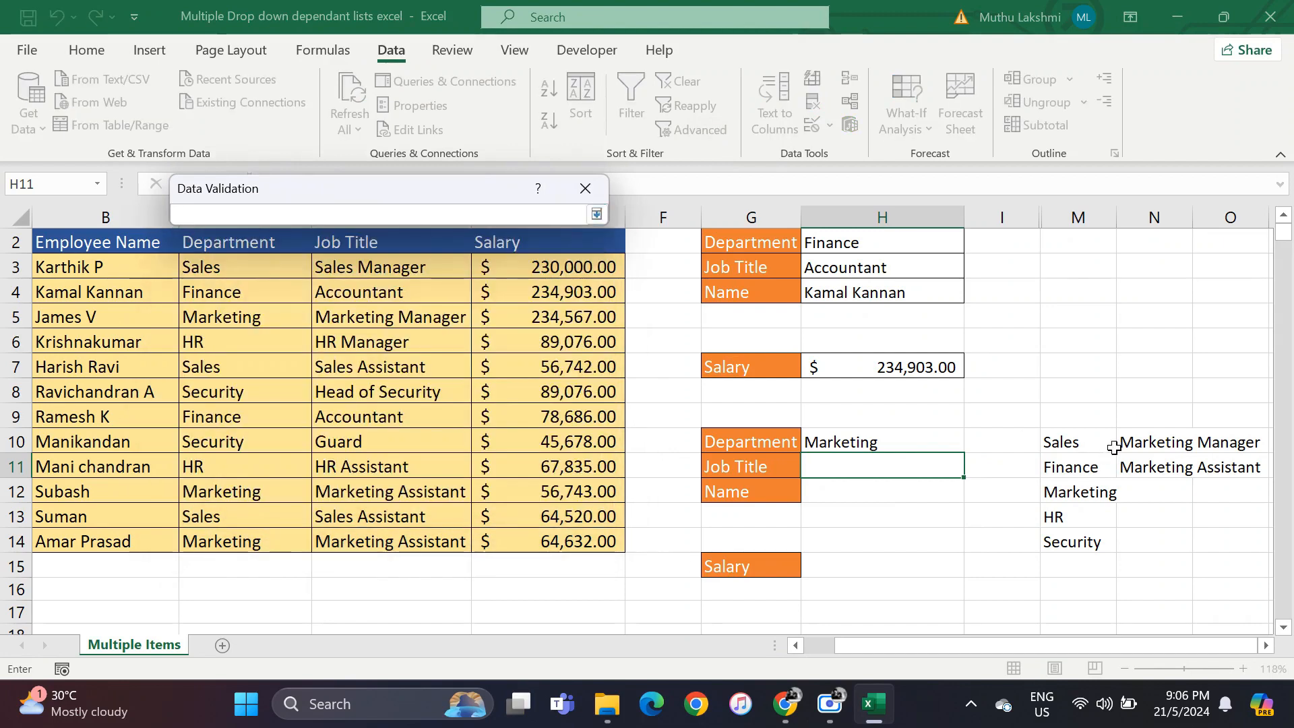
pyautogui.click(1144, 441)
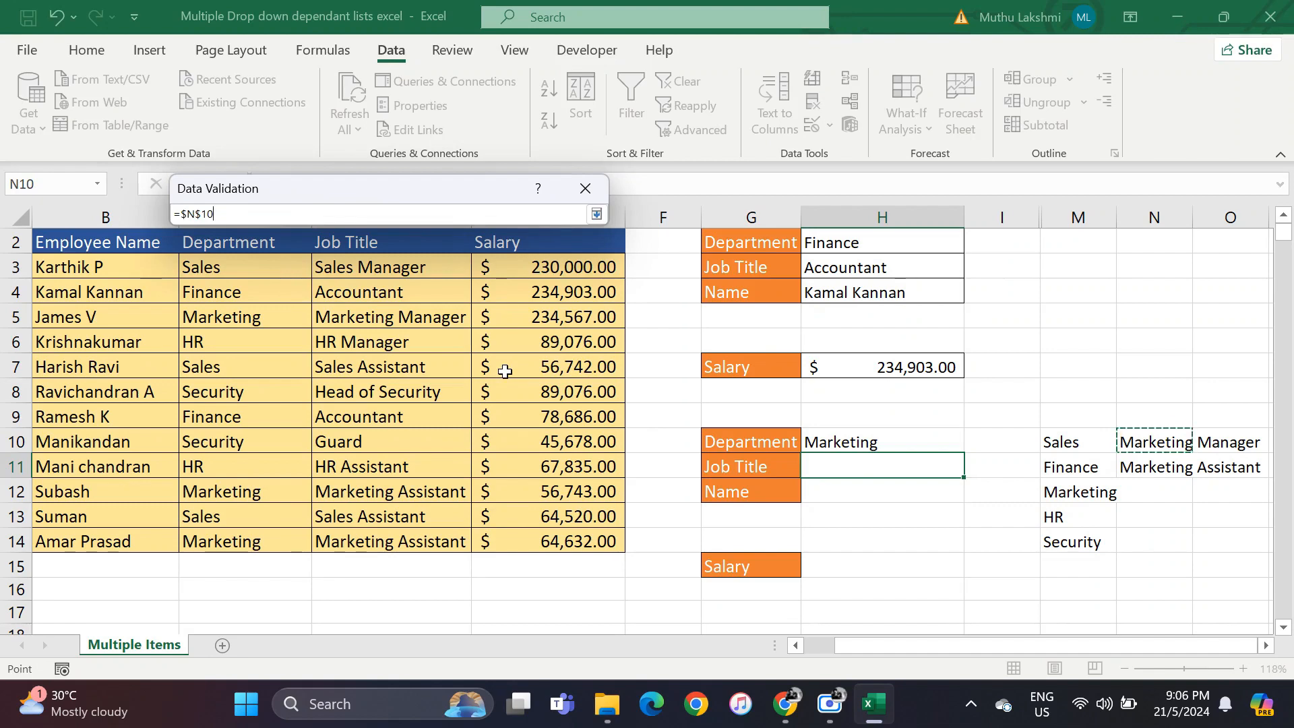
pyautogui.write('#')
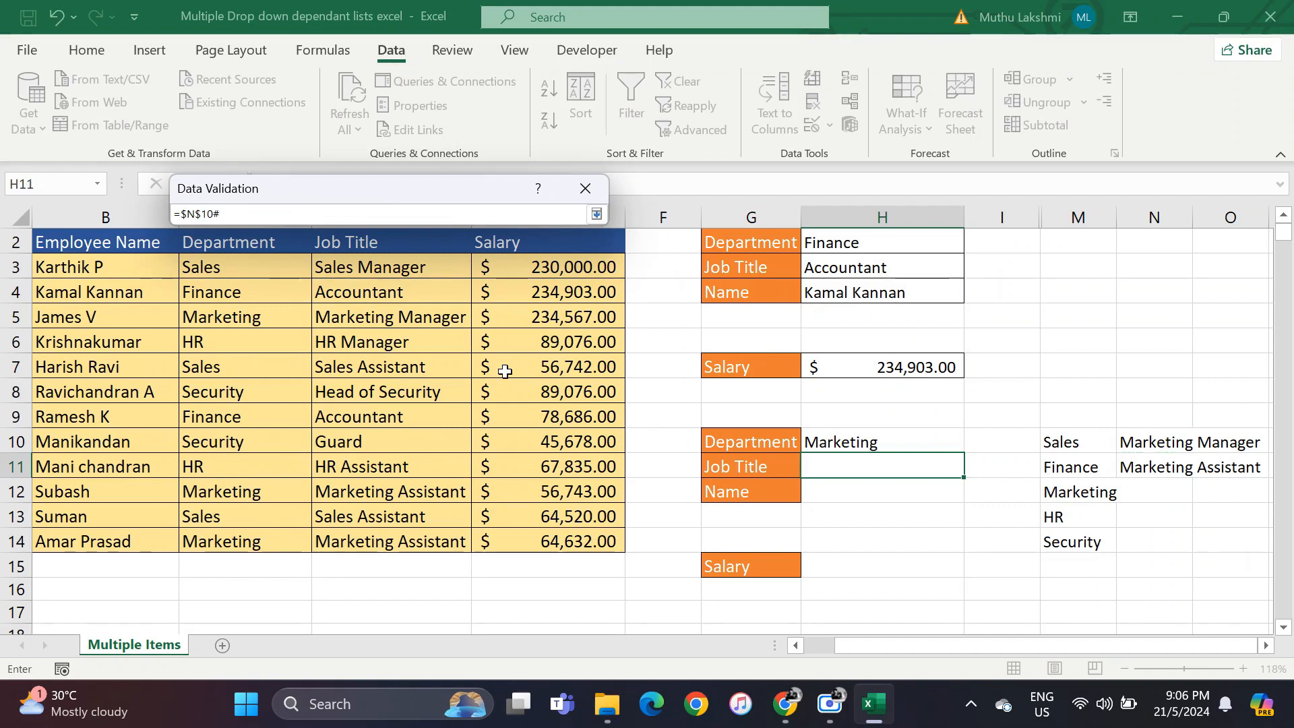
pyautogui.press('Return')
pyautogui.click(470, 492)
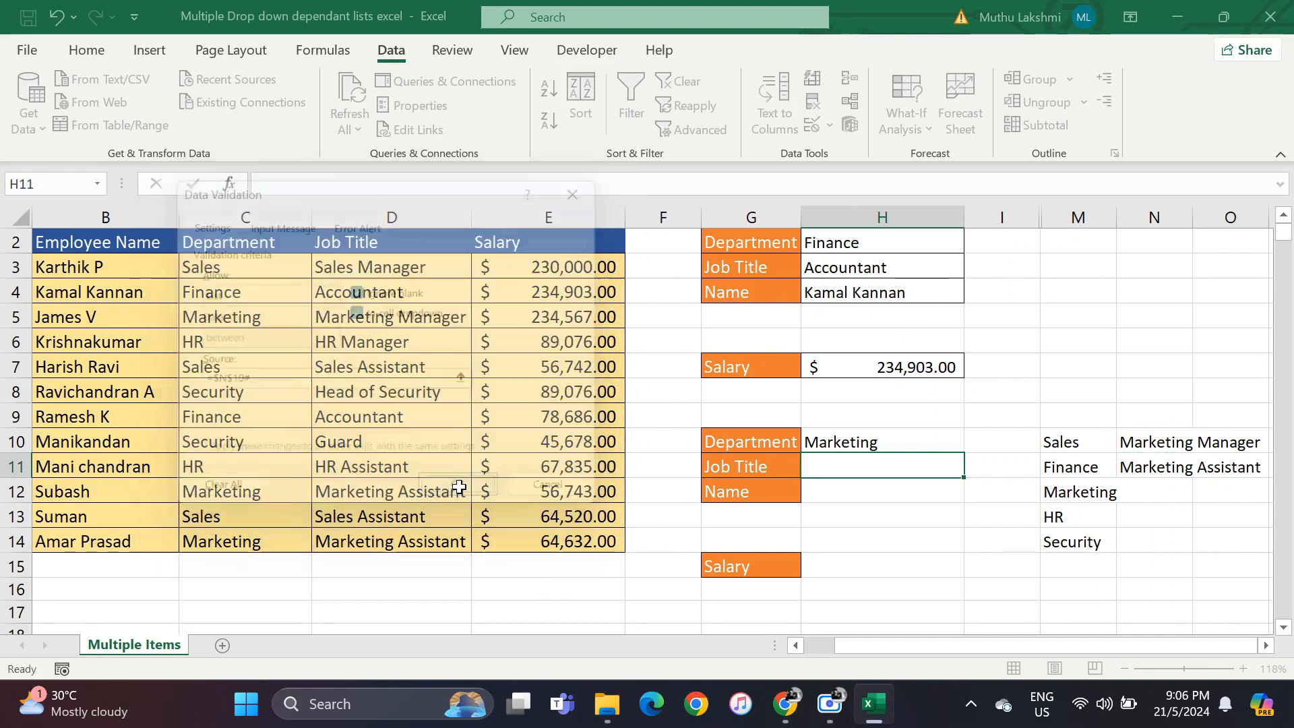
# Check the job title choices in H11 for Marketing, and set the department in H10 to Finance.
pyautogui.click(975, 469)
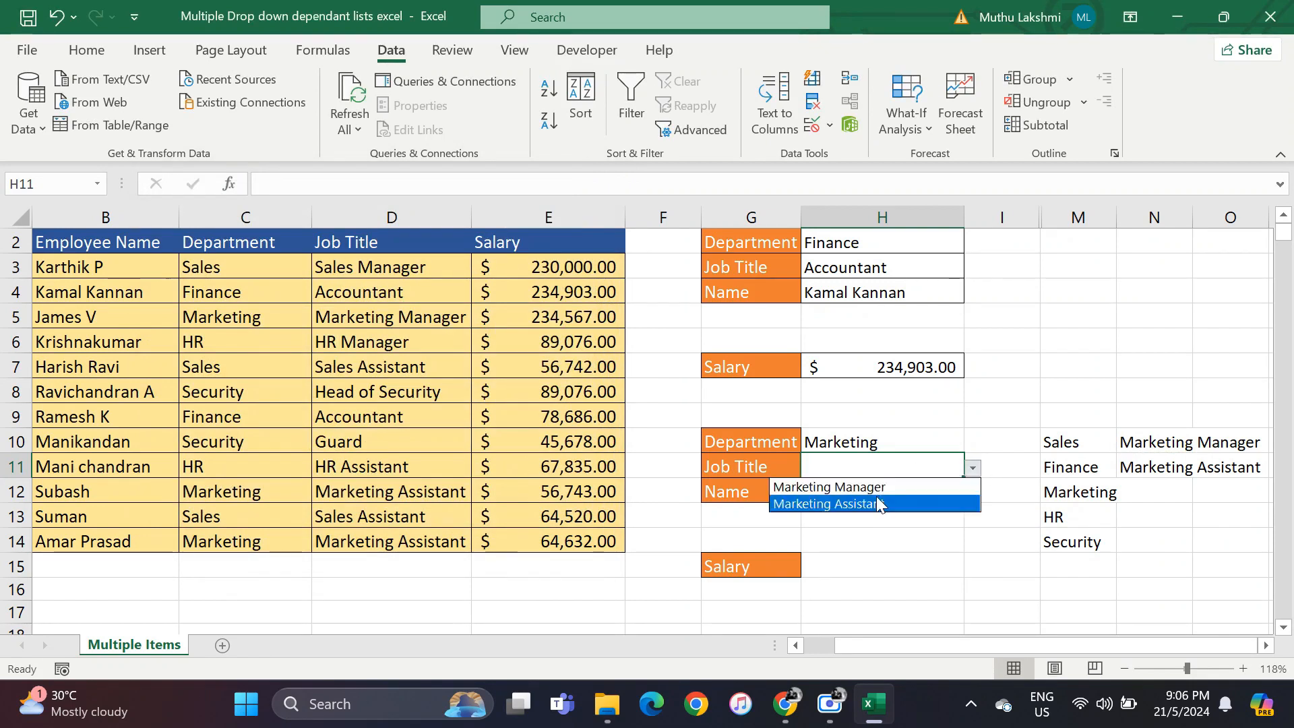
pyautogui.click(902, 437)
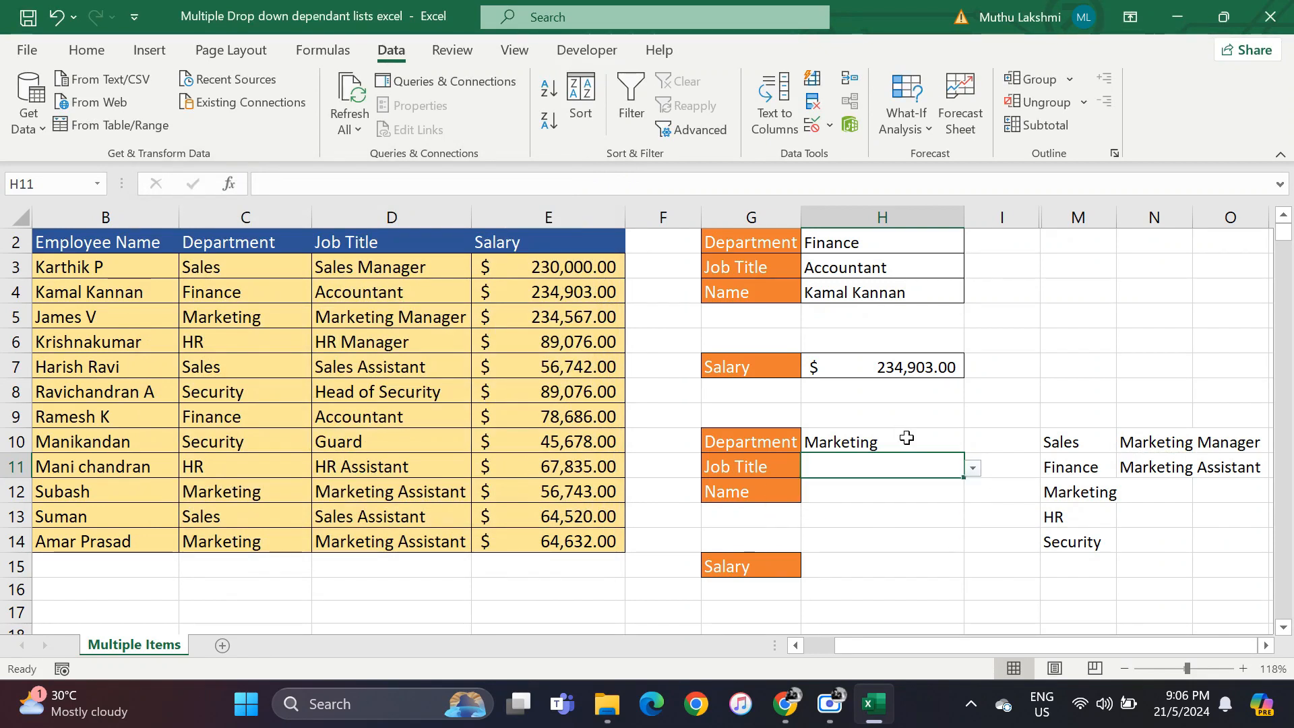
pyautogui.click(903, 438)
pyautogui.click(972, 443)
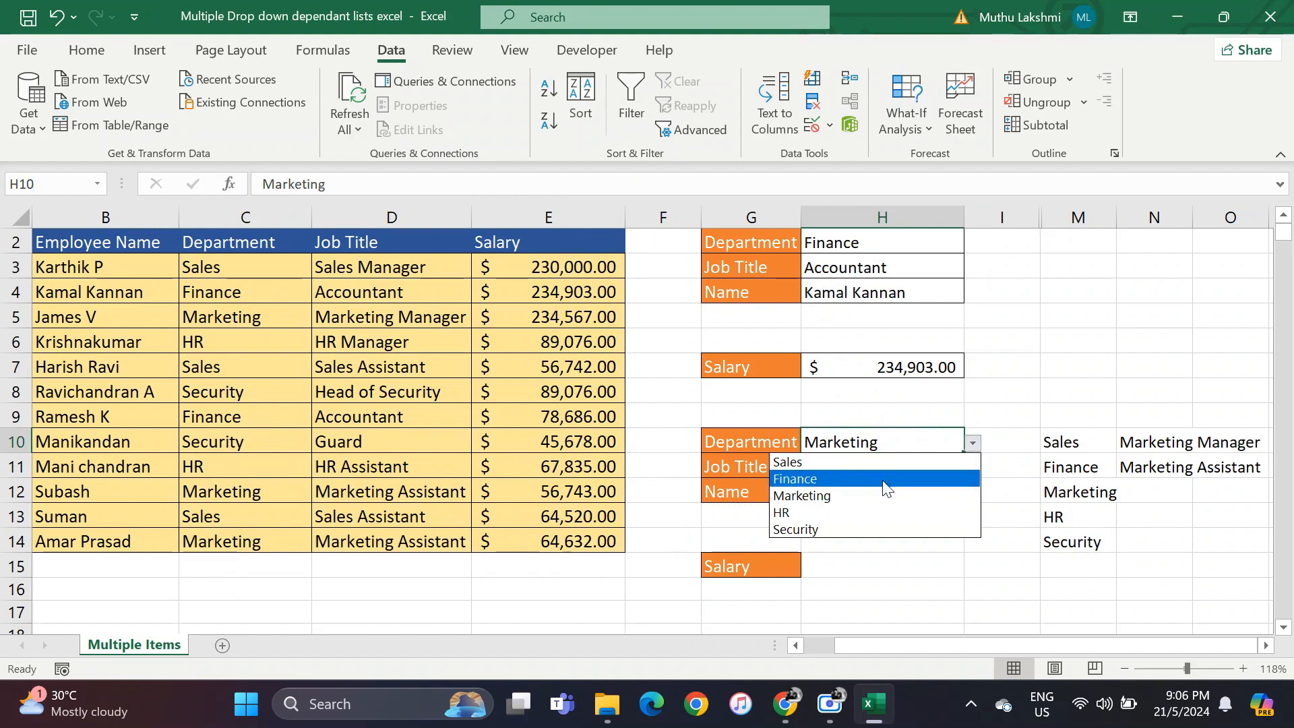
pyautogui.click(884, 480)
# Check the job title choices in H11 for the Finance department and choose Accountant.
pyautogui.click(948, 473)
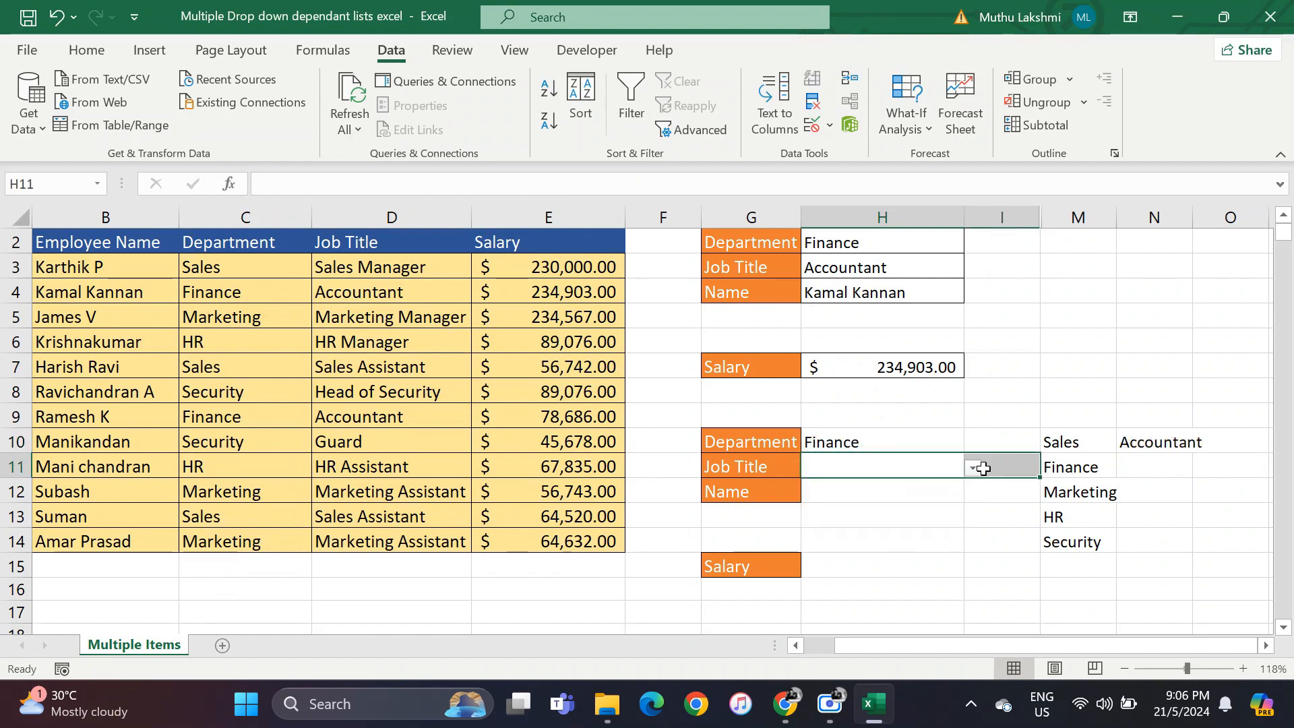
pyautogui.click(972, 467)
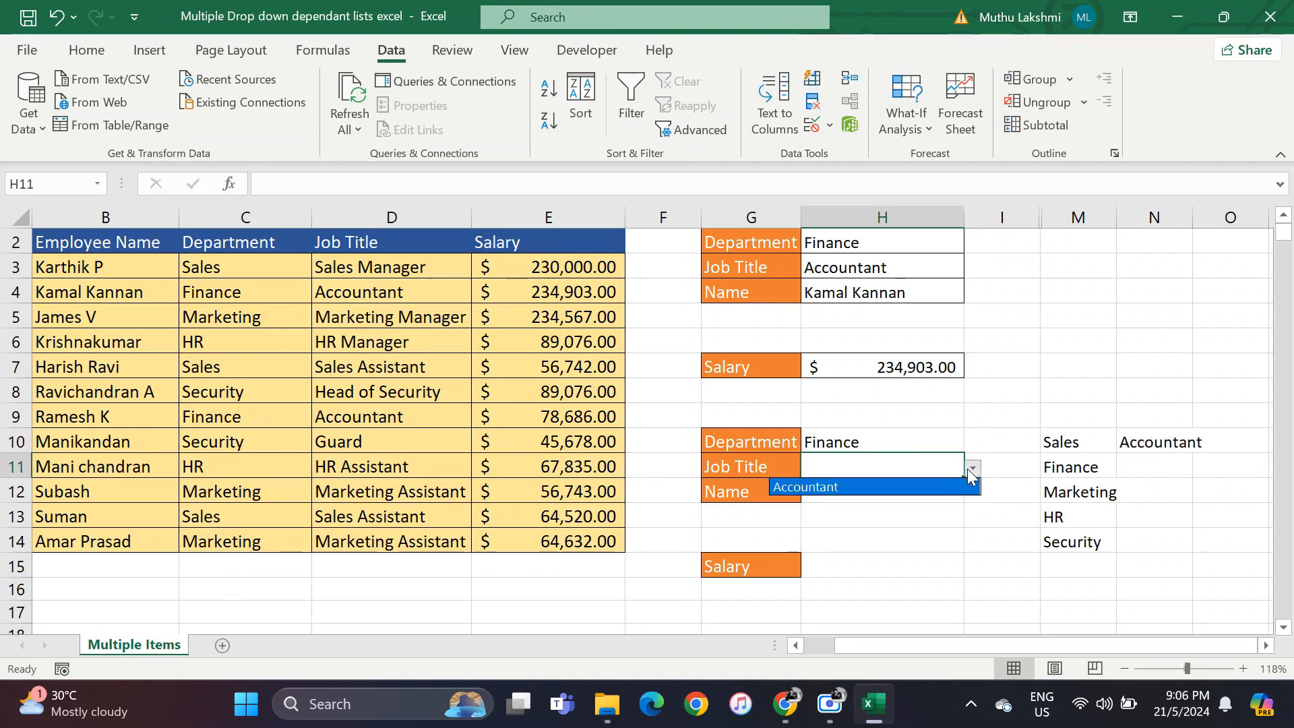
pyautogui.click(912, 446)
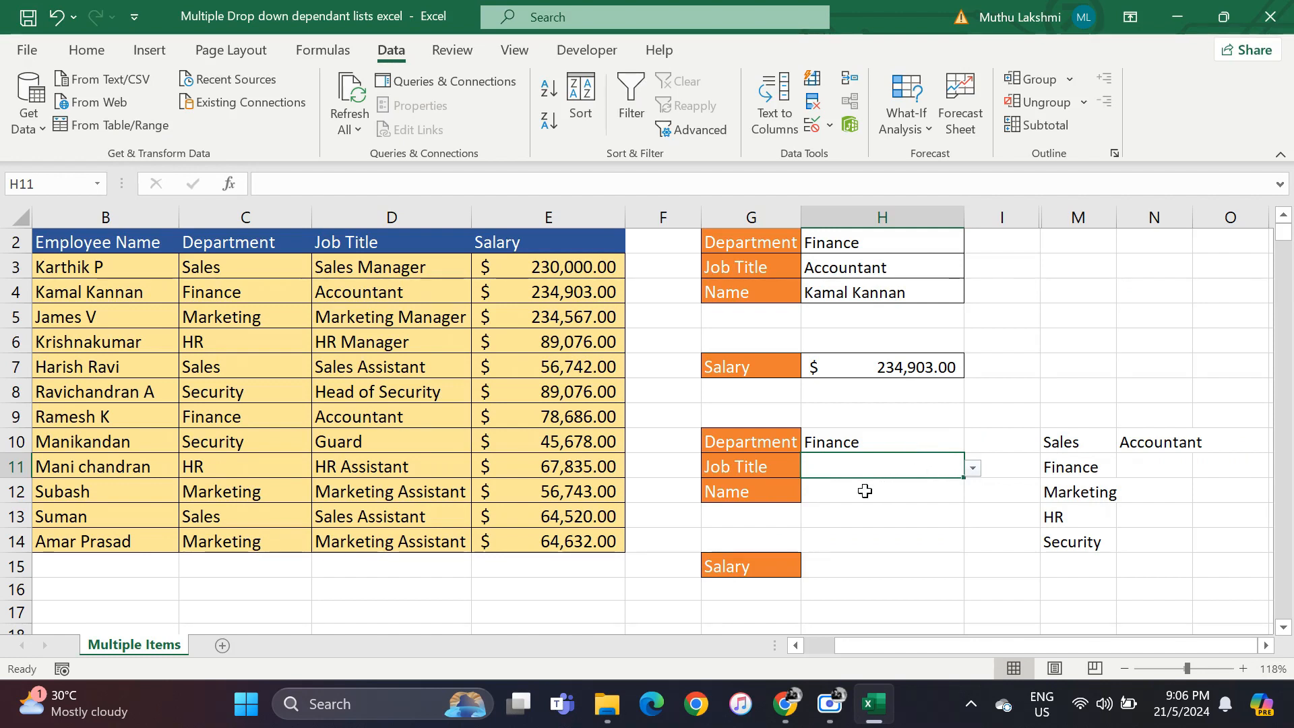
pyautogui.click(971, 472)
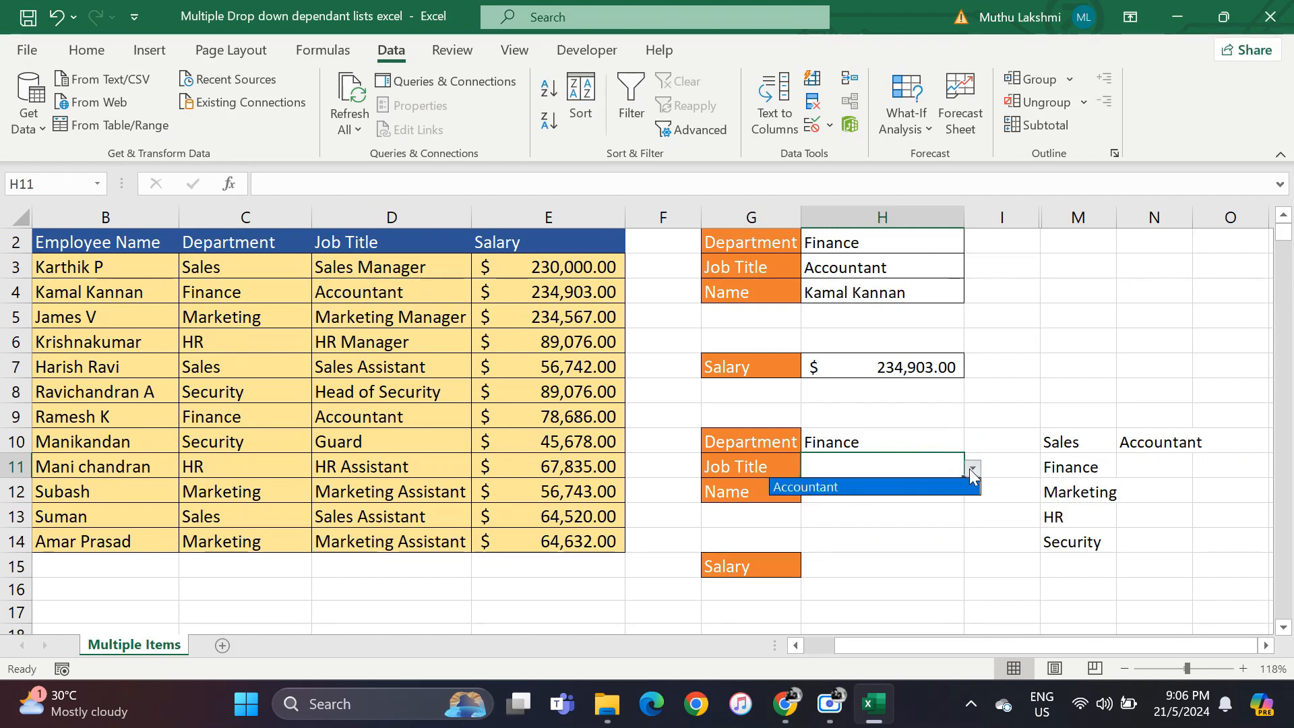
pyautogui.click(904, 488)
# Start a UNIQUE formula with a nested FILTER in O10, using the employee name range B3:B14 as the array.
pyautogui.click(861, 495)
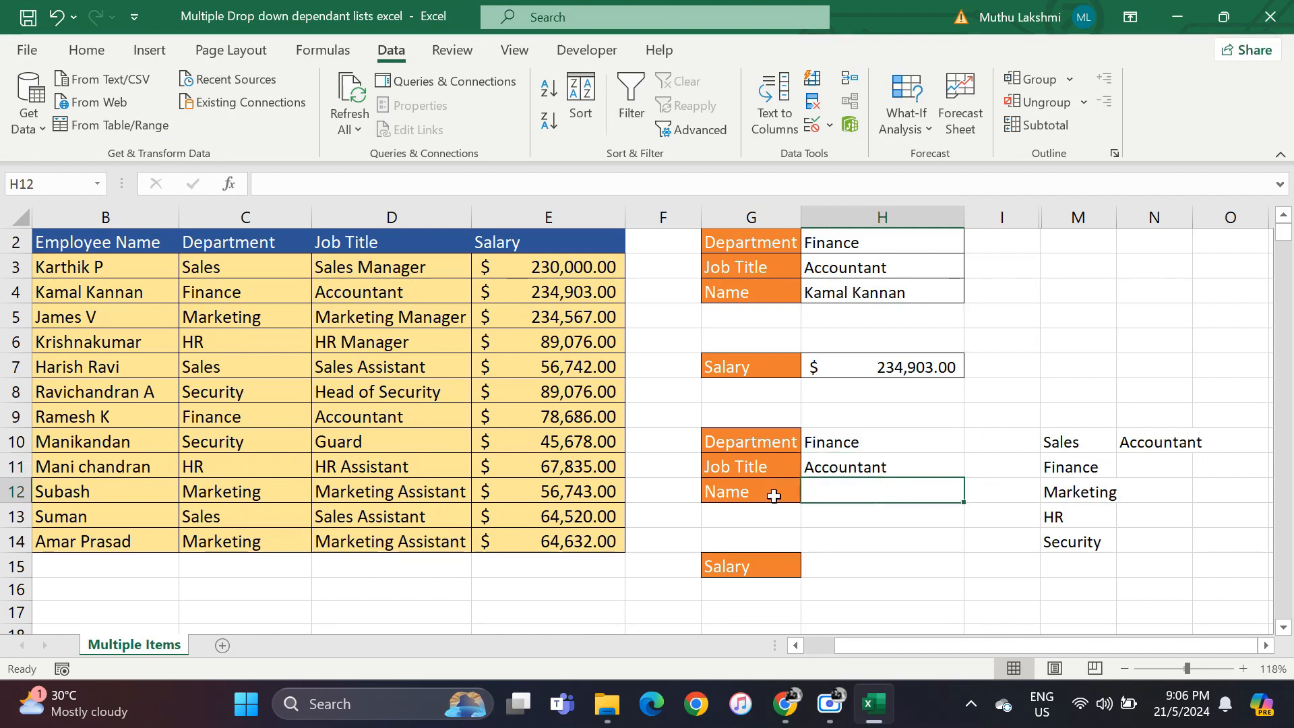
pyautogui.hscroll(1, 1151, 469)
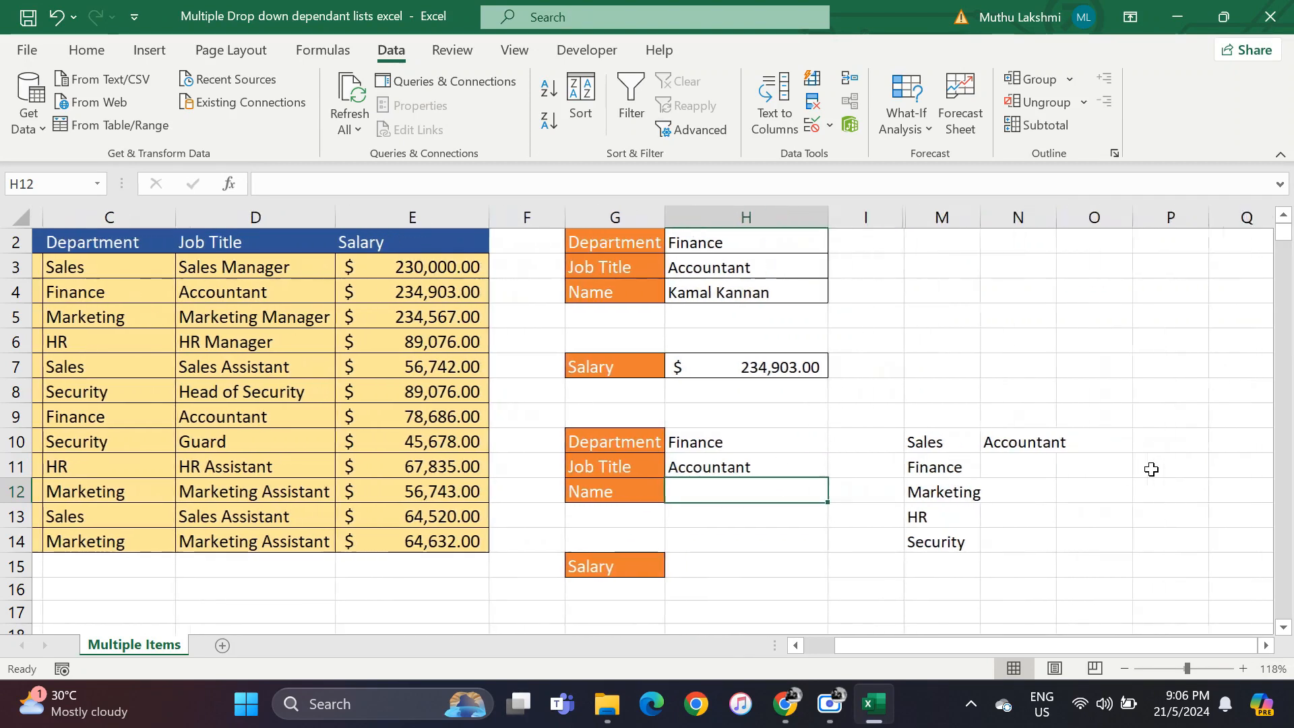
pyautogui.click(1095, 442)
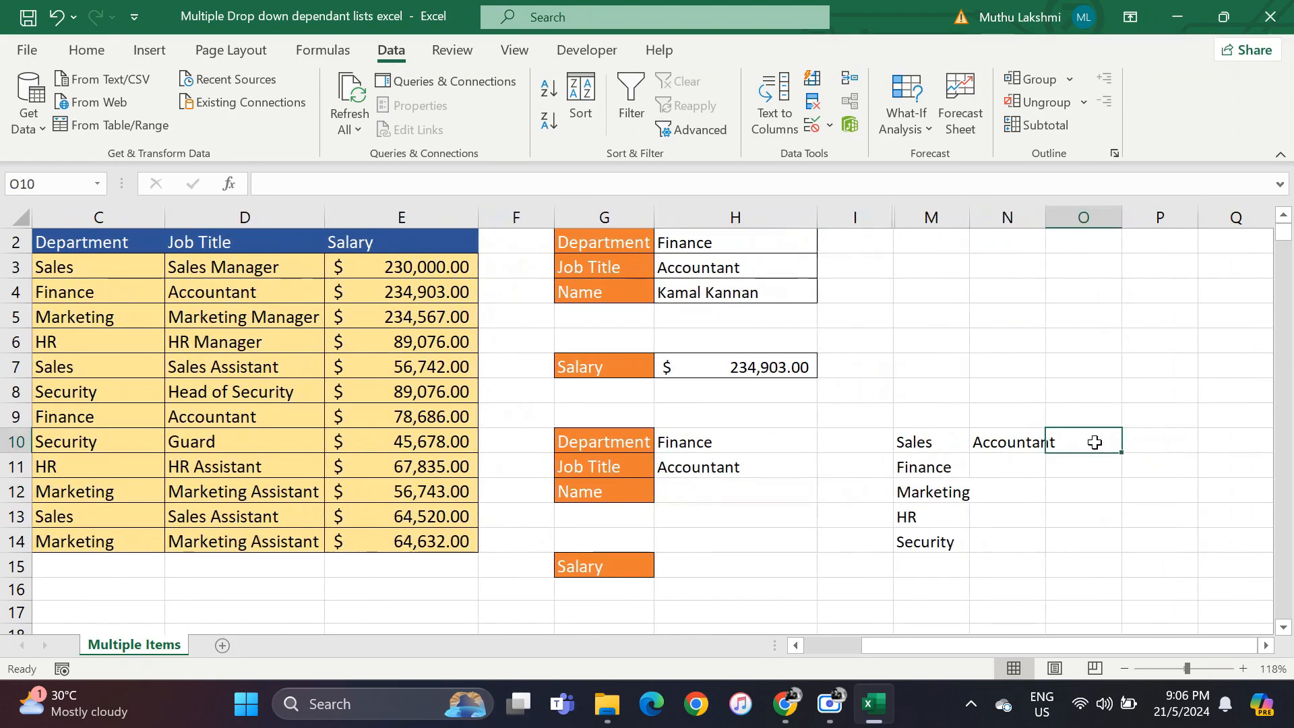
pyautogui.write('=')
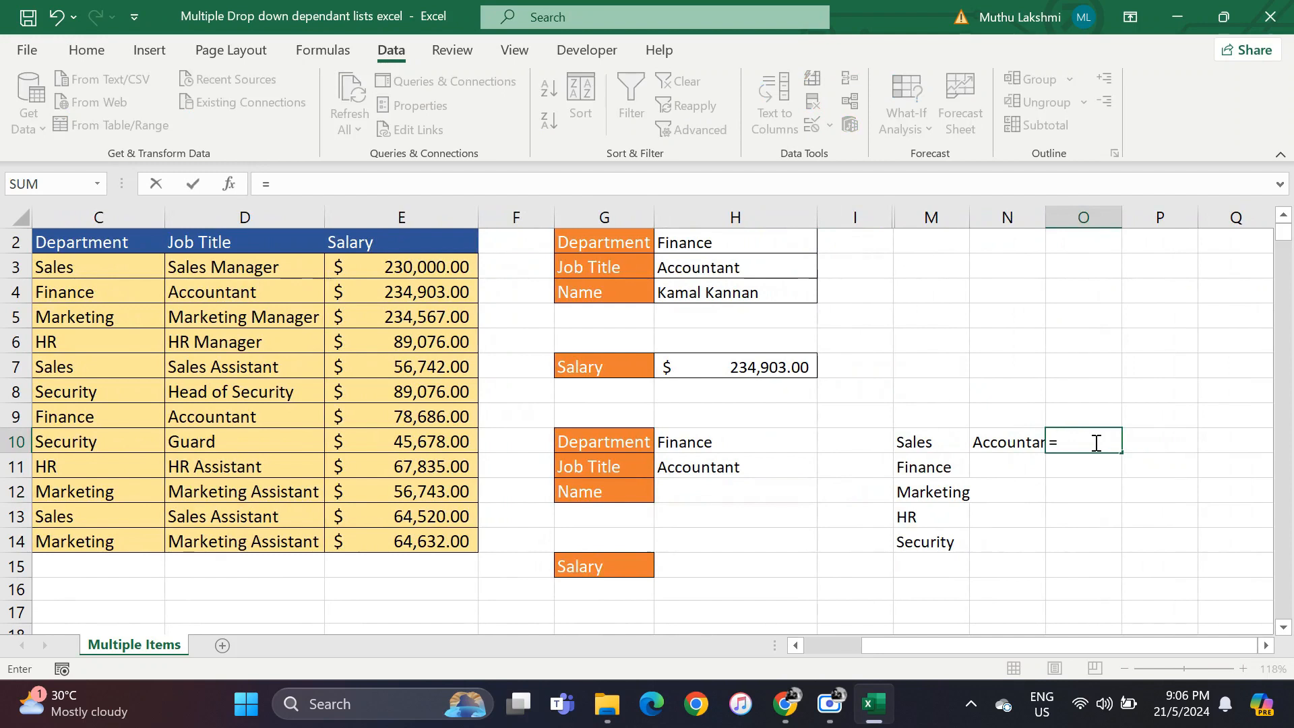
pyautogui.write('uni')
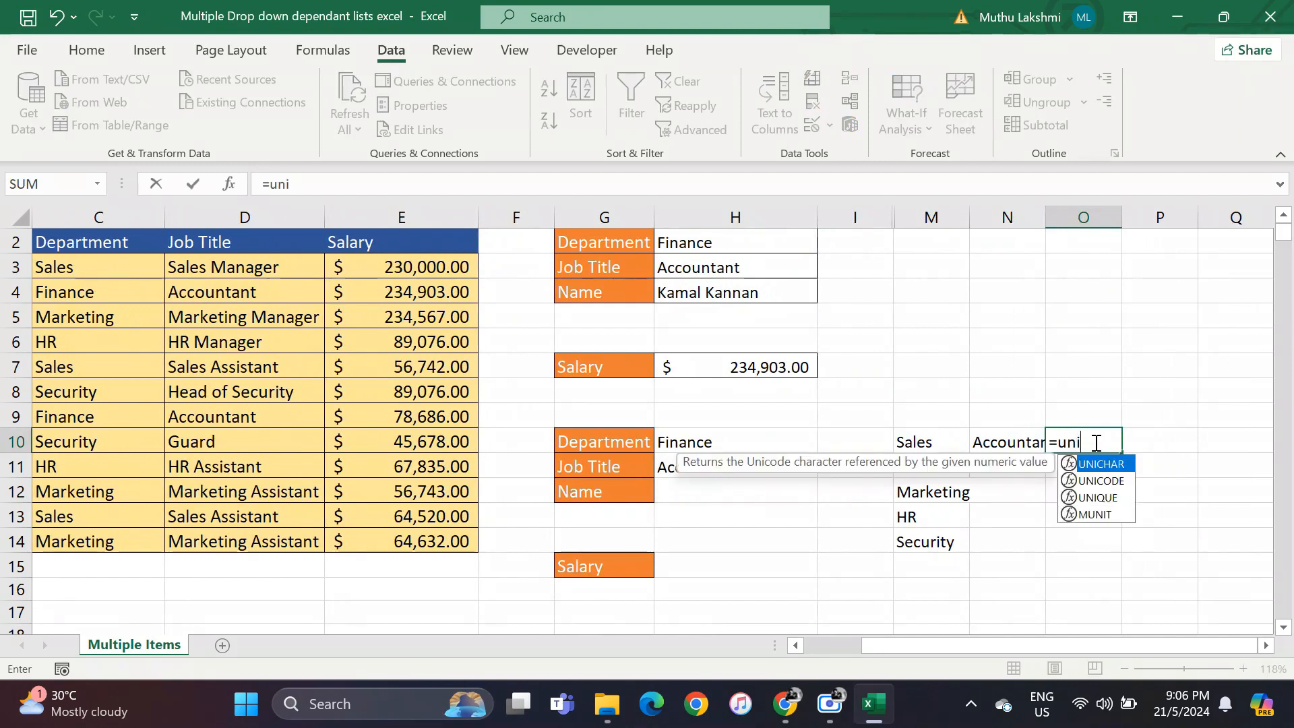
pyautogui.doubleClick(1099, 498)
pyautogui.write('filter')
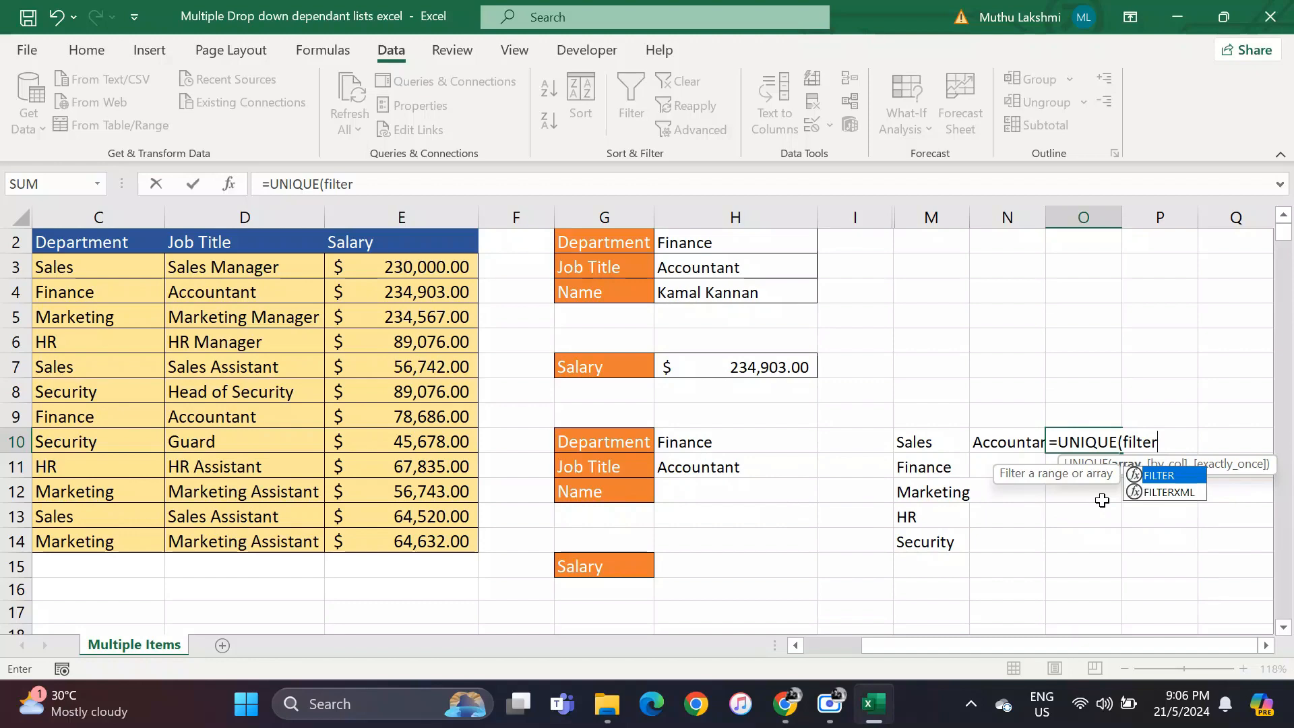
pyautogui.write('(')
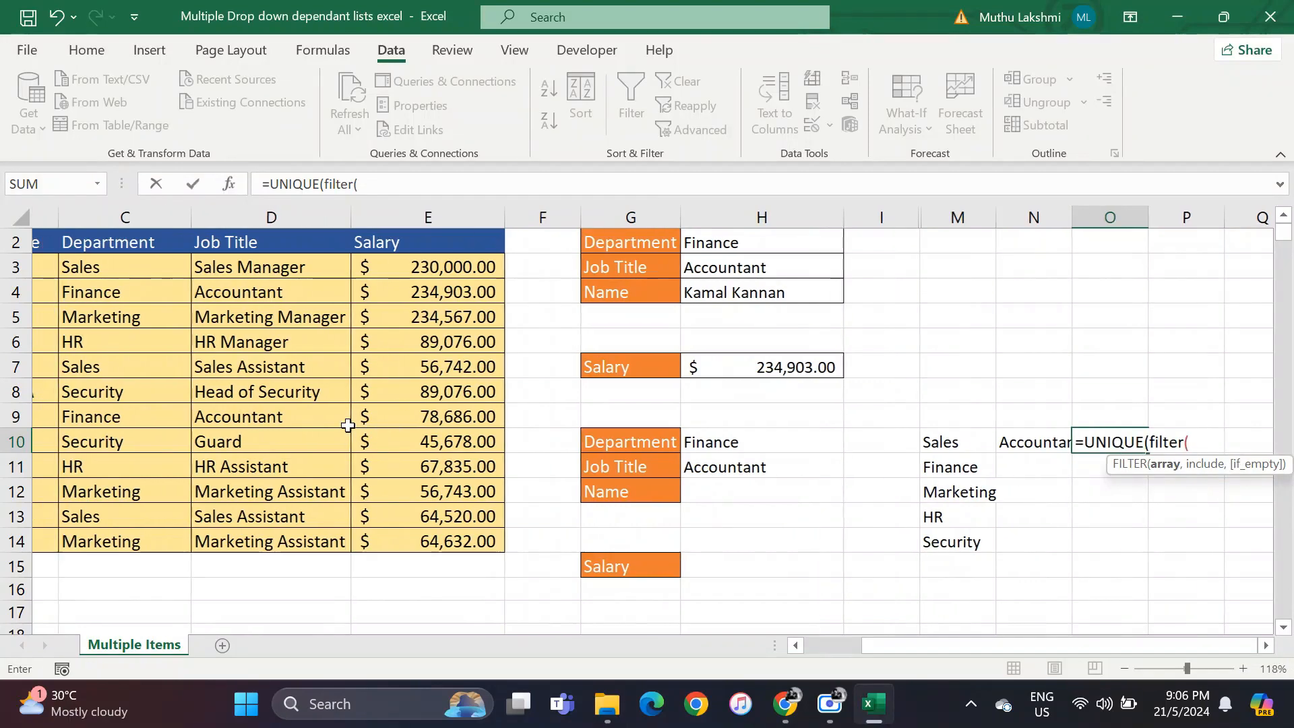
pyautogui.moveTo(427, 418); pyautogui.dragTo(270, 382)
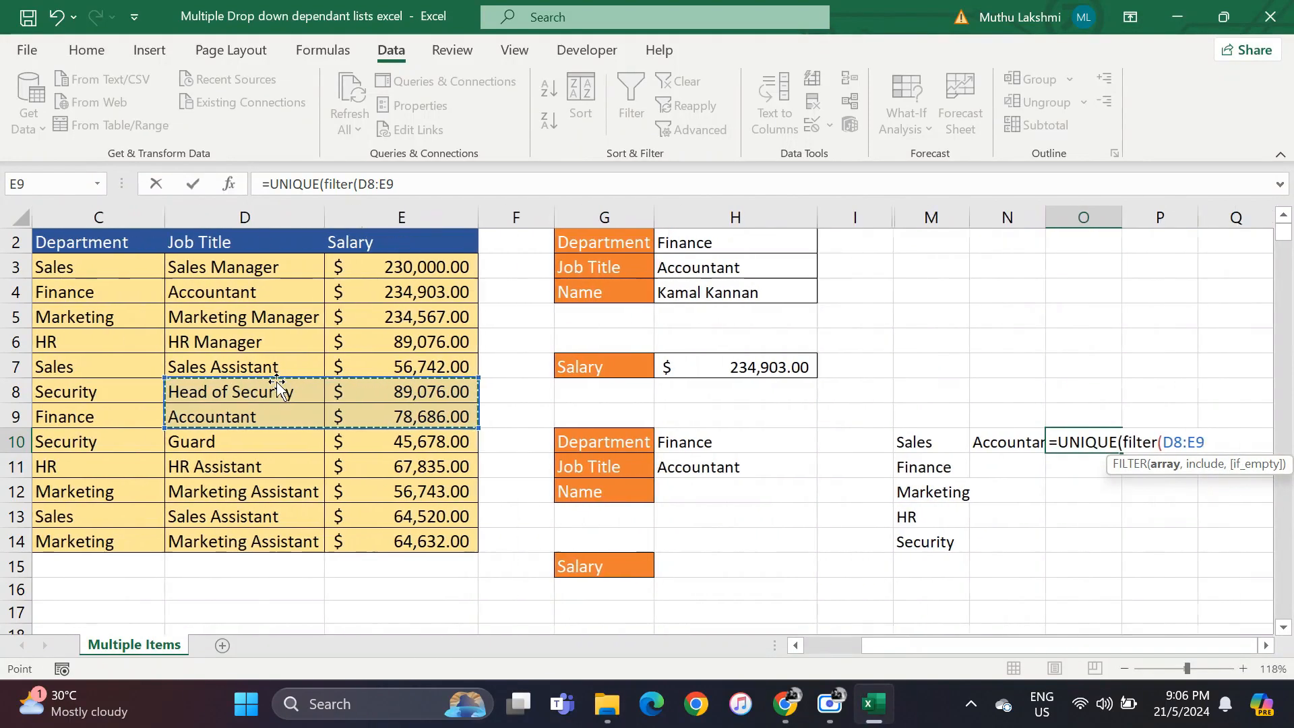
pyautogui.hscroll(-2, 65, 263)
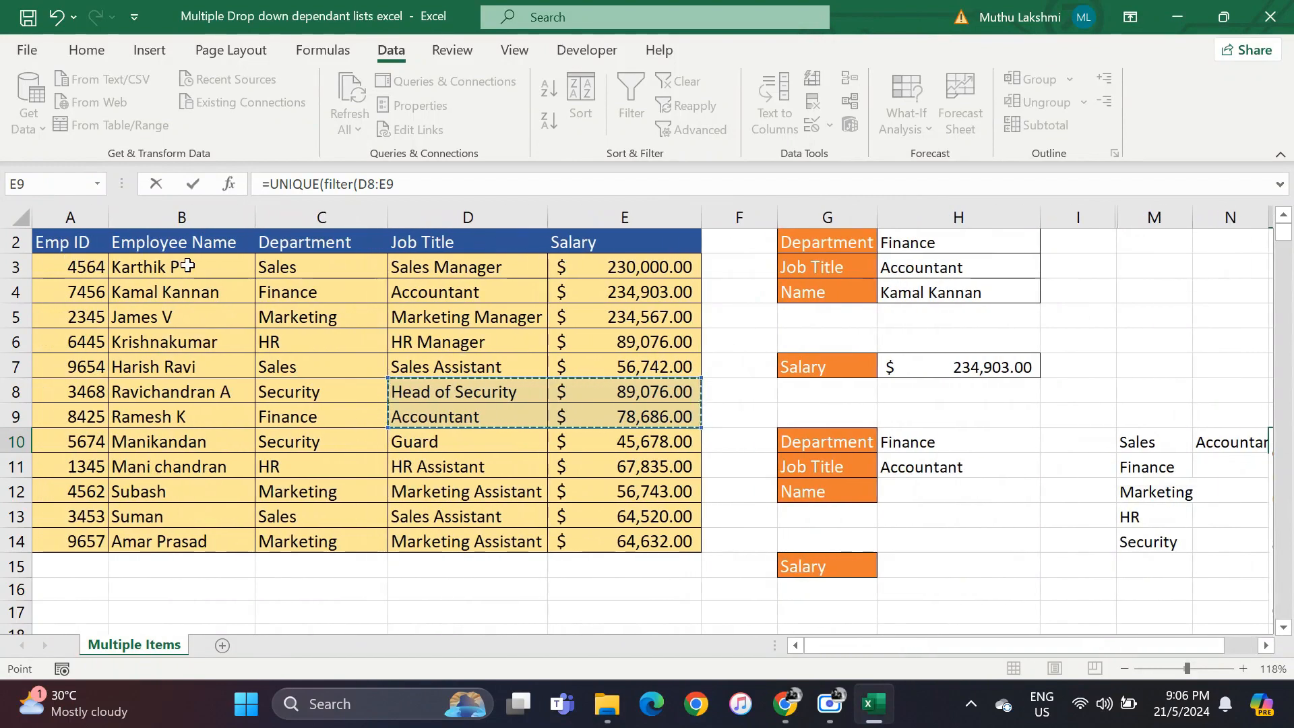
pyautogui.moveTo(182, 267); pyautogui.dragTo(171, 530)
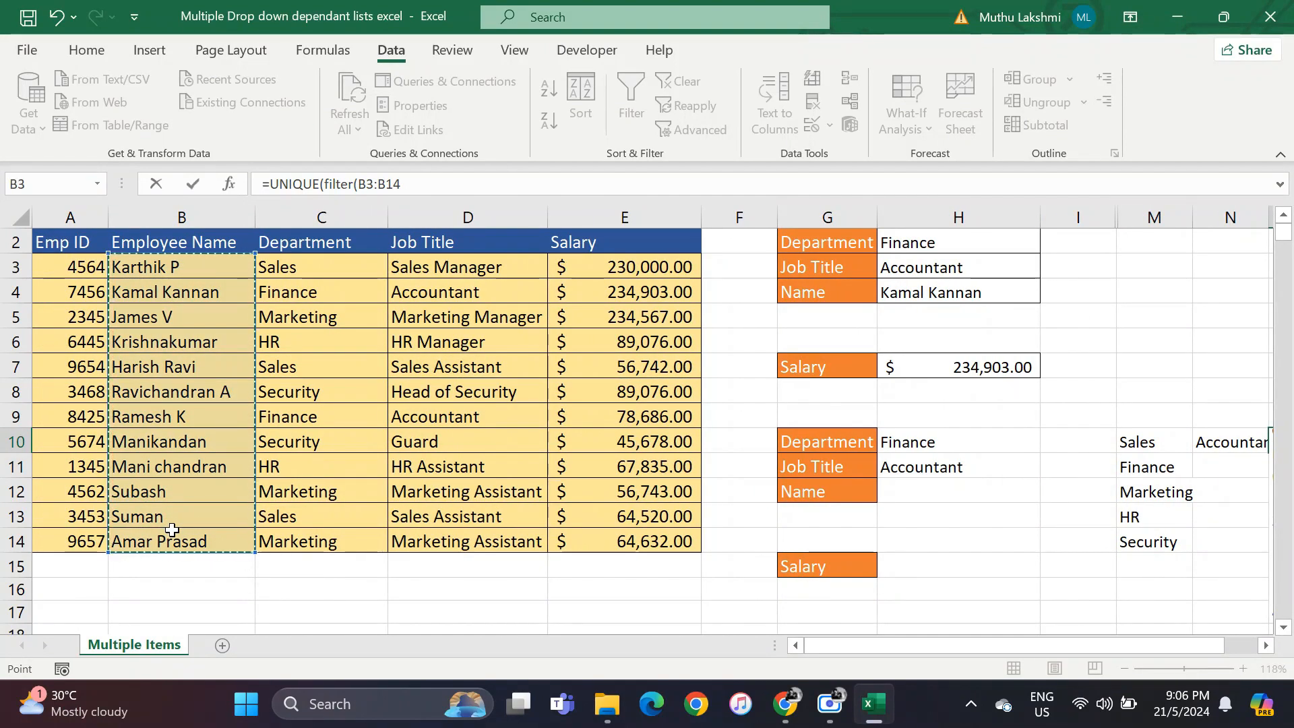
# Complete the O10 formula by filtering on job titles D3:D14 equal to H11.
pyautogui.write(',')
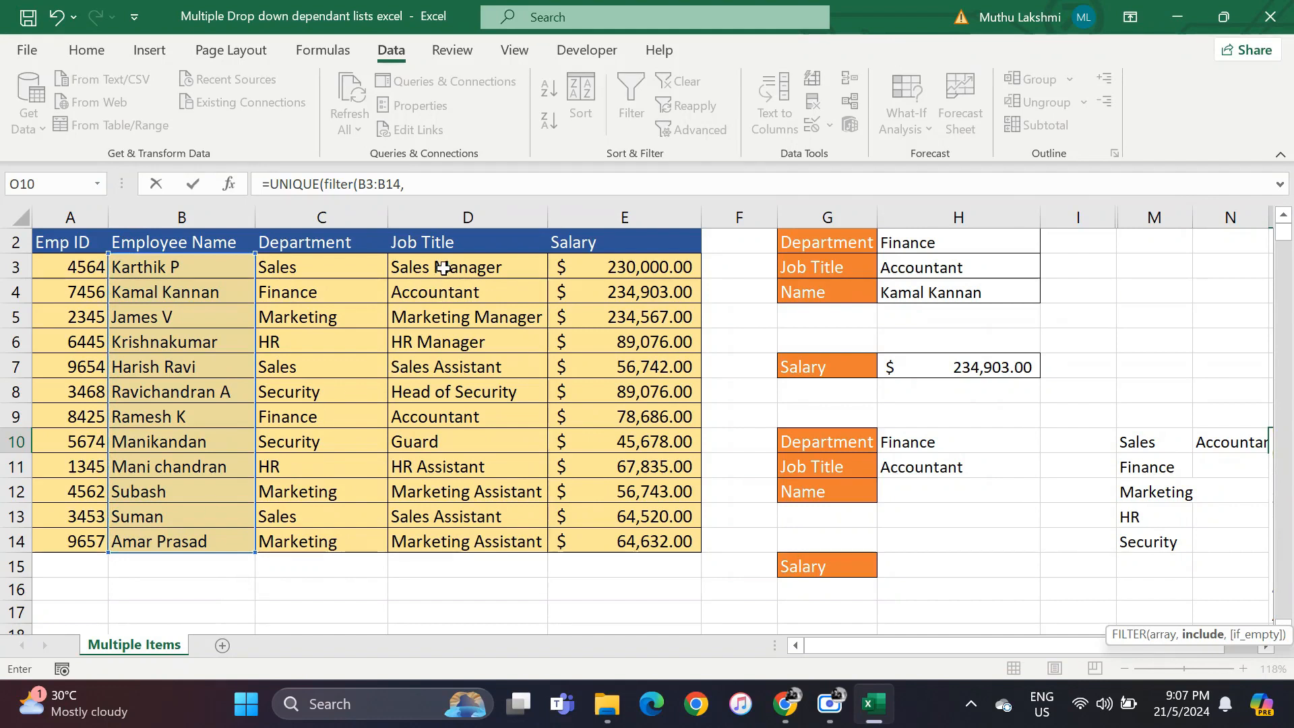
pyautogui.moveTo(445, 267); pyautogui.dragTo(438, 540)
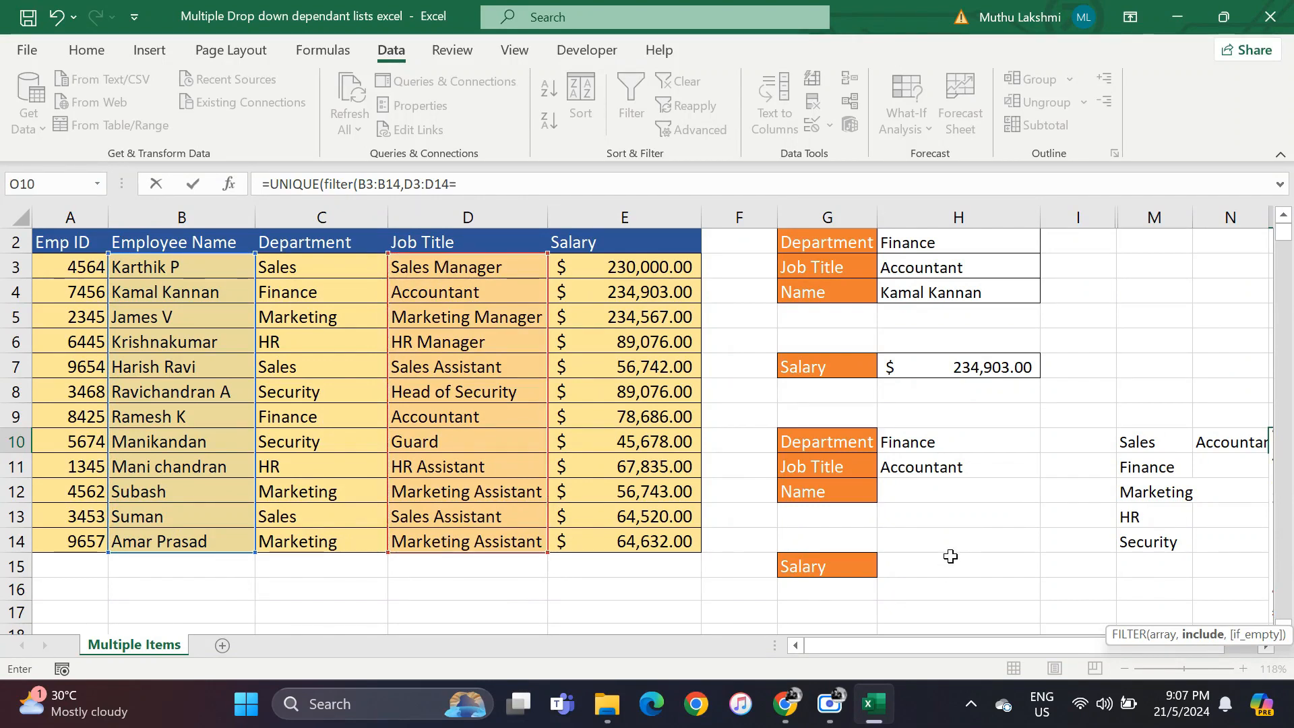
pyautogui.click(918, 466)
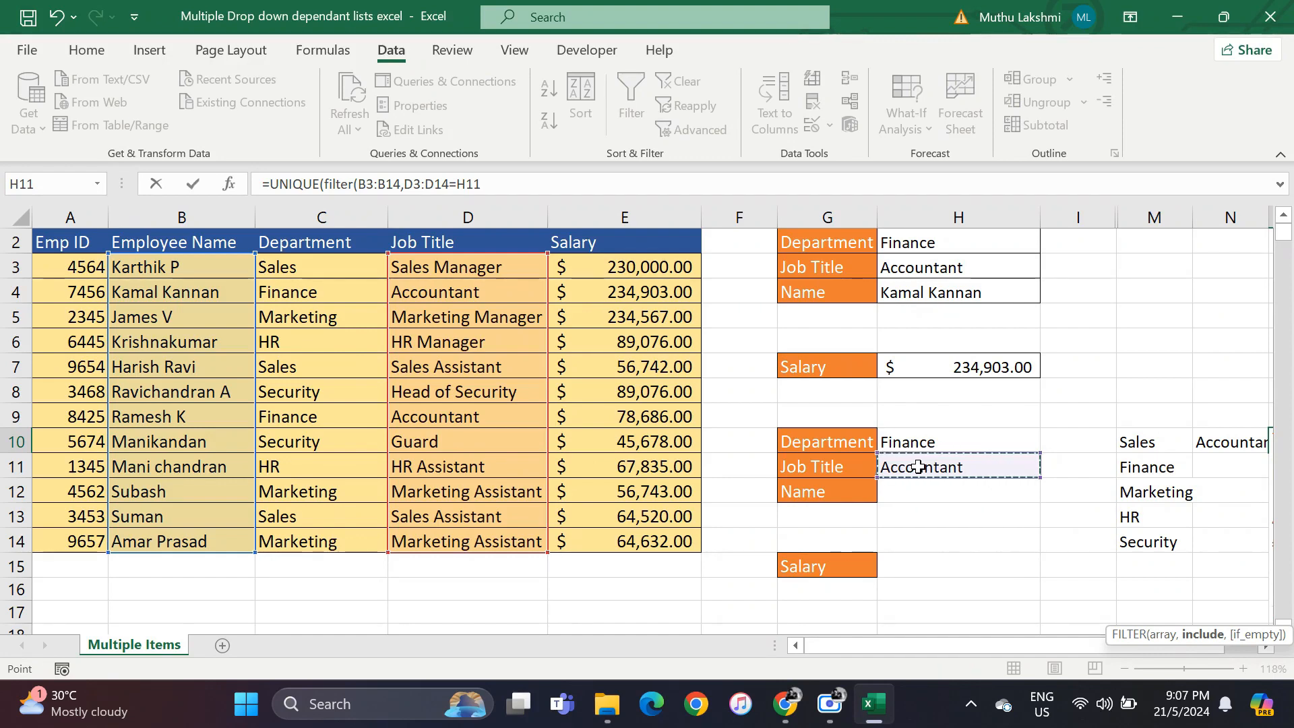
pyautogui.write('))')
pyautogui.press('Return')
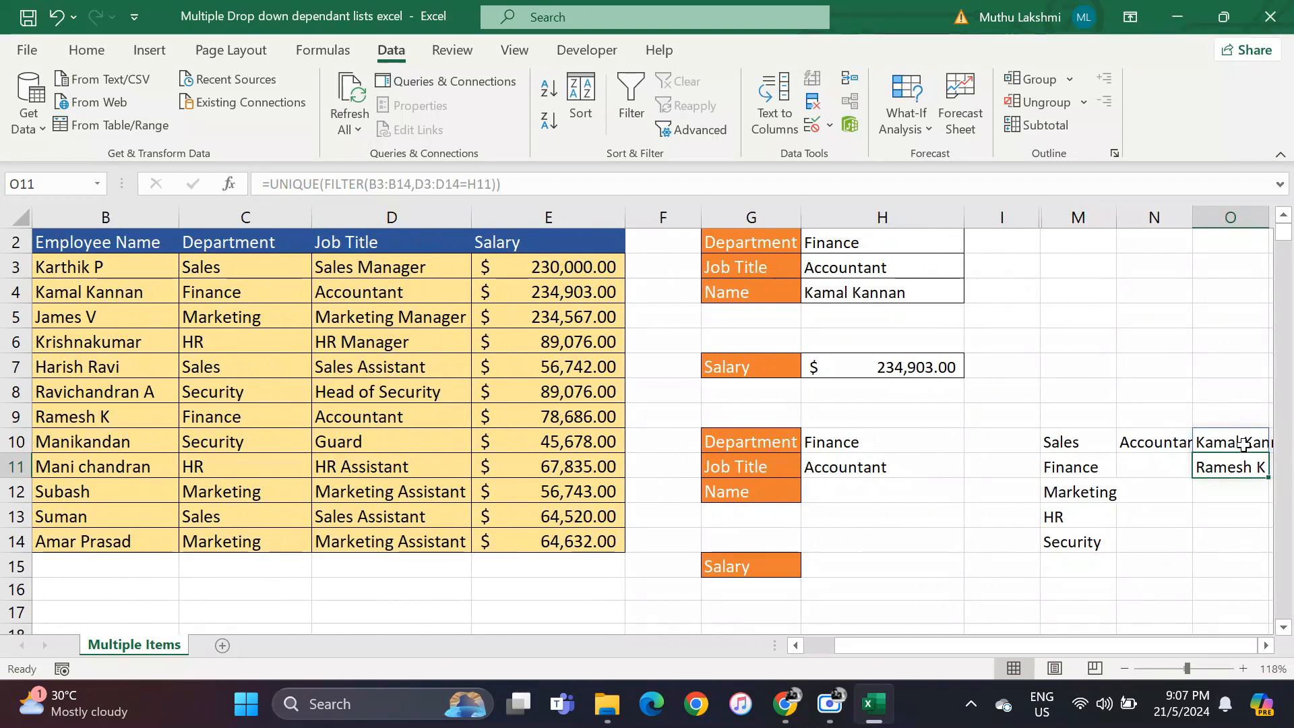
# Add list data validation to the Name cell H12 with =$O$10# as its source, and choose the first listed employee.
pyautogui.click(862, 486)
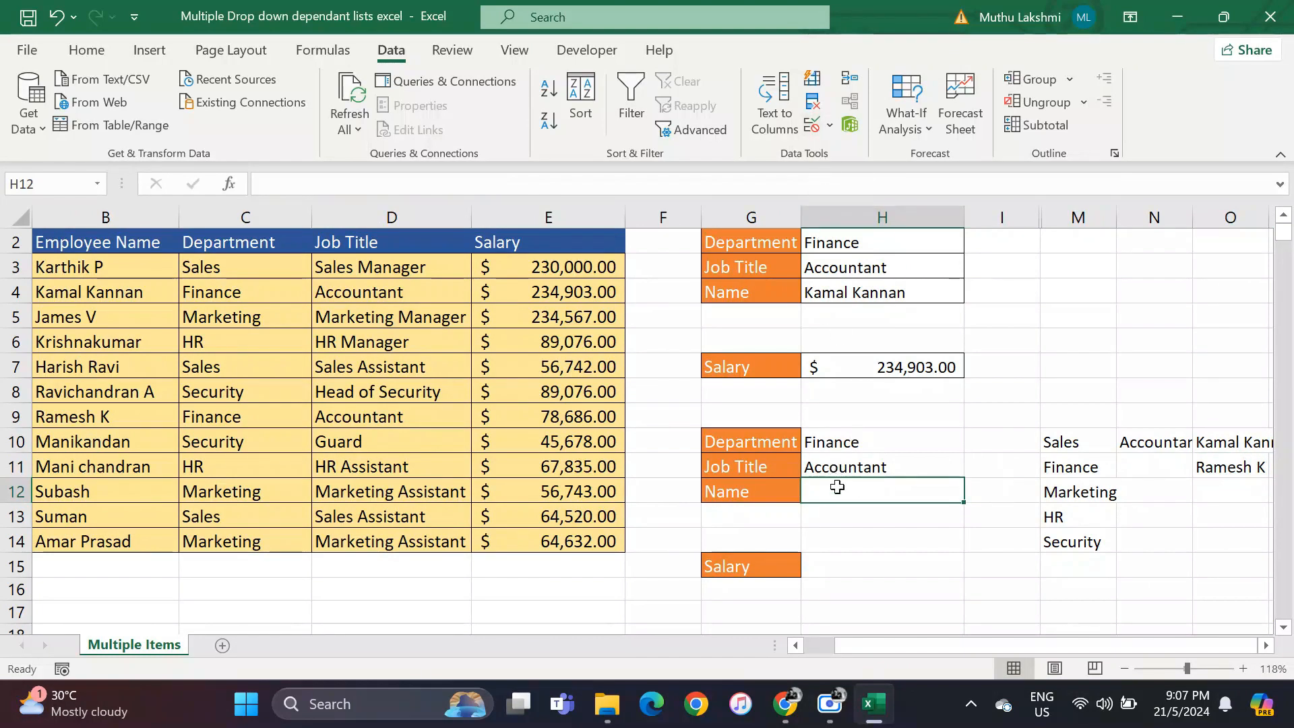
pyautogui.click(813, 126)
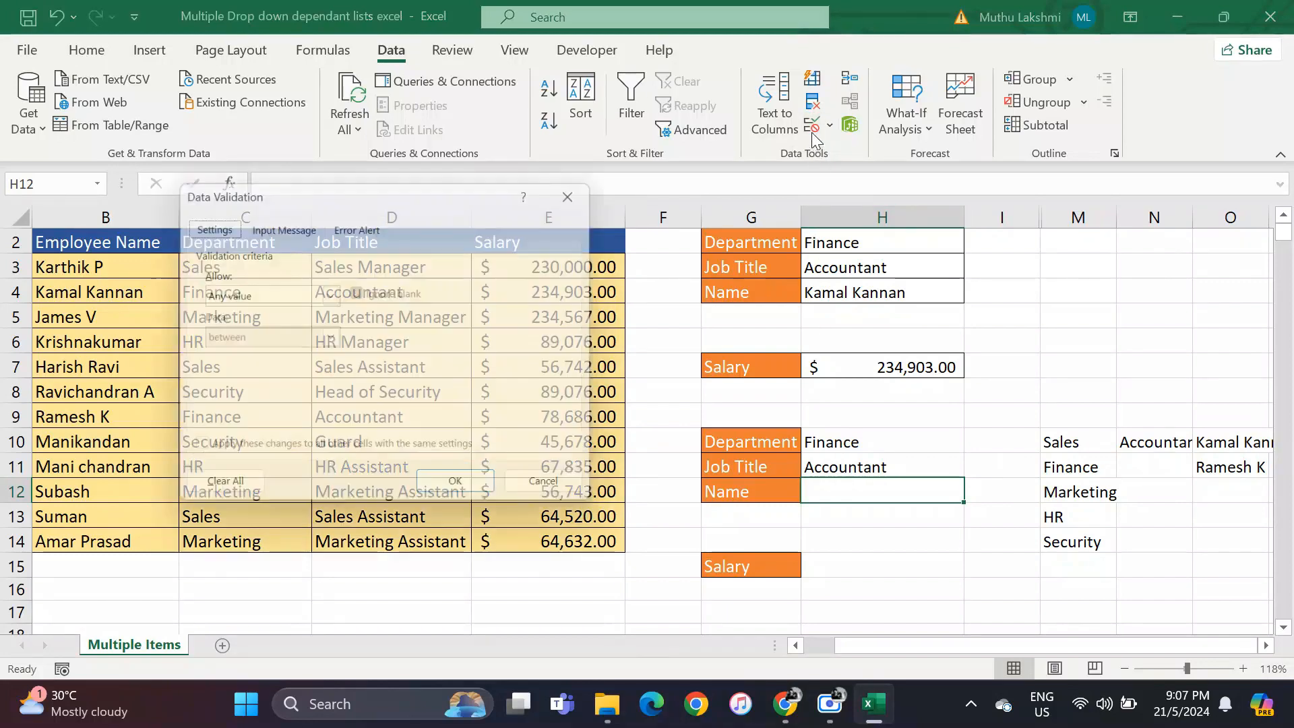
pyautogui.click(330, 295)
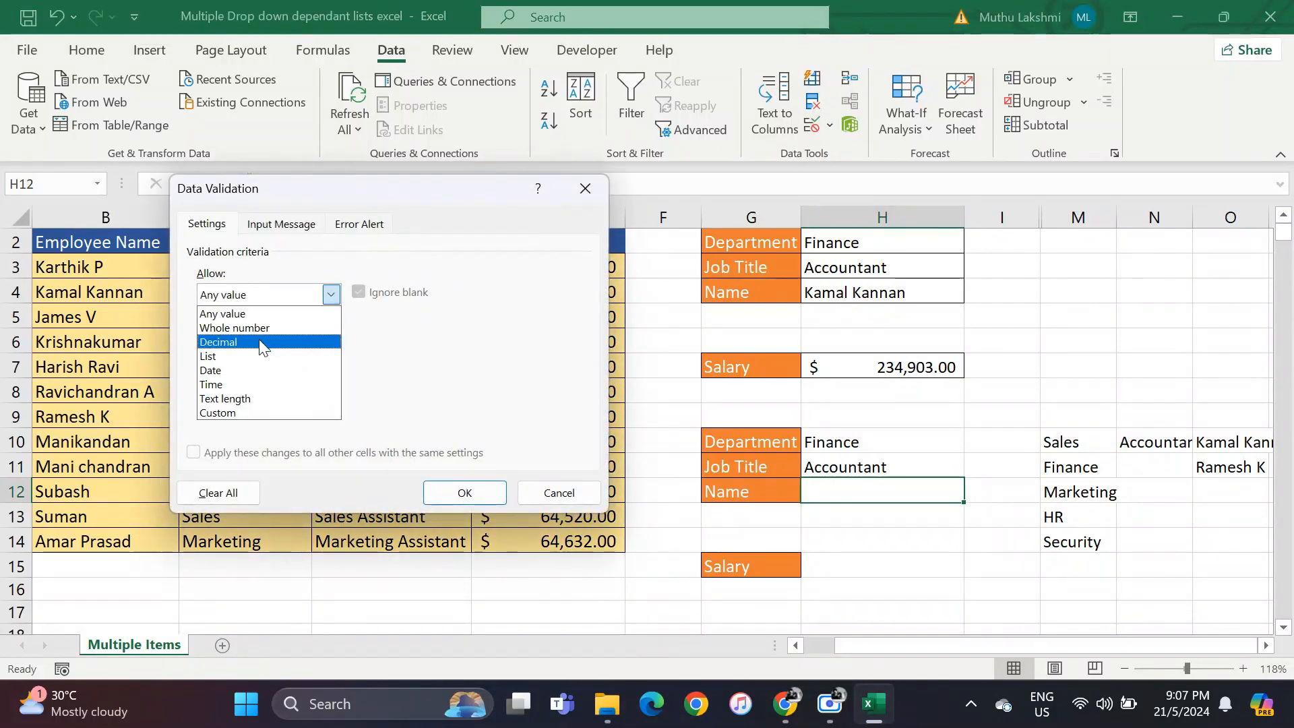
pyautogui.click(248, 355)
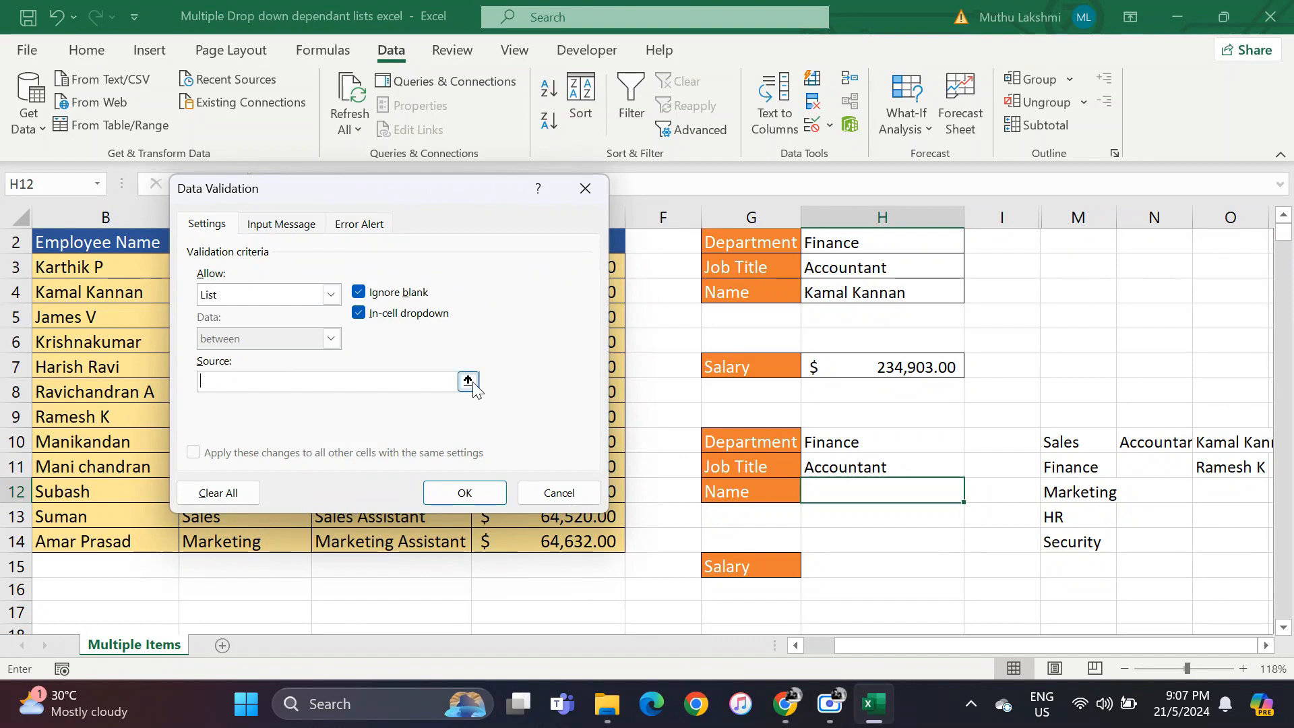
pyautogui.click(468, 381)
pyautogui.click(1216, 435)
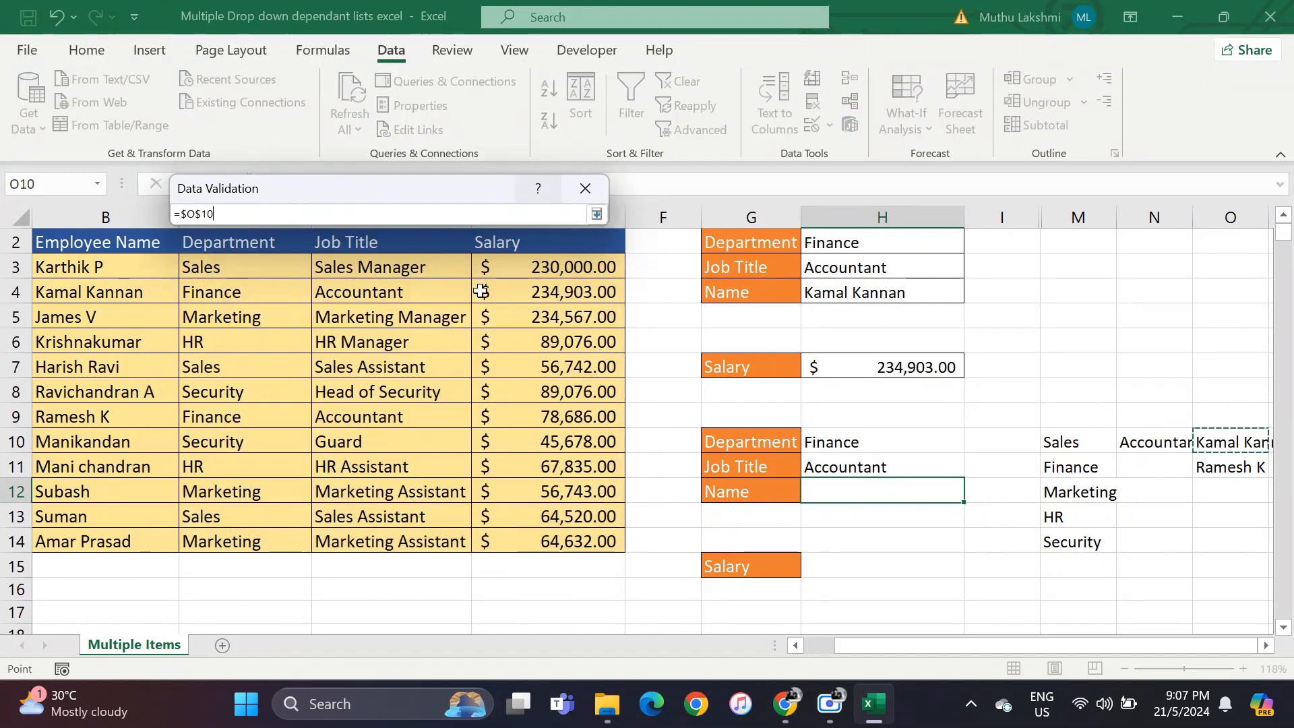
pyautogui.write('#')
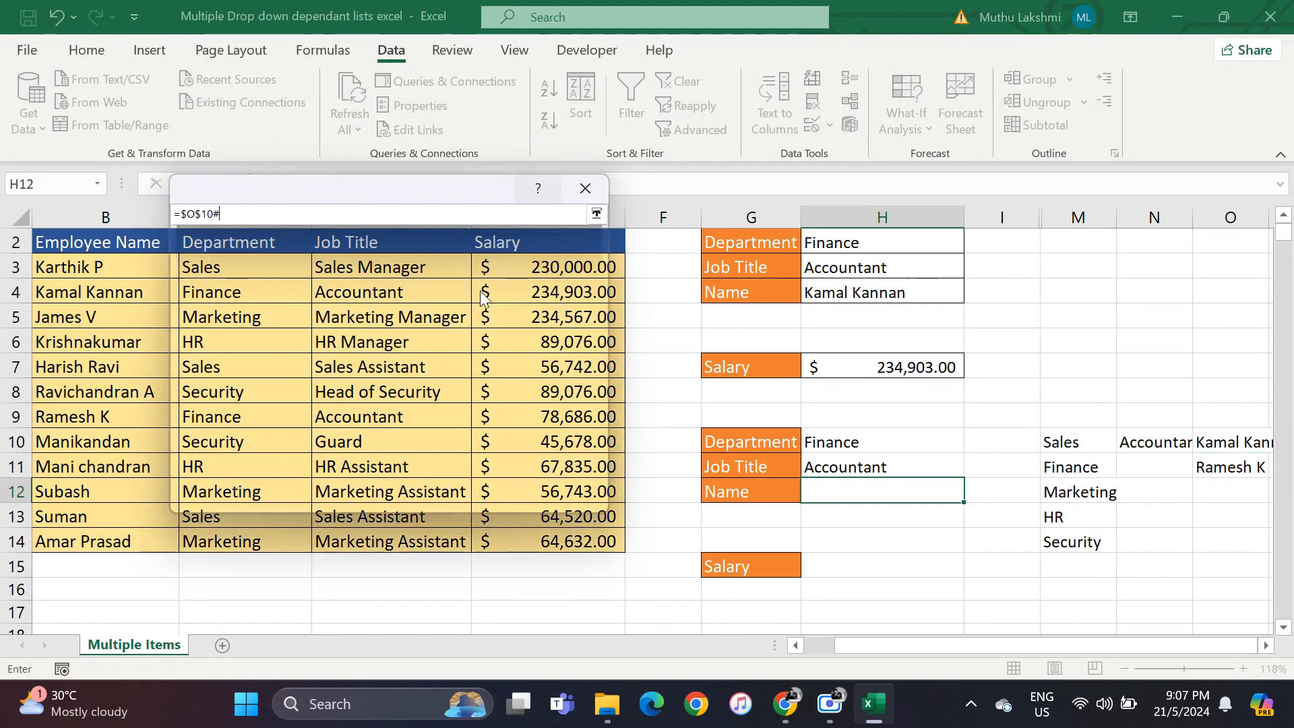
pyautogui.press('Return')
pyautogui.click(466, 500)
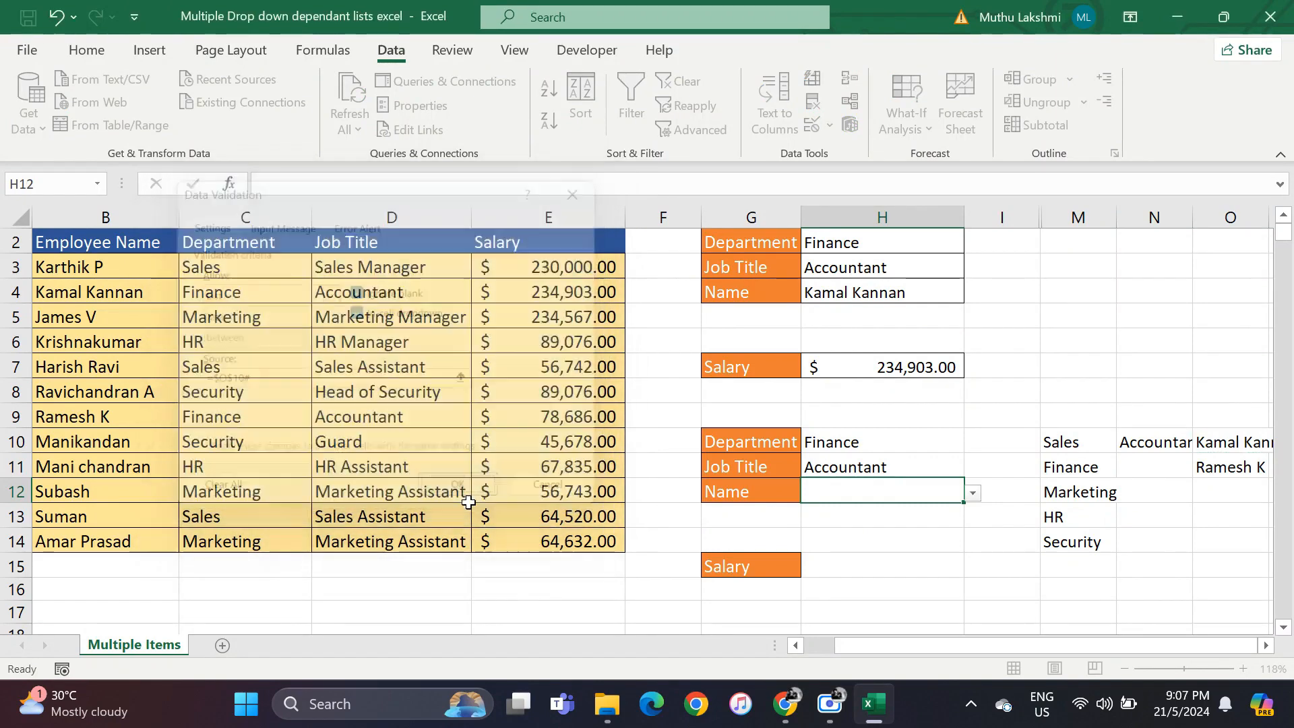
pyautogui.click(972, 496)
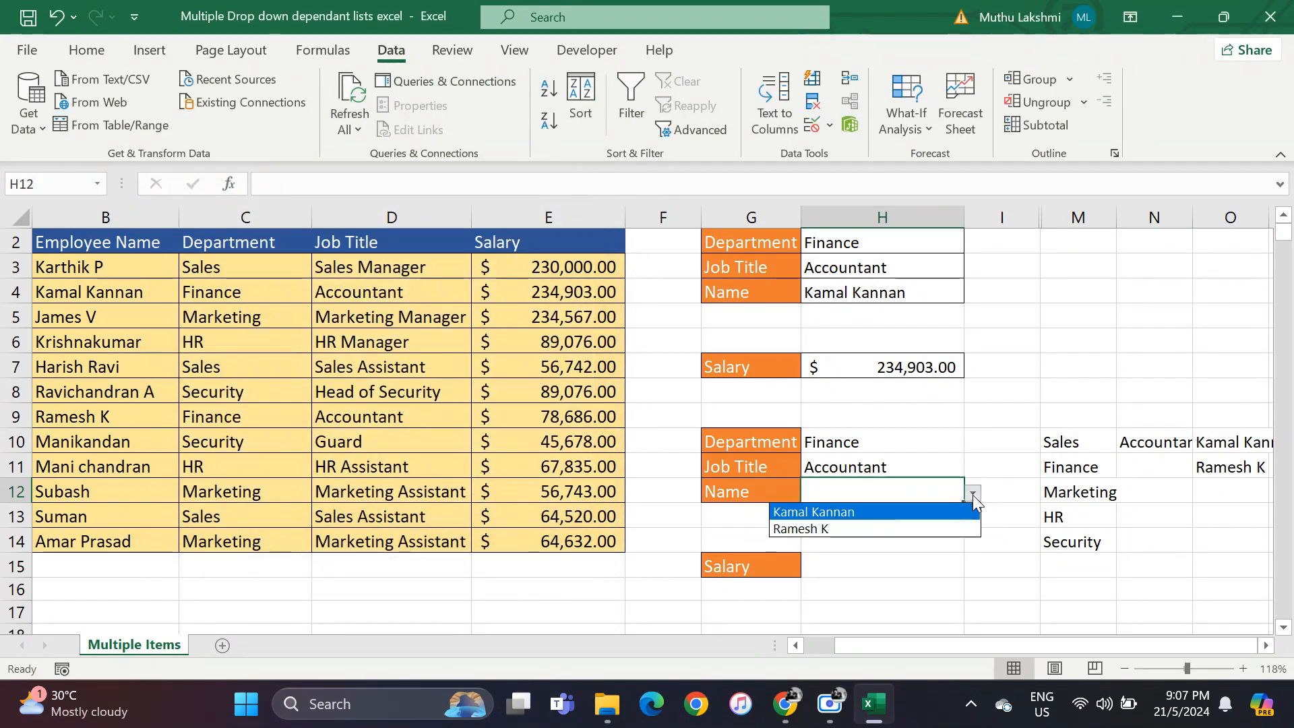
pyautogui.click(863, 518)
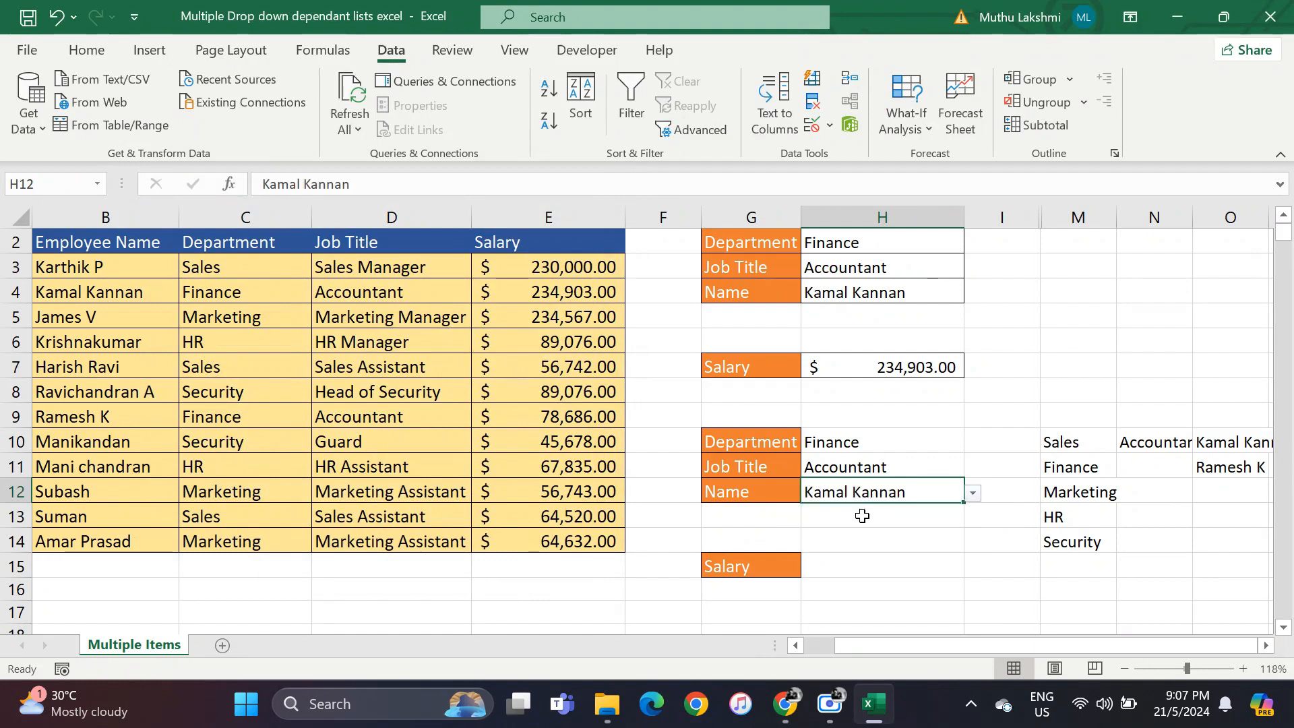
# Set the department in H10 to Marketing and the job title in H11 to Marketing Assistant.
pyautogui.click(851, 443)
pyautogui.click(973, 443)
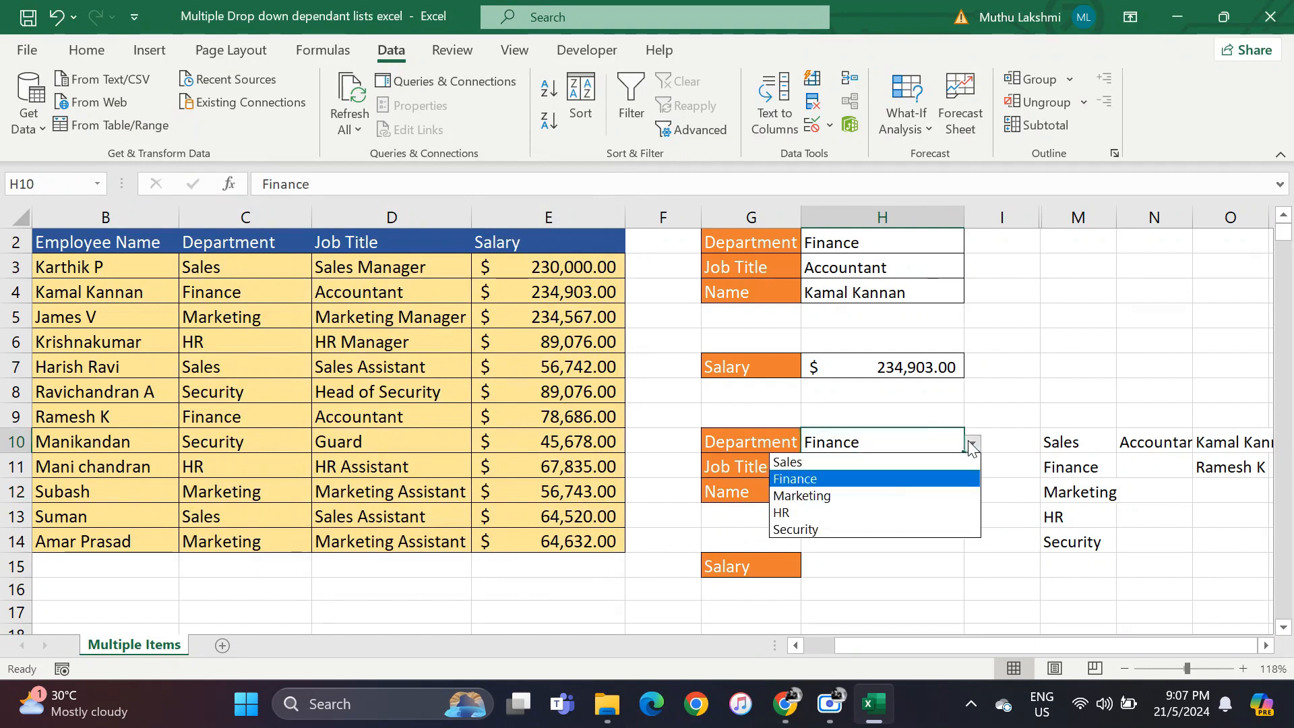
pyautogui.click(861, 494)
pyautogui.click(895, 476)
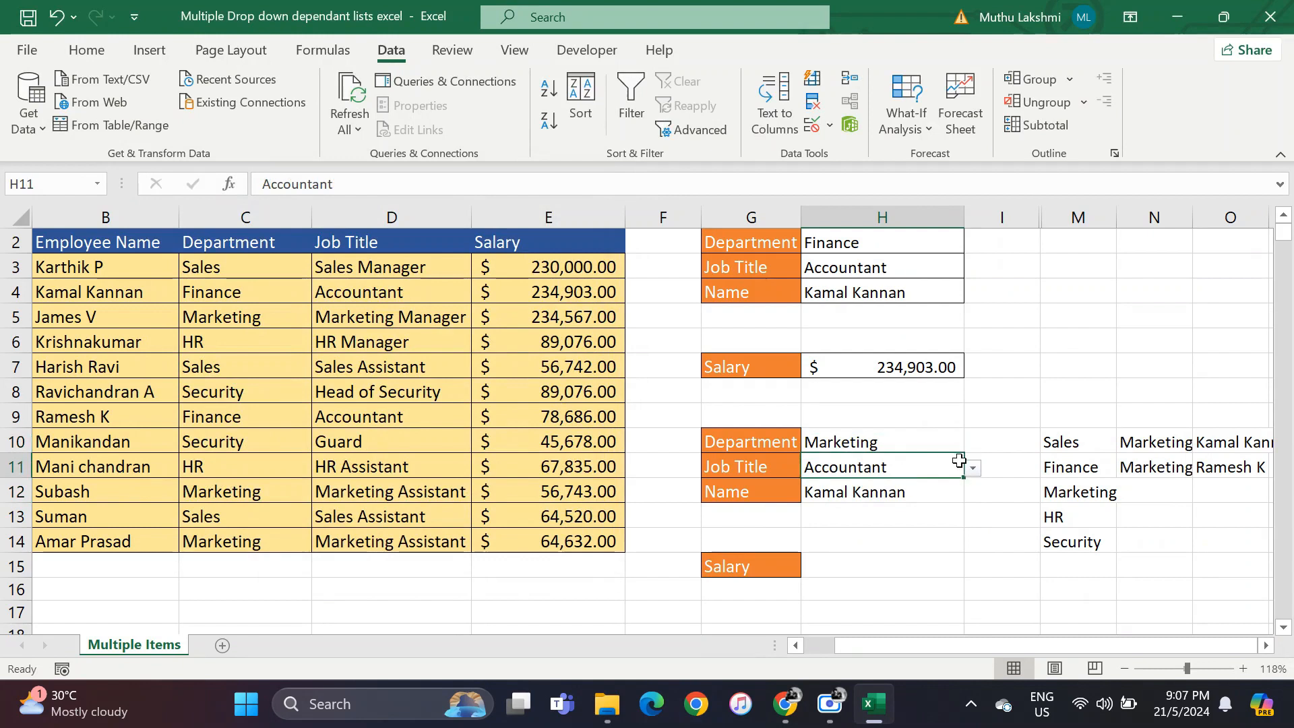
pyautogui.click(973, 468)
pyautogui.click(866, 504)
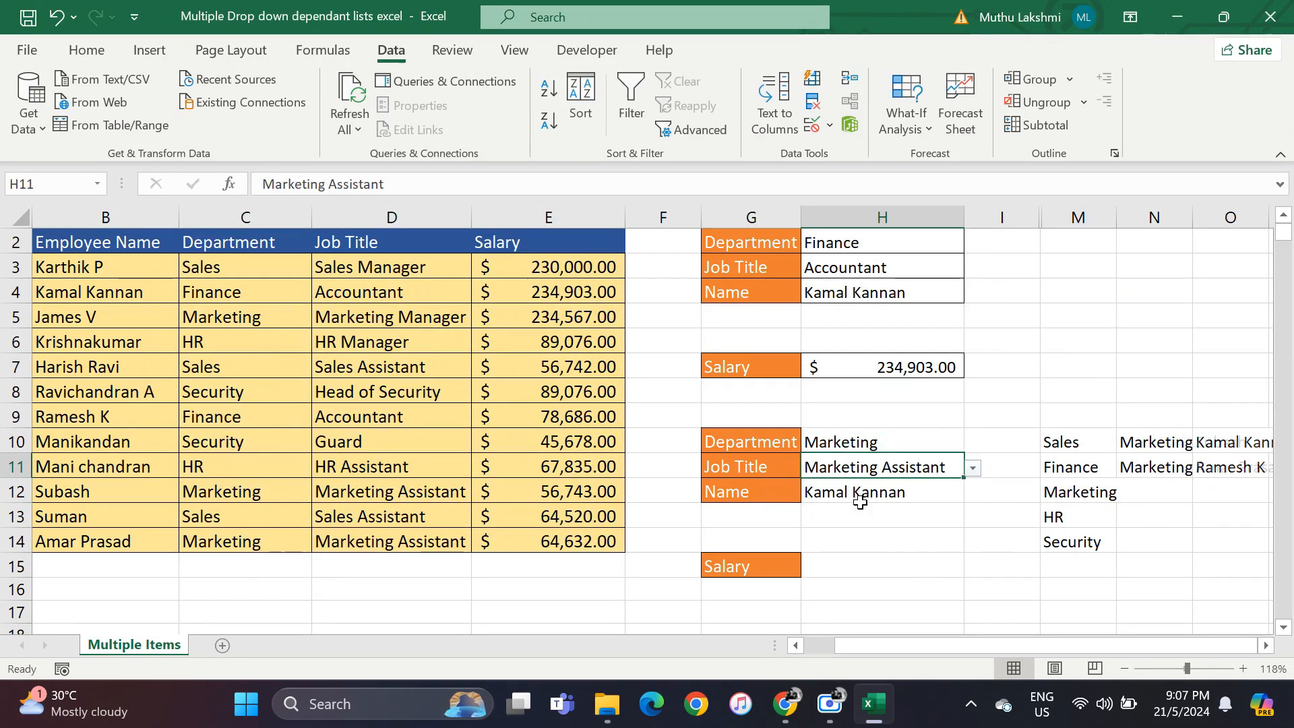
# Choose the second listed employee in the Name cell H12.
pyautogui.click(910, 493)
pyautogui.click(972, 494)
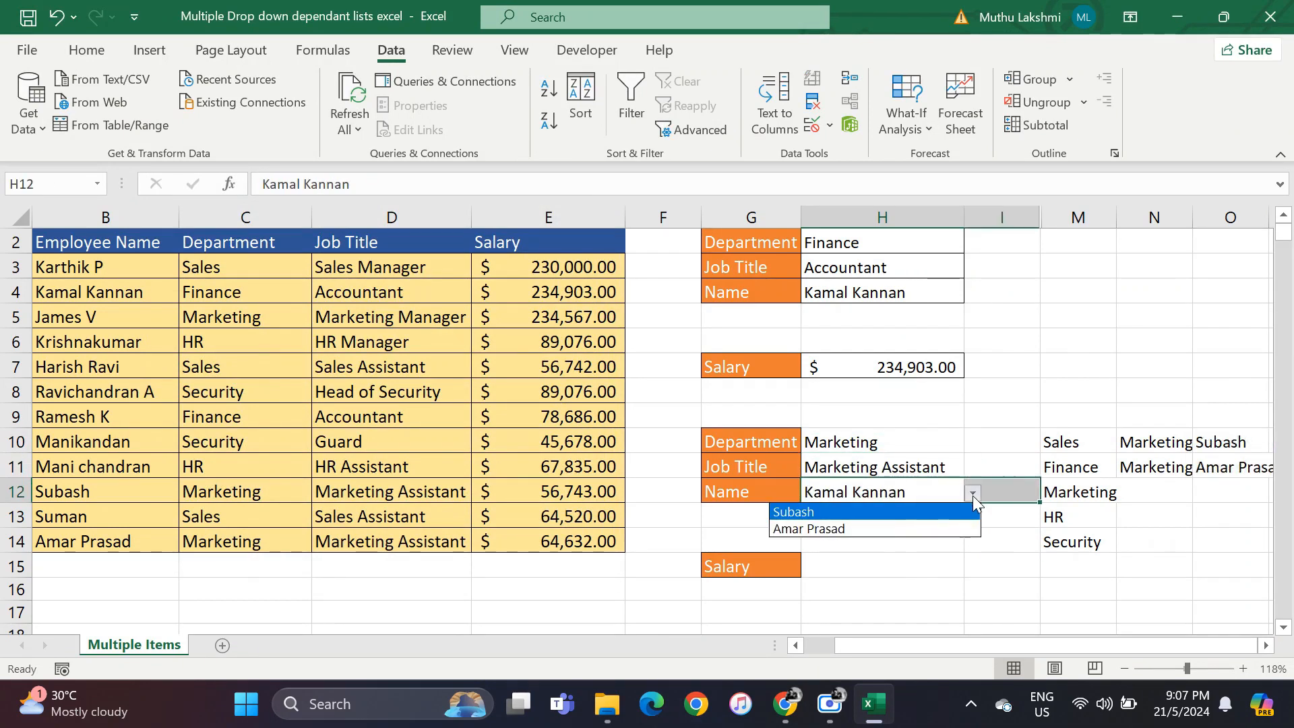
pyautogui.click(892, 523)
# Enter =VLOOKUP(H12,B:E,4,0) in the lower Salary cell H15 to look up the chosen employee's salary.
pyautogui.click(820, 572)
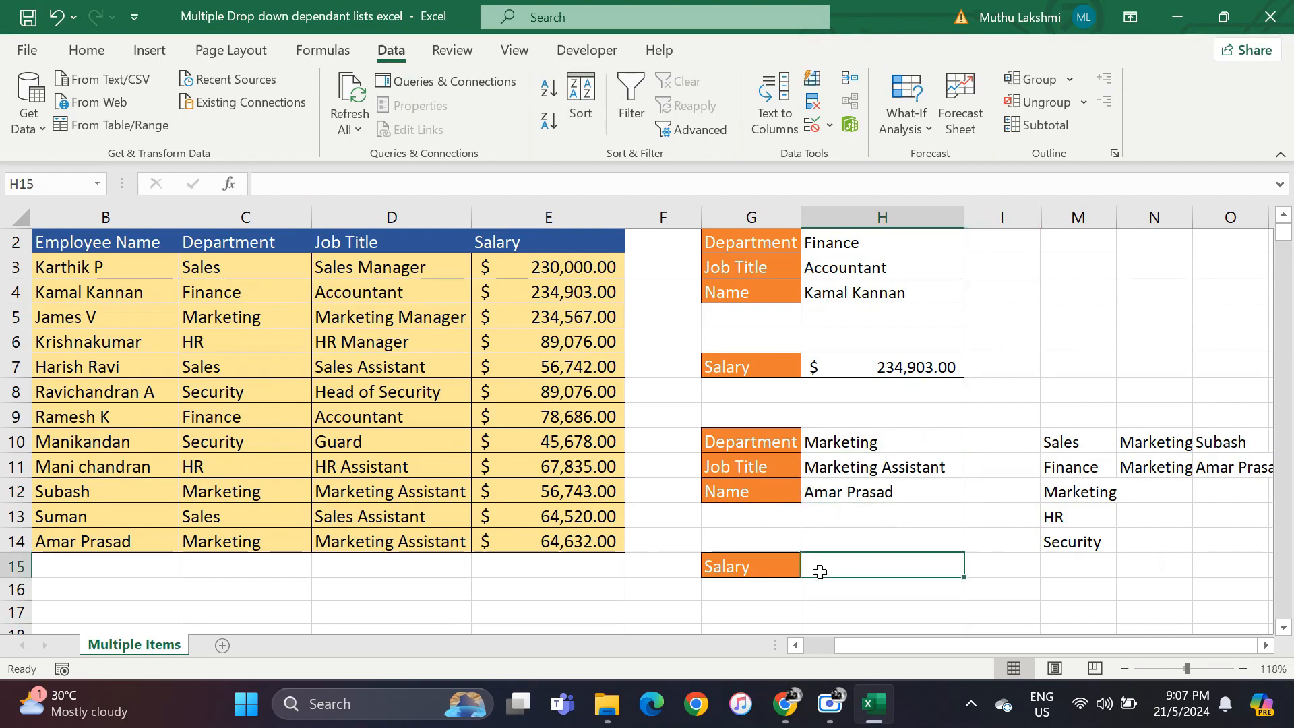
pyautogui.scroll(-1, 820, 572)
pyautogui.scroll(1, 820, 571)
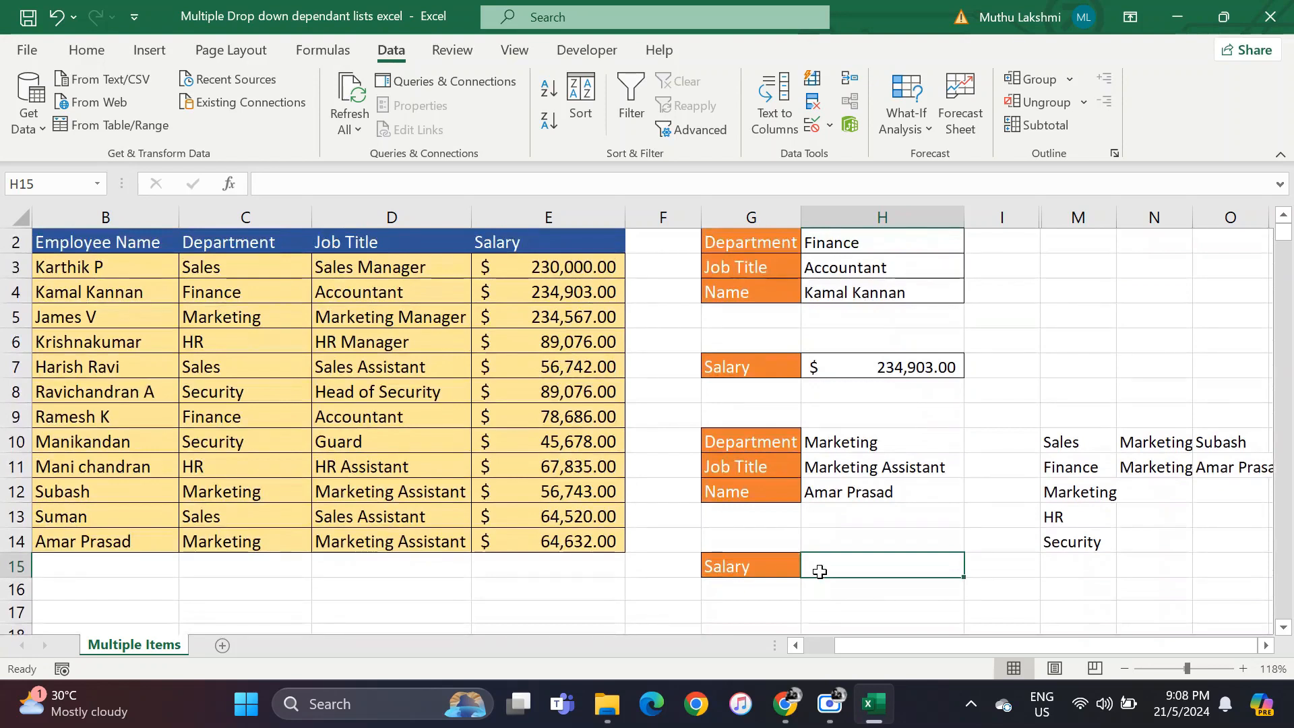
pyautogui.write('=vl')
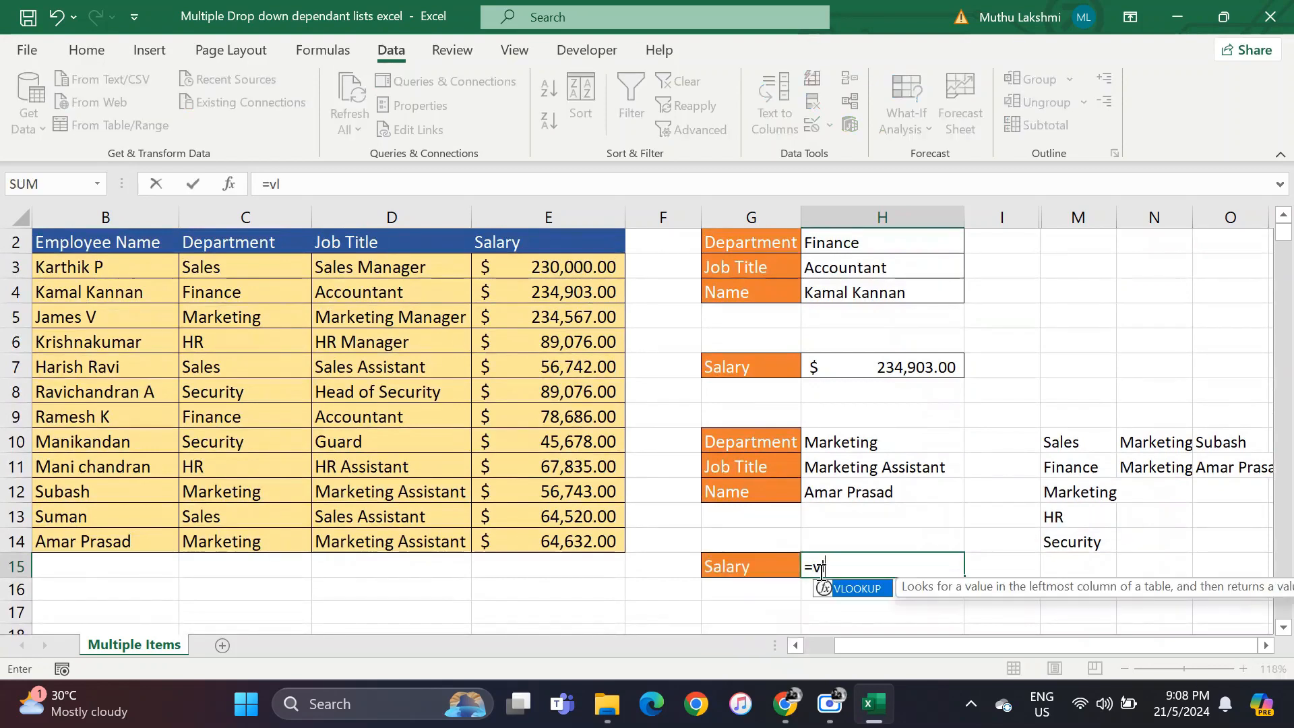
pyautogui.press('Tab')
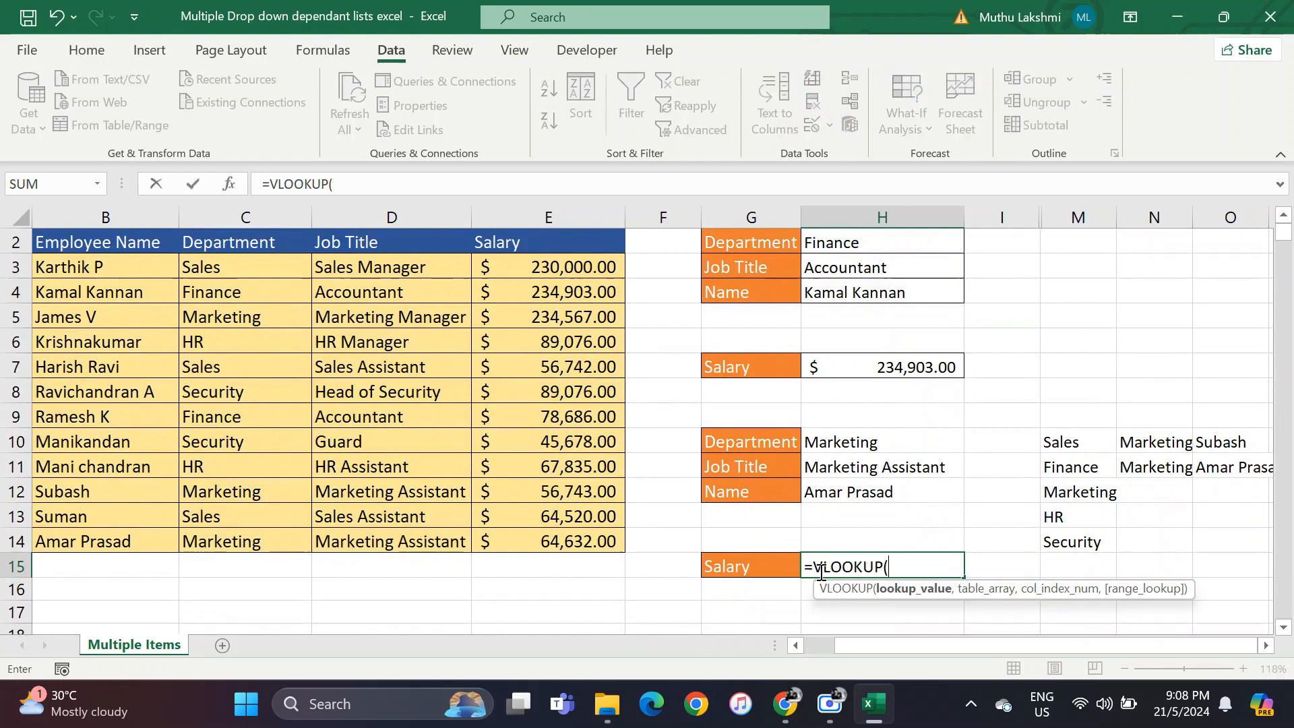
pyautogui.click(854, 493)
pyautogui.write(',')
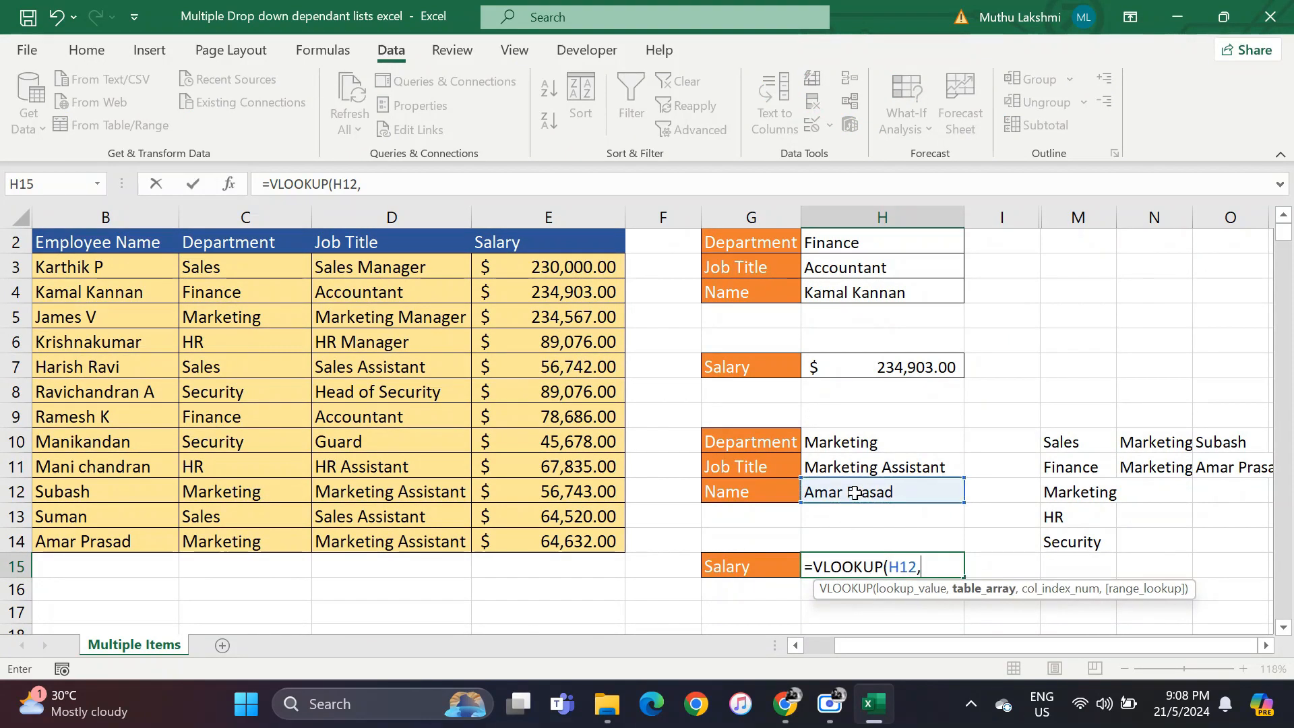
pyautogui.moveTo(106, 217); pyautogui.dragTo(491, 229)
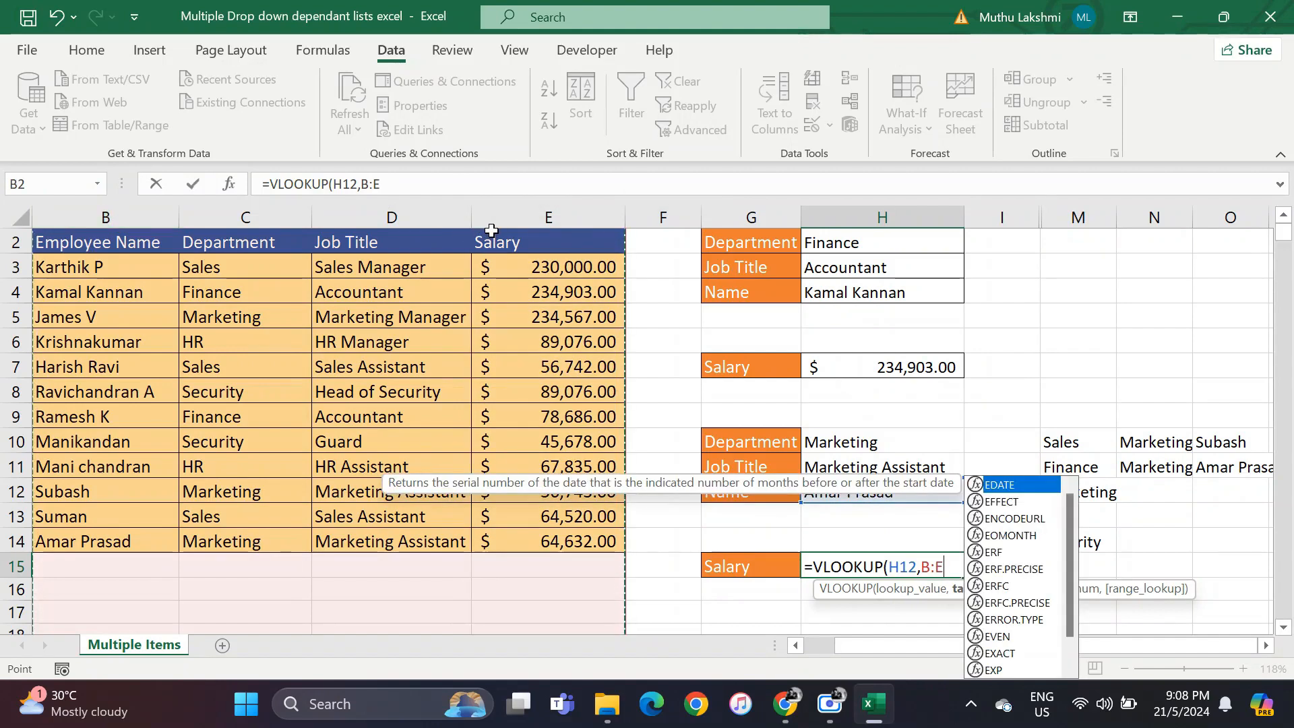
pyautogui.write(',')
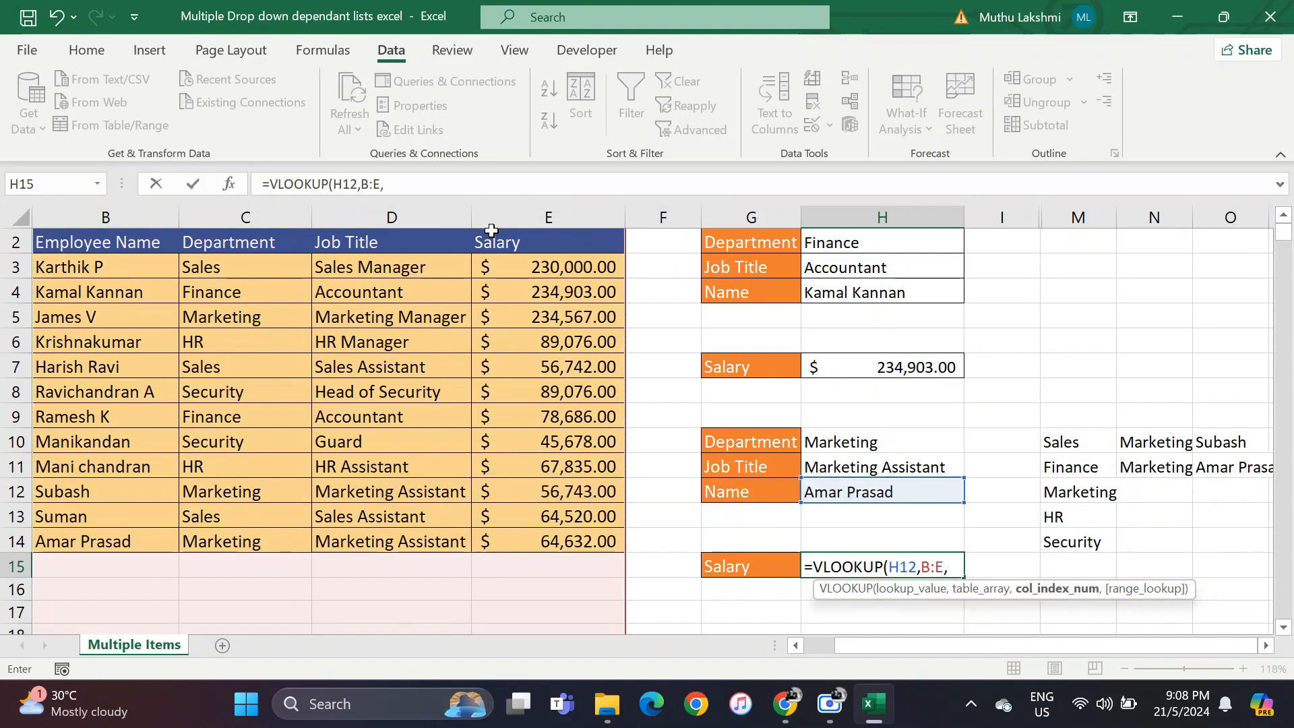
pyautogui.write('4,0)')
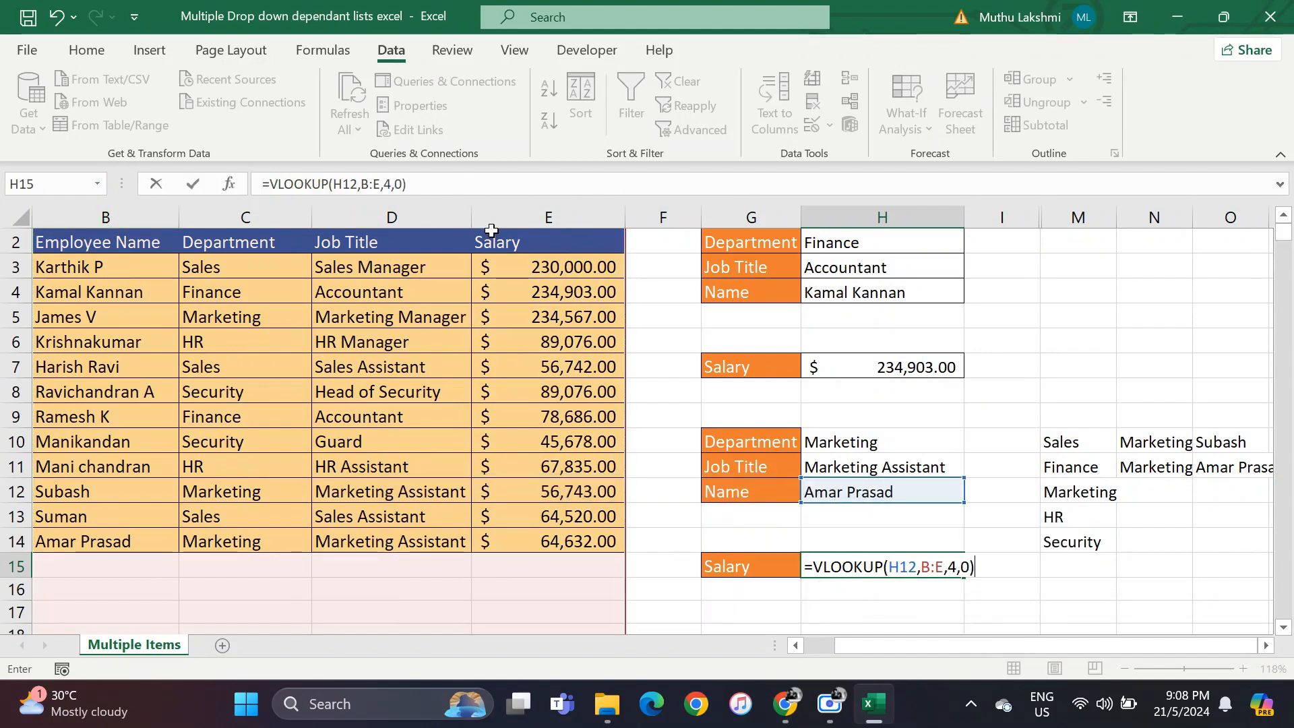
pyautogui.press('Return')
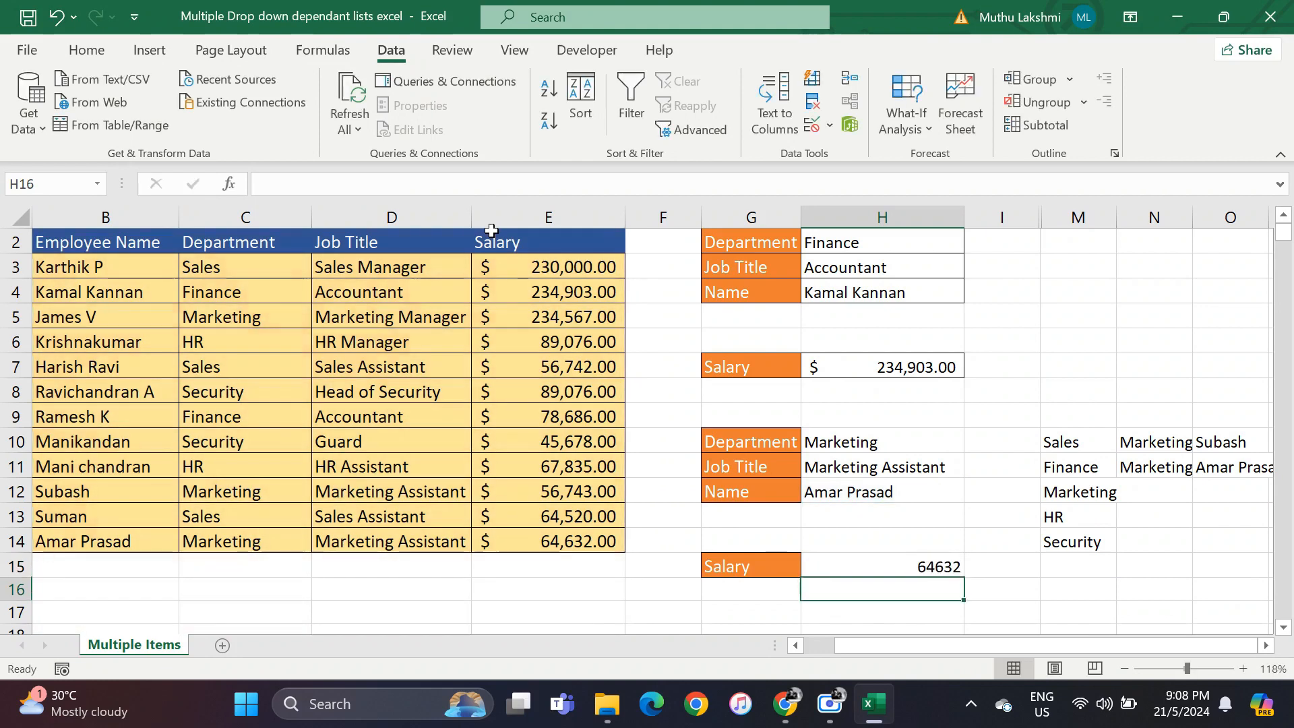
# Apply the Accounting number format with the dollar sign to the salary in H15.
pyautogui.click(901, 564)
pyautogui.click(86, 50)
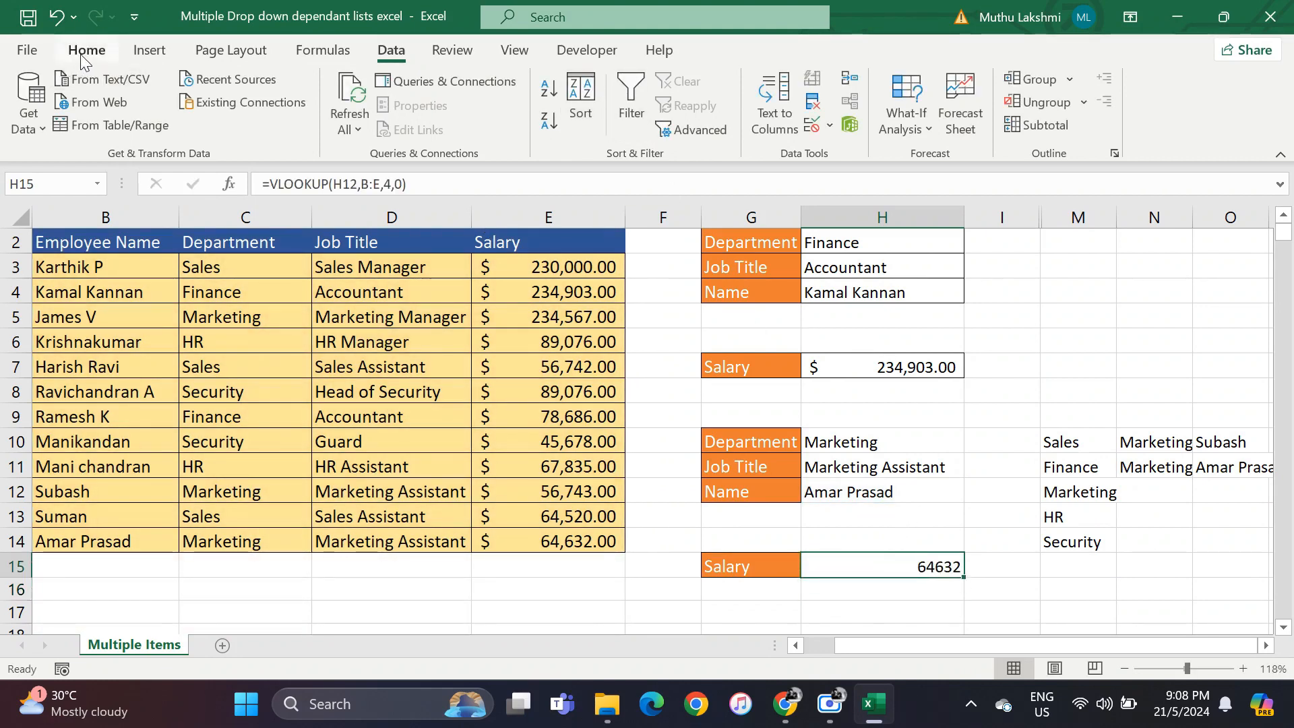
pyautogui.click(597, 123)
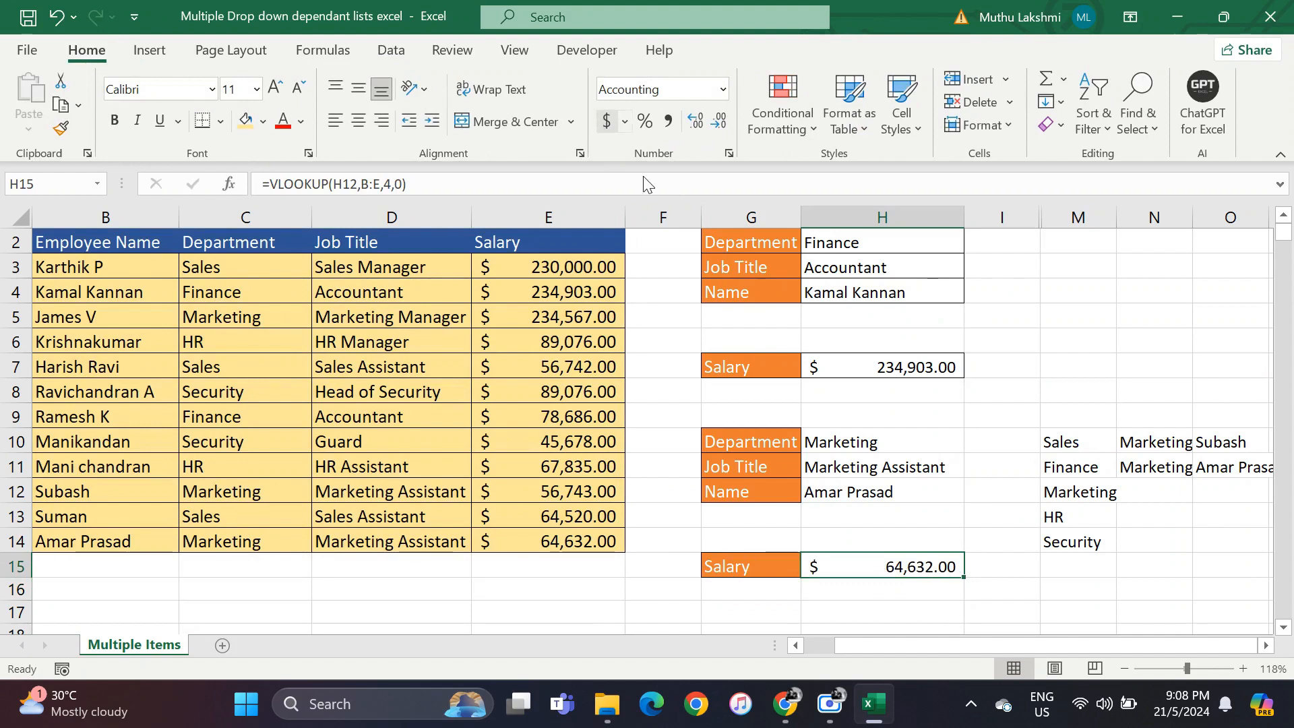
pyautogui.click(835, 374)
pyautogui.click(918, 502)
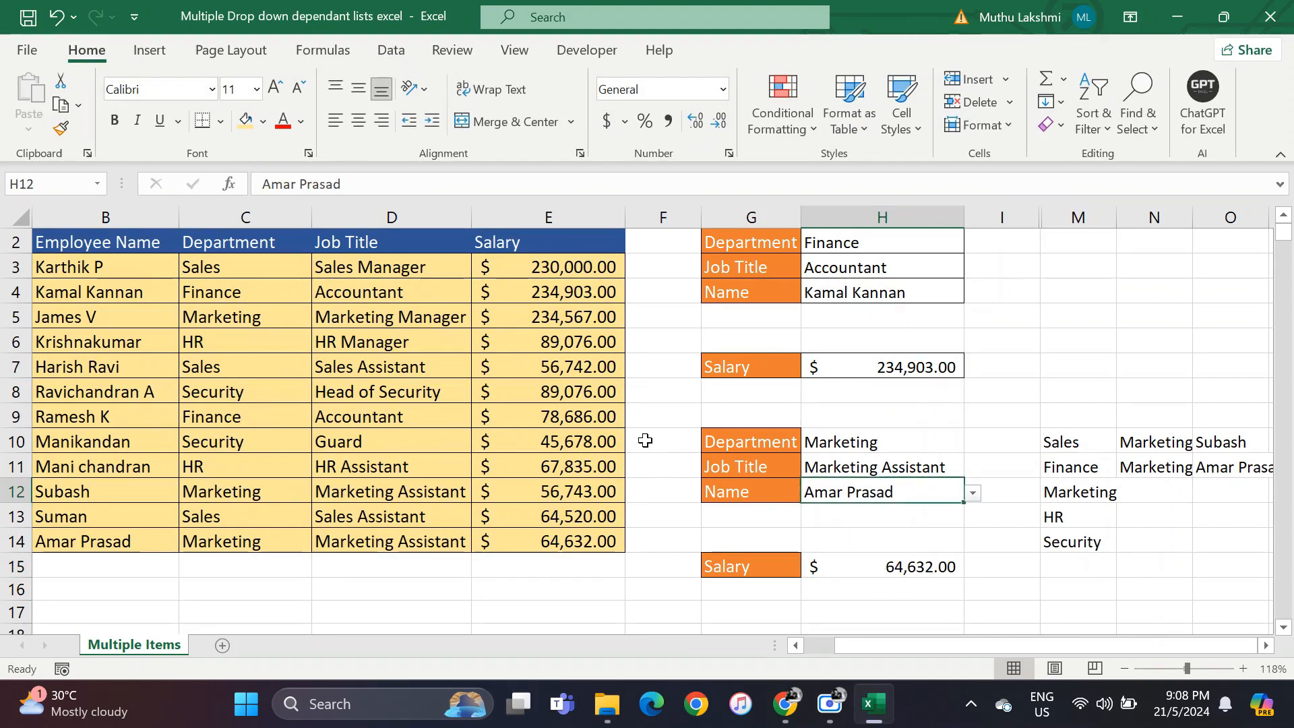
pyautogui.hscroll(-2, 645, 440)
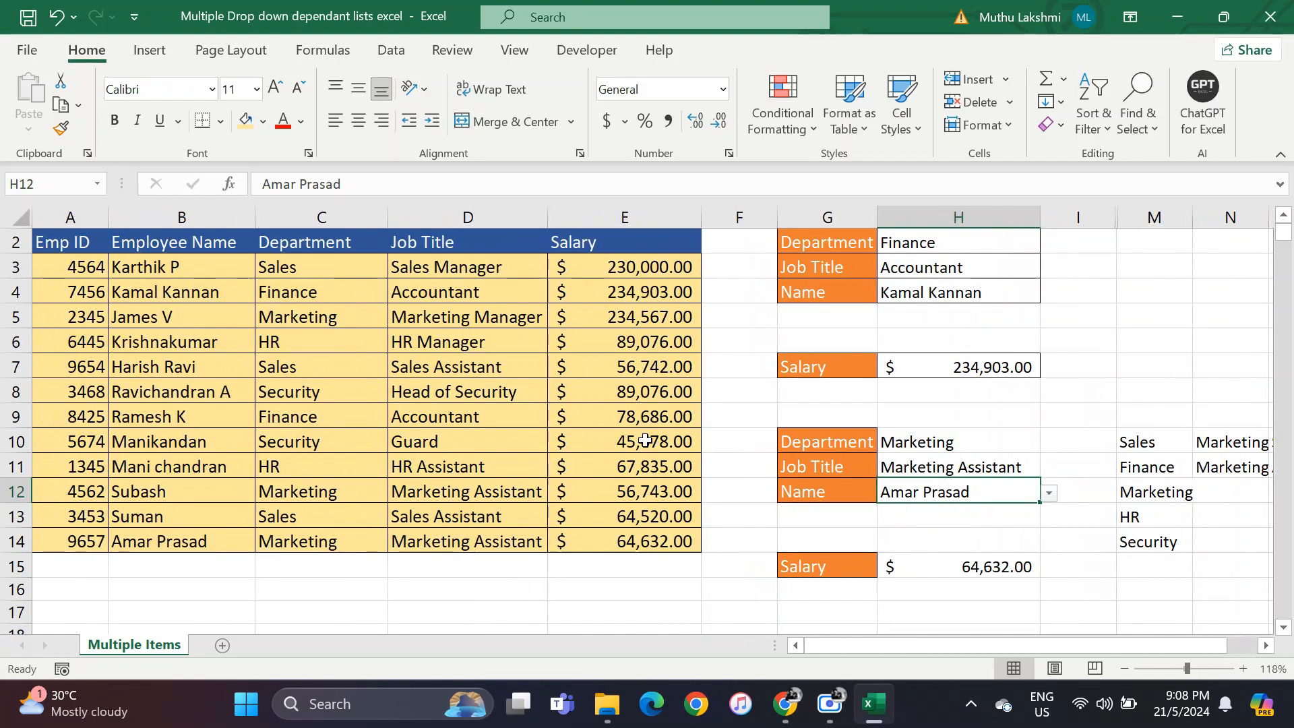
pyautogui.click(818, 348)
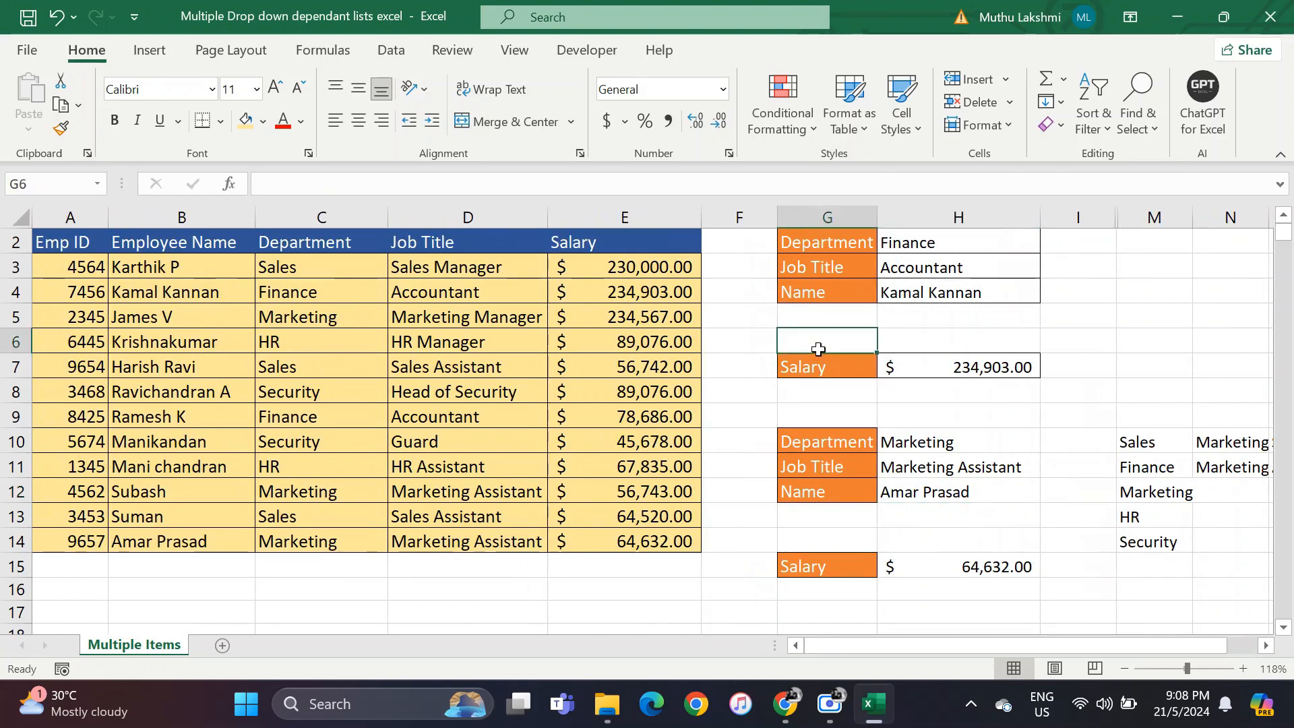